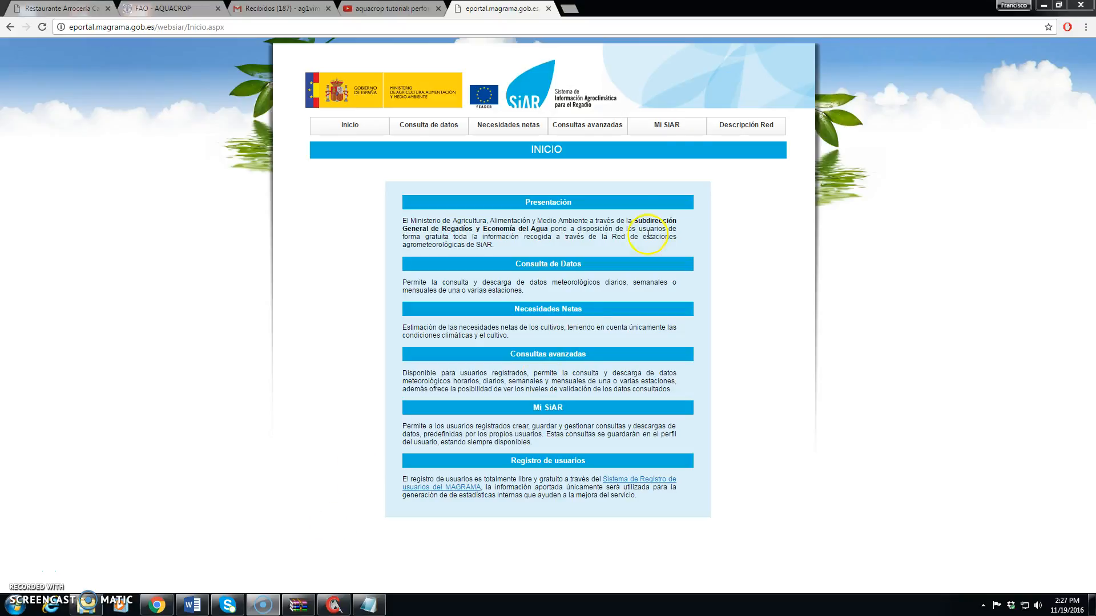
Step: Open the SiAR portal's Consulta de datos page
{"action": "left_click", "coordinate": [687, 101]}
{"action": "left_click", "coordinate": [235, 26]}
{"action": "left_click_drag", "start_coordinate": [235, 26], "coordinate": [69, 28]}
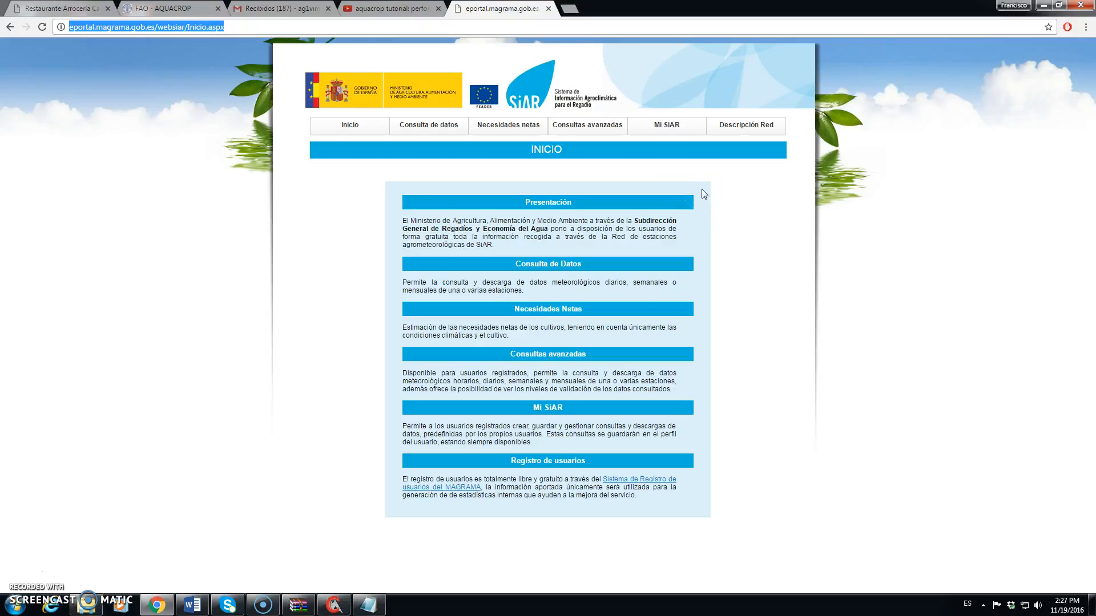
{"action": "left_click", "coordinate": [431, 127]}
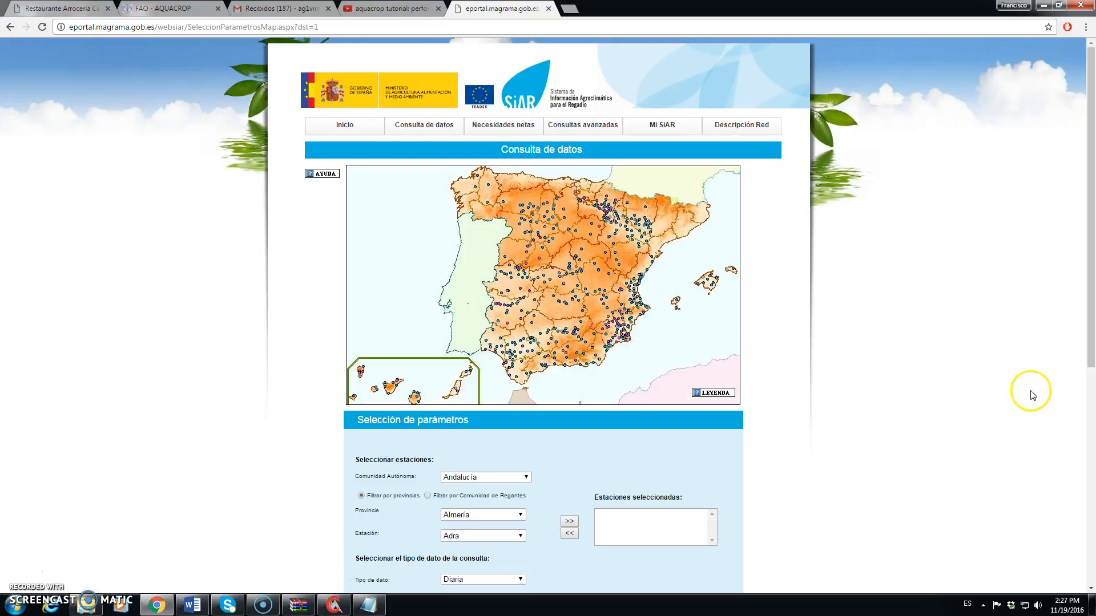
Step: Zoom the station map into western Spain and add the Casatejada (CC01) station in Cáceres to the selected stations
{"action": "scroll", "coordinate": [1034, 398], "scroll_direction": "down", "scroll_amount": 2}
{"action": "scroll", "coordinate": [1034, 398], "scroll_direction": "up", "scroll_amount": 2}
{"action": "left_click", "coordinate": [518, 275]}
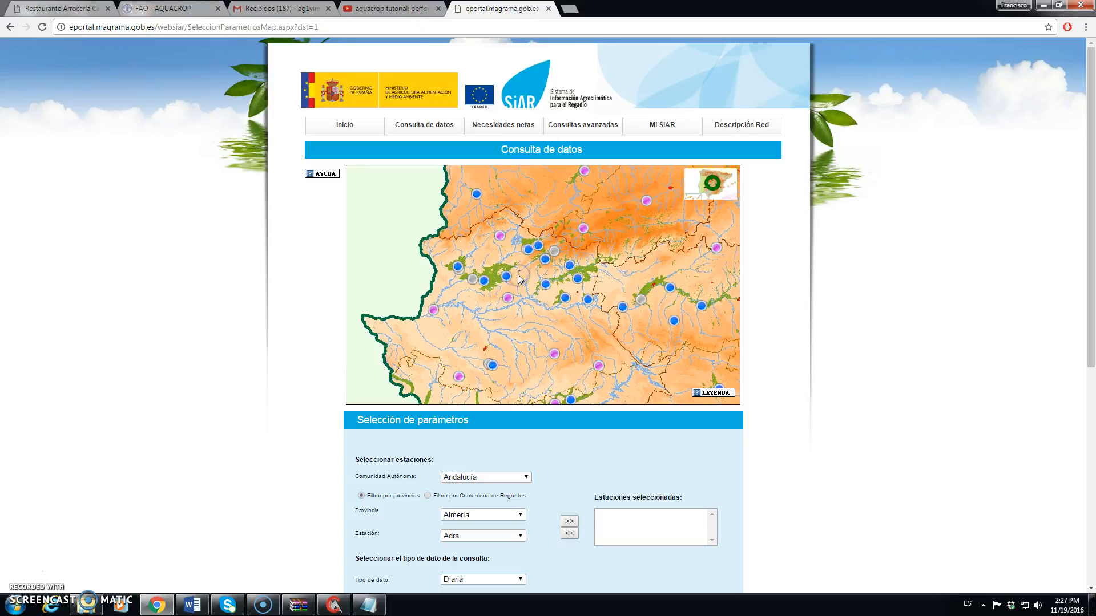
{"action": "left_click", "coordinate": [565, 299]}
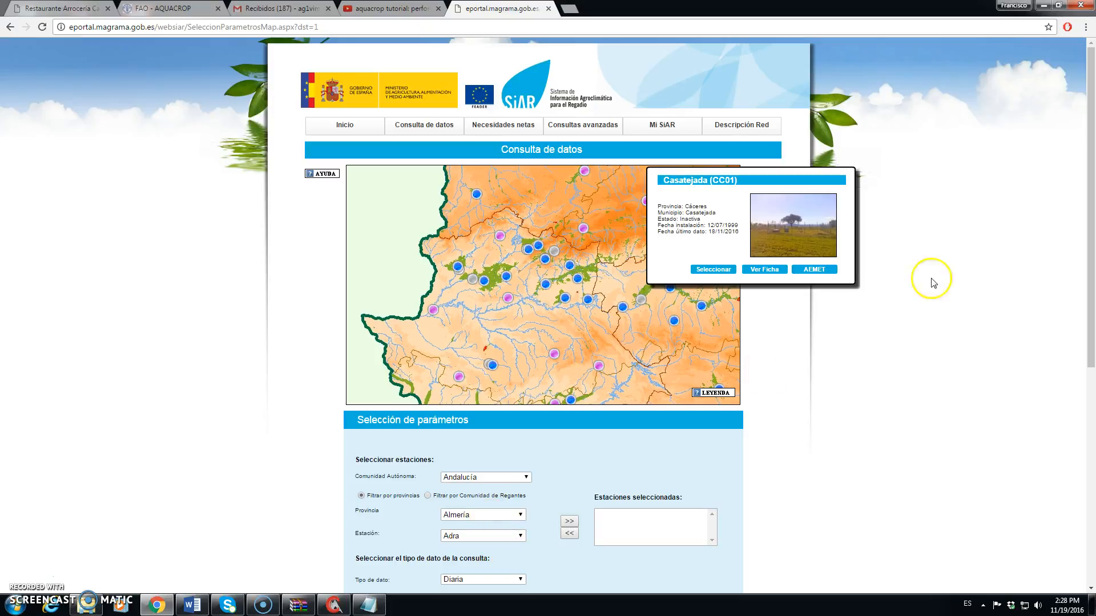
{"action": "left_click", "coordinate": [715, 270]}
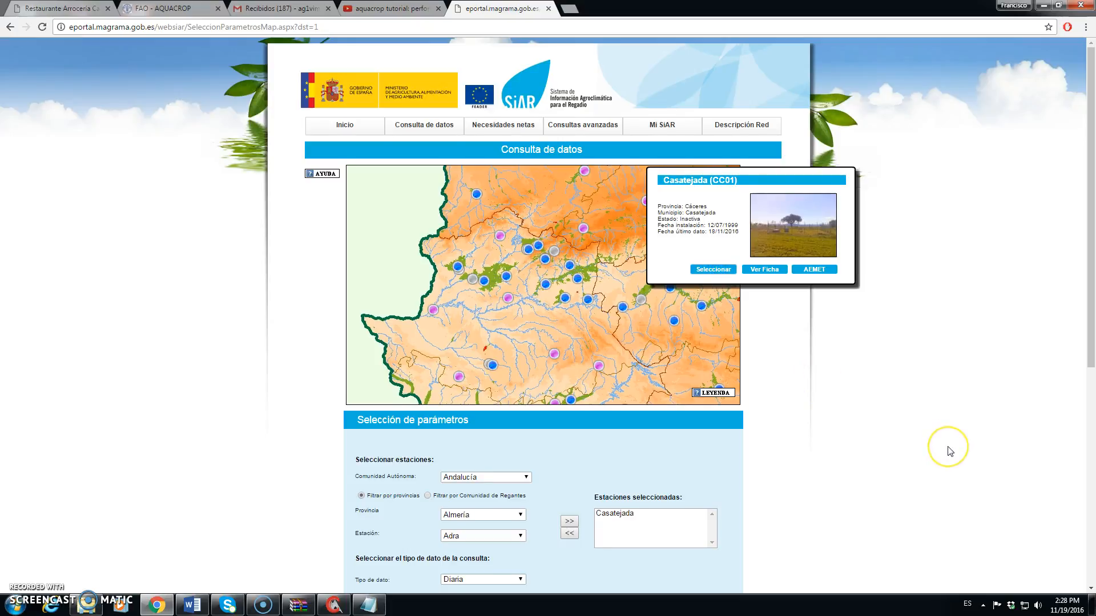
Step: Set the start date of the daily data query to 12/11/2000
{"action": "scroll", "coordinate": [947, 451], "scroll_direction": "down", "scroll_amount": 3}
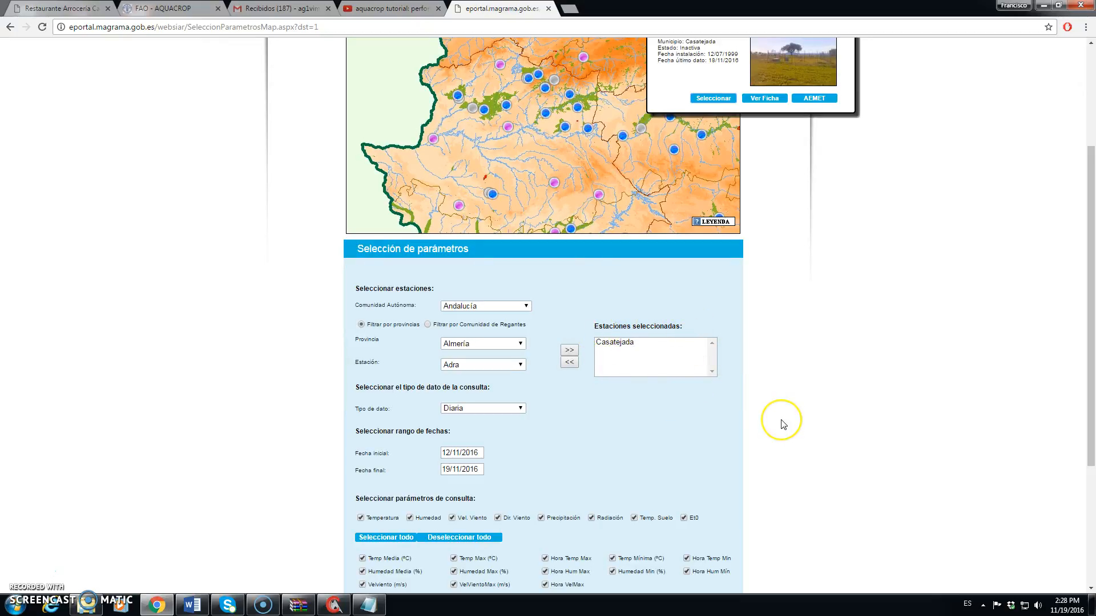
{"action": "scroll", "coordinate": [783, 424], "scroll_direction": "down", "scroll_amount": 2}
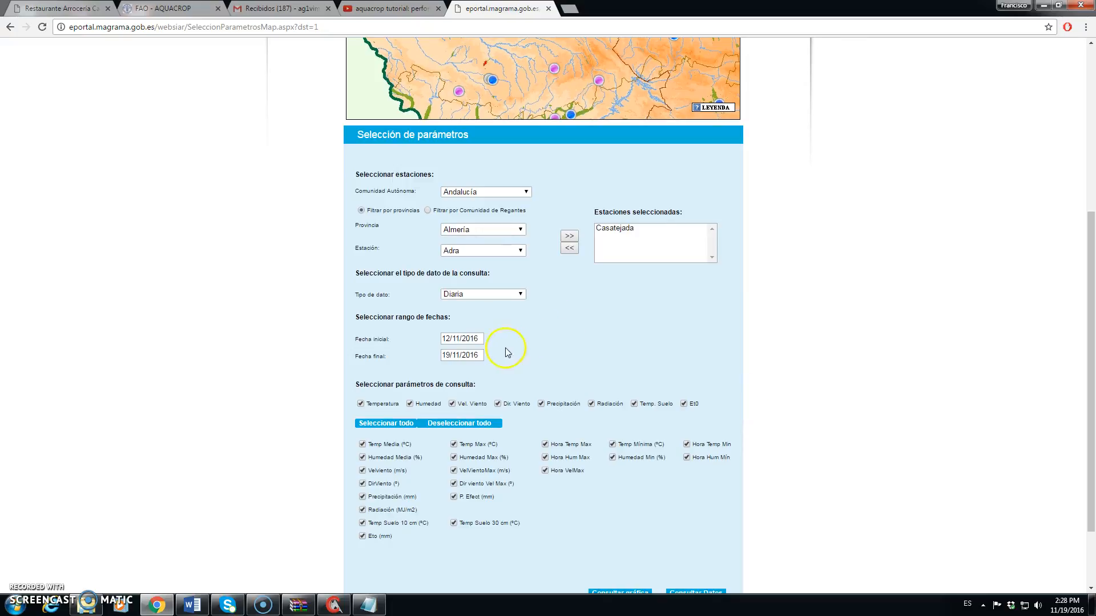
{"action": "left_click", "coordinate": [480, 338]}
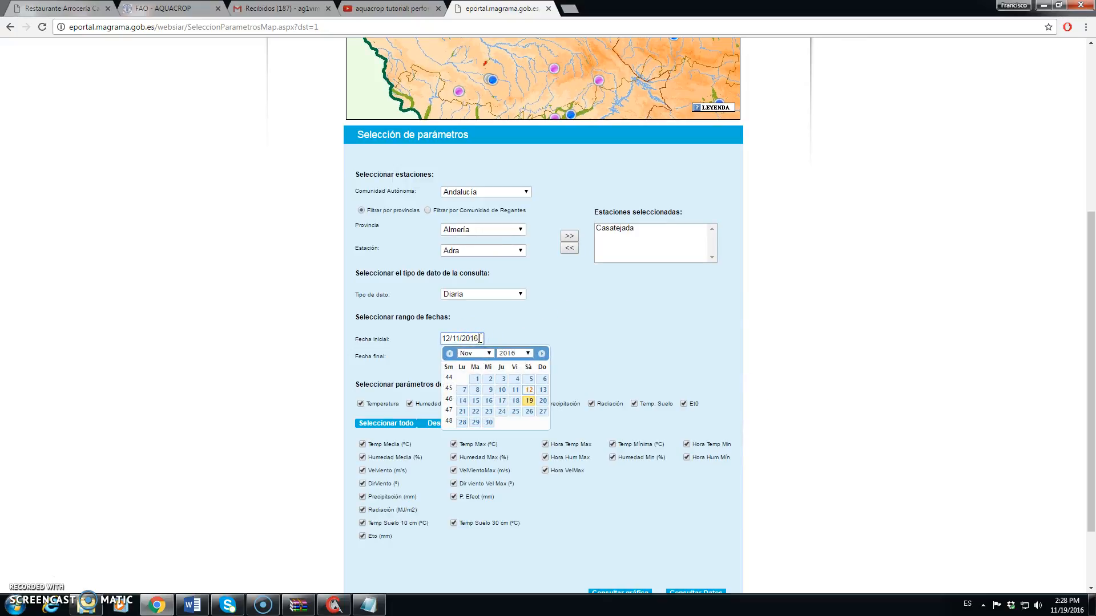
{"action": "key", "text": "BackSpace"}
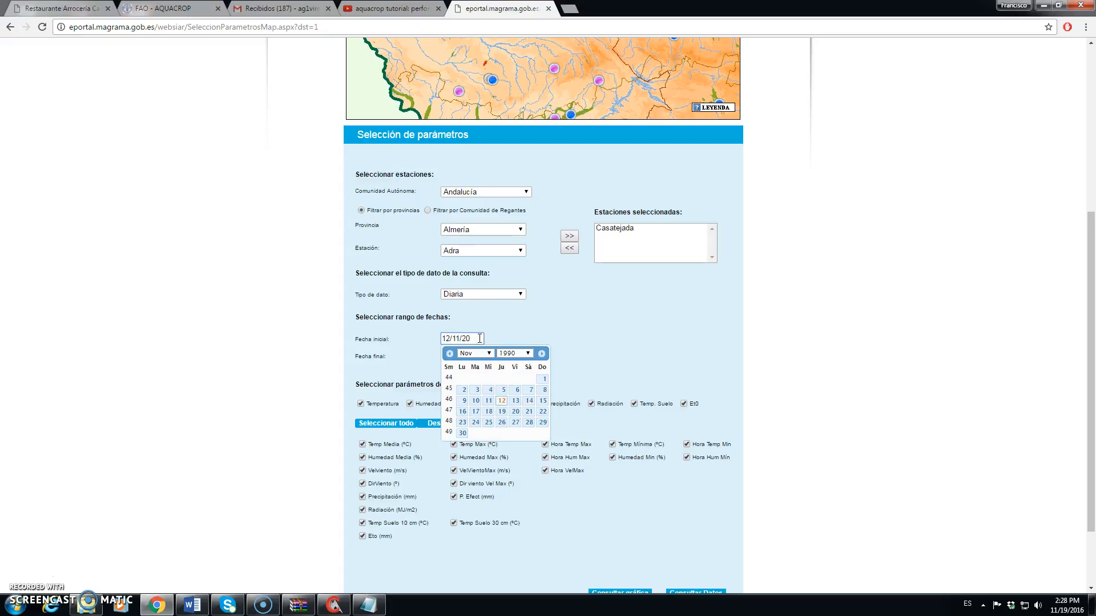
{"action": "type", "text": "00"}
{"action": "left_click", "coordinate": [626, 335]}
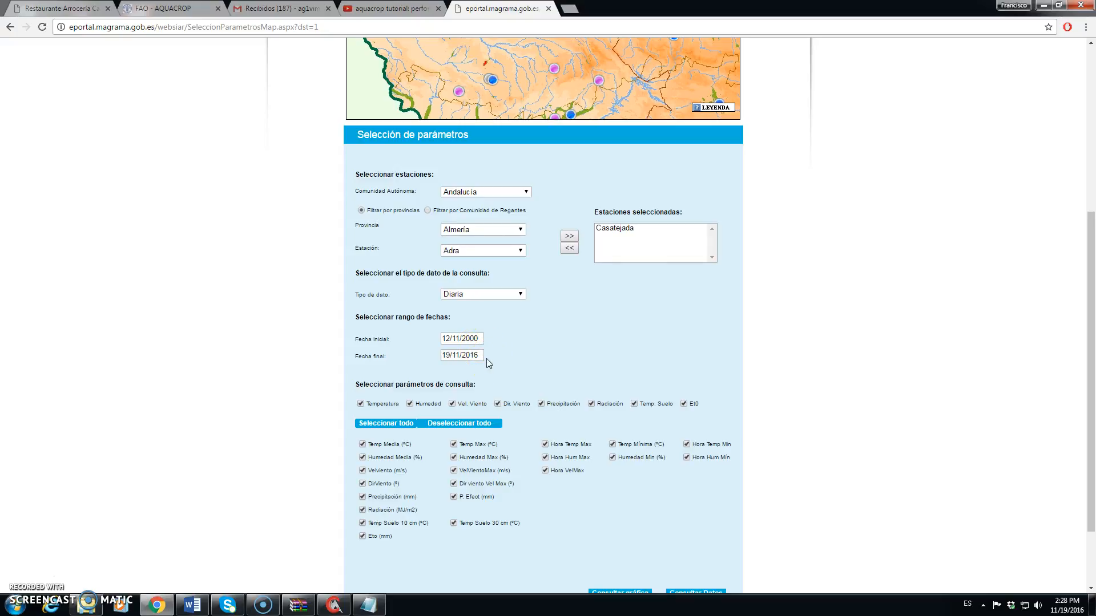
Step: Clear all query parameters and enable only Temperatura, Humedad, Vel. Viento, Precipitación and Radiación
{"action": "left_click", "coordinate": [453, 426]}
{"action": "left_click", "coordinate": [361, 405]}
{"action": "left_click", "coordinate": [412, 405]}
{"action": "left_click", "coordinate": [452, 405]}
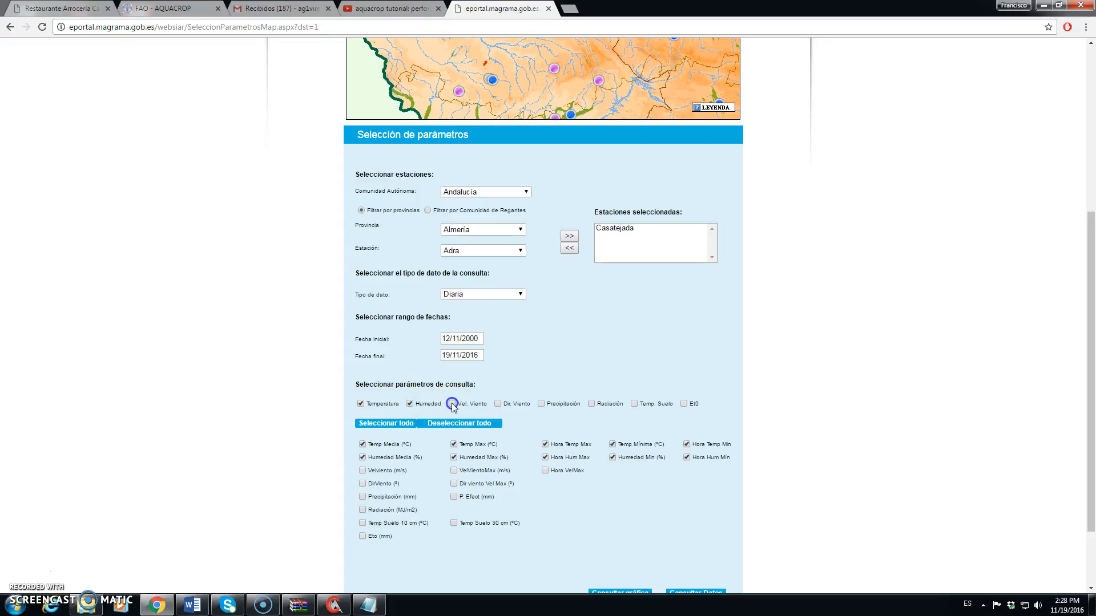
{"action": "left_click", "coordinate": [542, 405]}
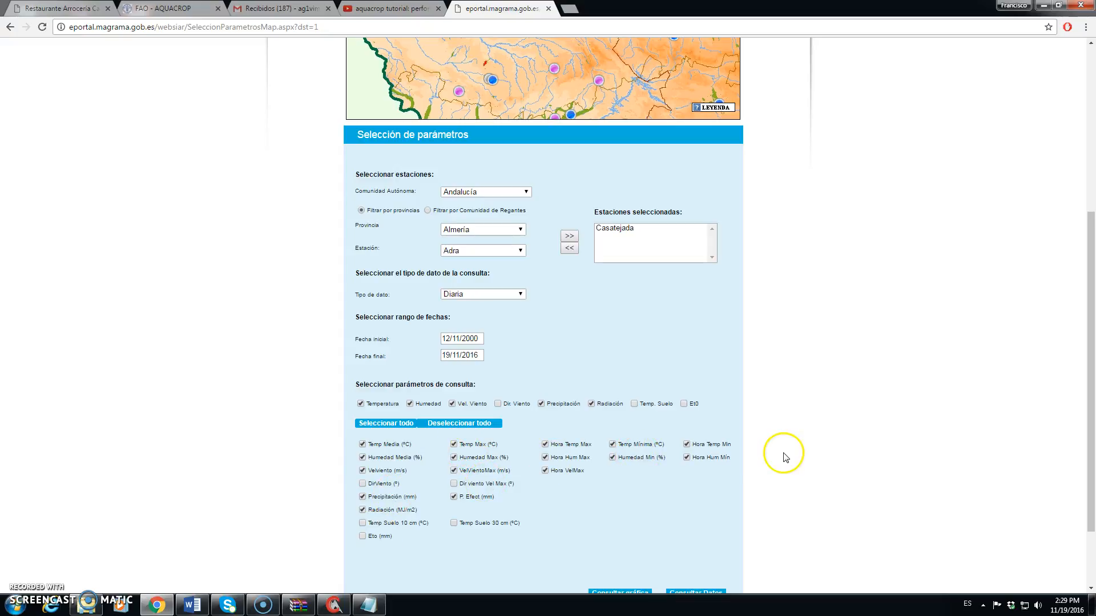
Step: Exclude mean temperature, mean humidity, maximum wind speed, effective precipitation and all the Hora variables from the query
{"action": "left_click", "coordinate": [363, 447]}
{"action": "left_click", "coordinate": [362, 457]}
{"action": "left_click", "coordinate": [454, 471]}
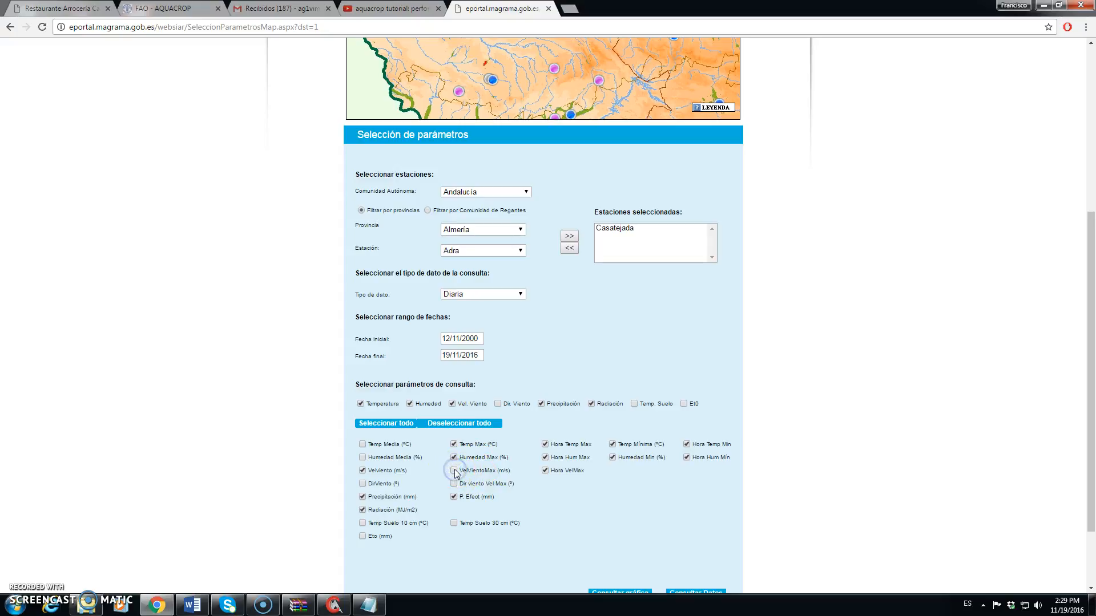
{"action": "left_click", "coordinate": [455, 499]}
{"action": "left_click", "coordinate": [546, 445]}
{"action": "left_click", "coordinate": [545, 458]}
{"action": "left_click", "coordinate": [688, 445]}
Step: Run the data query for Casatejada and export the resulting daily report as a CSV file
{"action": "scroll", "coordinate": [686, 456], "scroll_direction": "down", "scroll_amount": 2}
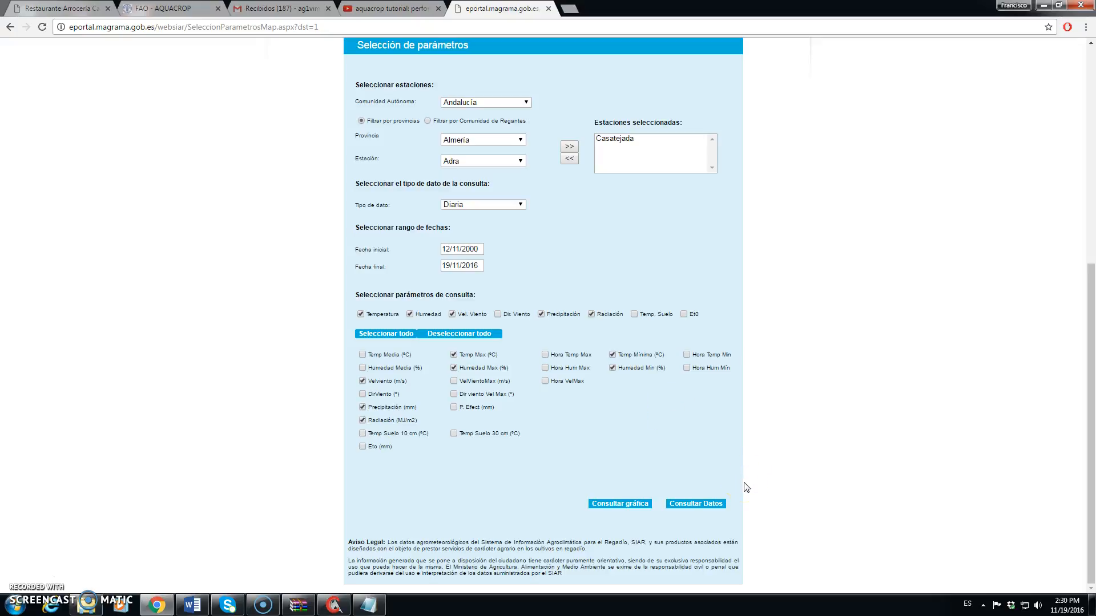
{"action": "left_click", "coordinate": [691, 505]}
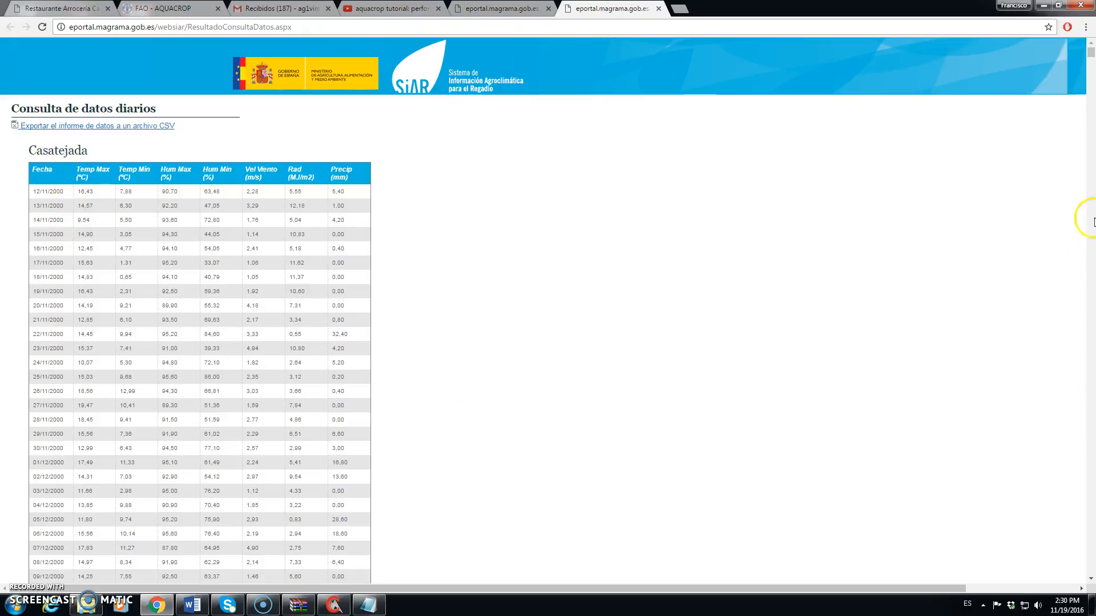
{"action": "mouse_move", "coordinate": [1091, 50]}
{"action": "left_mouse_down"}
{"action": "mouse_move", "coordinate": [1091, 573]}
{"action": "mouse_move", "coordinate": [1071, 221]}
{"action": "mouse_move", "coordinate": [1088, 32]}
{"action": "left_mouse_up"}
{"action": "left_click", "coordinate": [74, 130]}
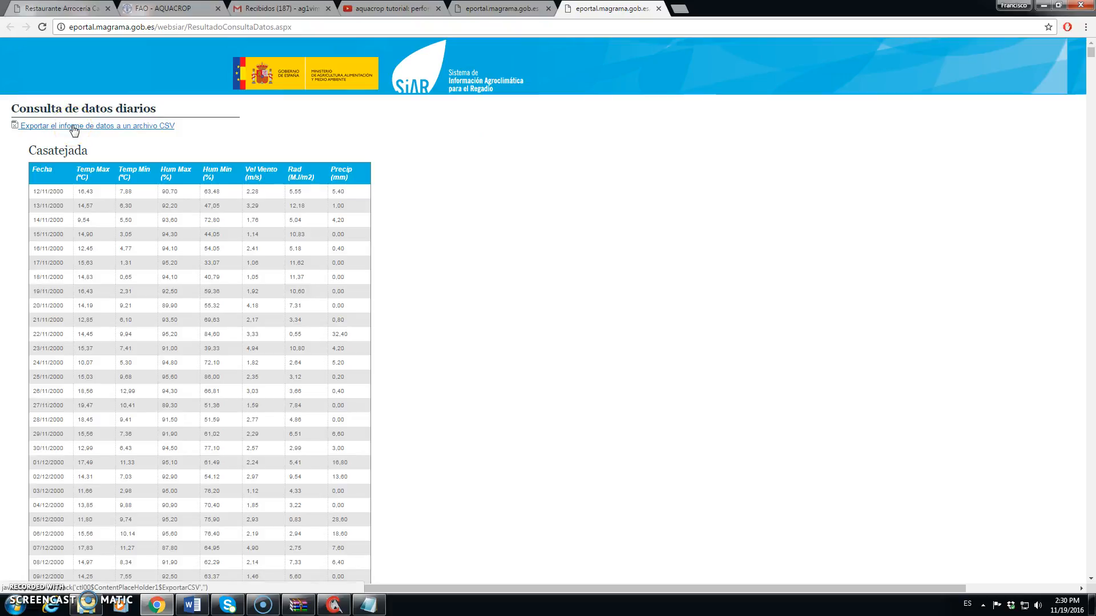
{"action": "left_click", "coordinate": [74, 130]}
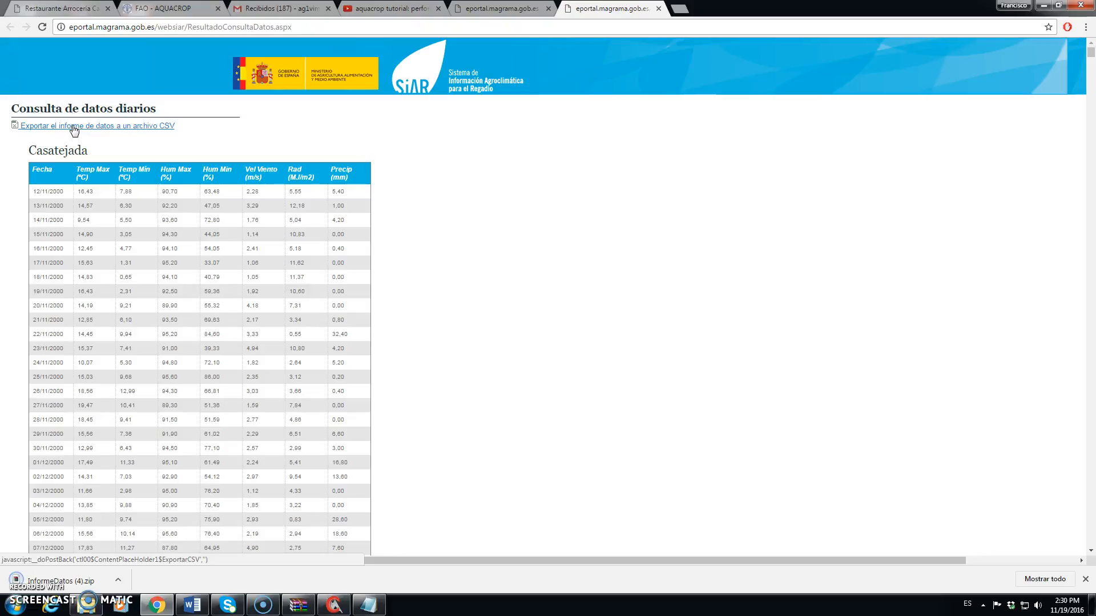
Step: Open the downloaded InformeDatos (4).zip archive and dismiss the WinRAR trial notification
{"action": "left_click", "coordinate": [119, 583]}
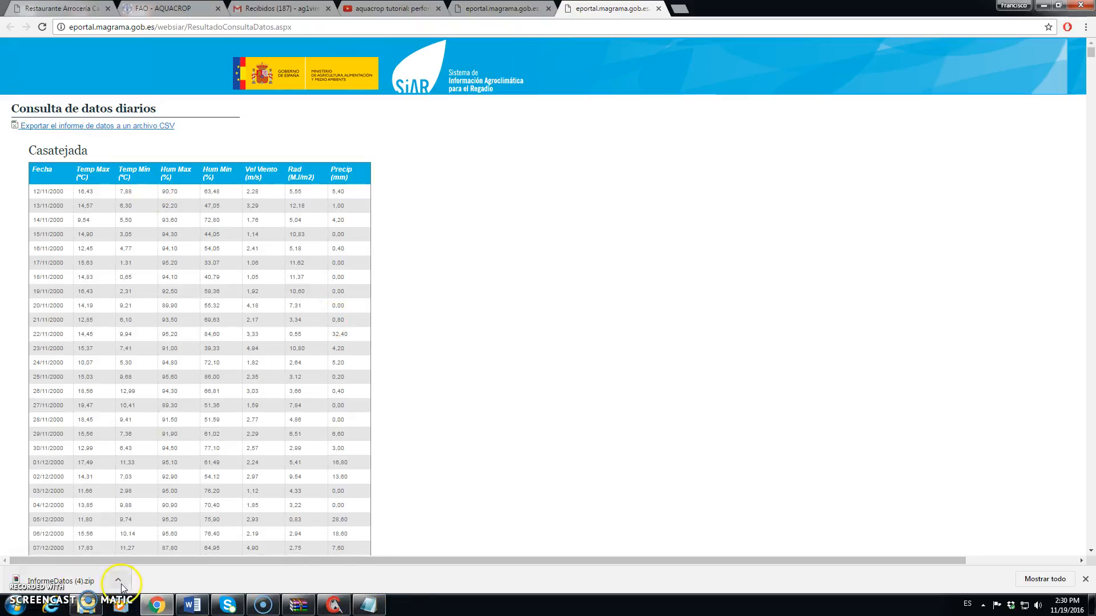
{"action": "left_click", "coordinate": [90, 588]}
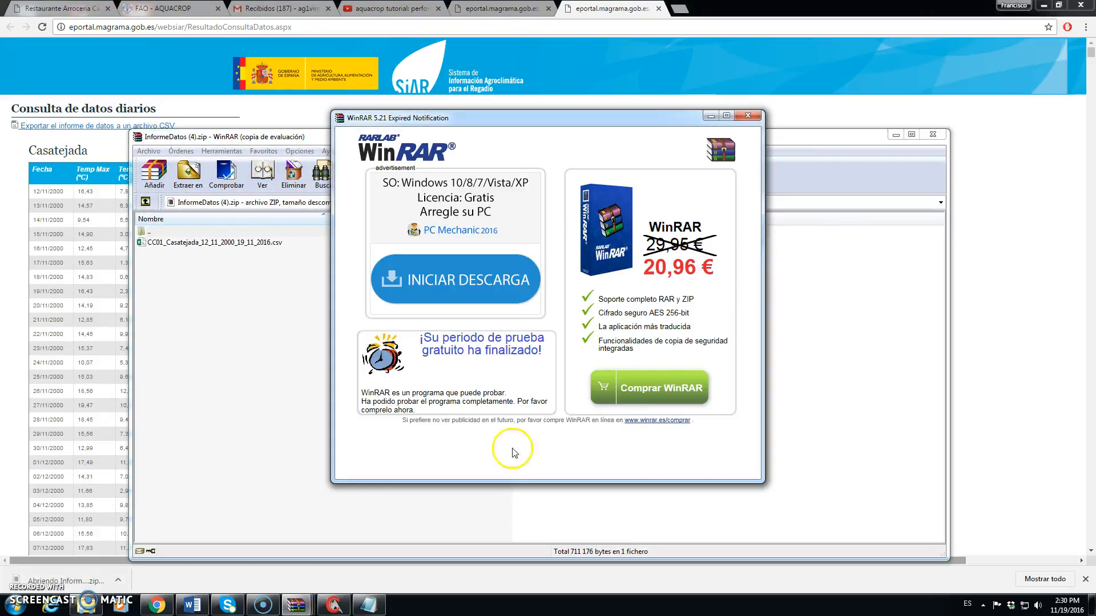
{"action": "left_click", "coordinate": [748, 116]}
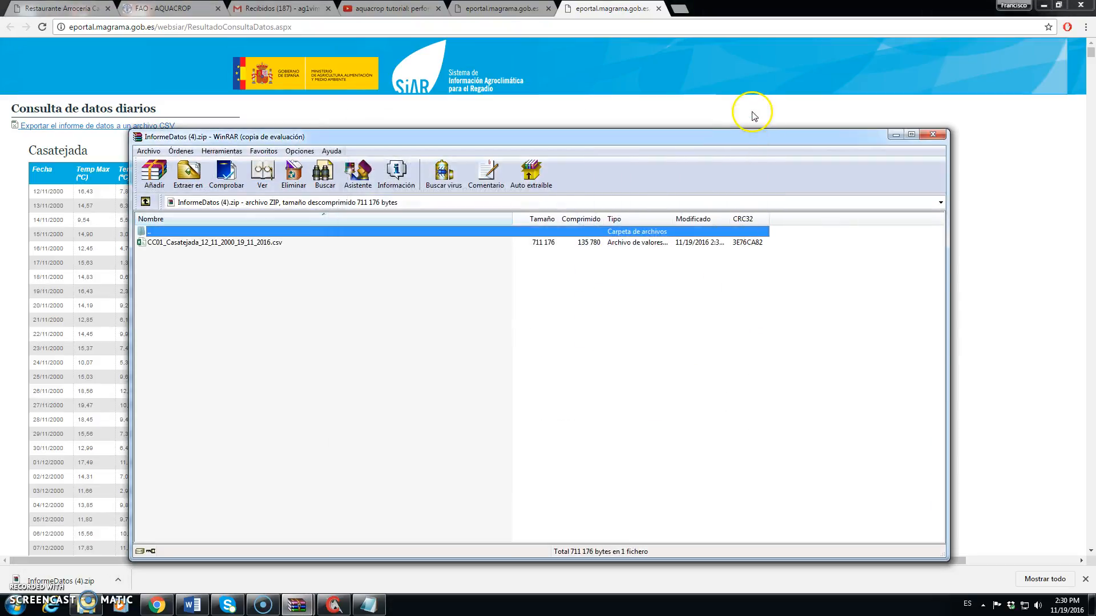
Step: Extract CC01_Casatejada_12_11_2000_19_11_2016.csv to C:\varios and close the archive
{"action": "left_click", "coordinate": [207, 243]}
{"action": "left_click", "coordinate": [191, 171]}
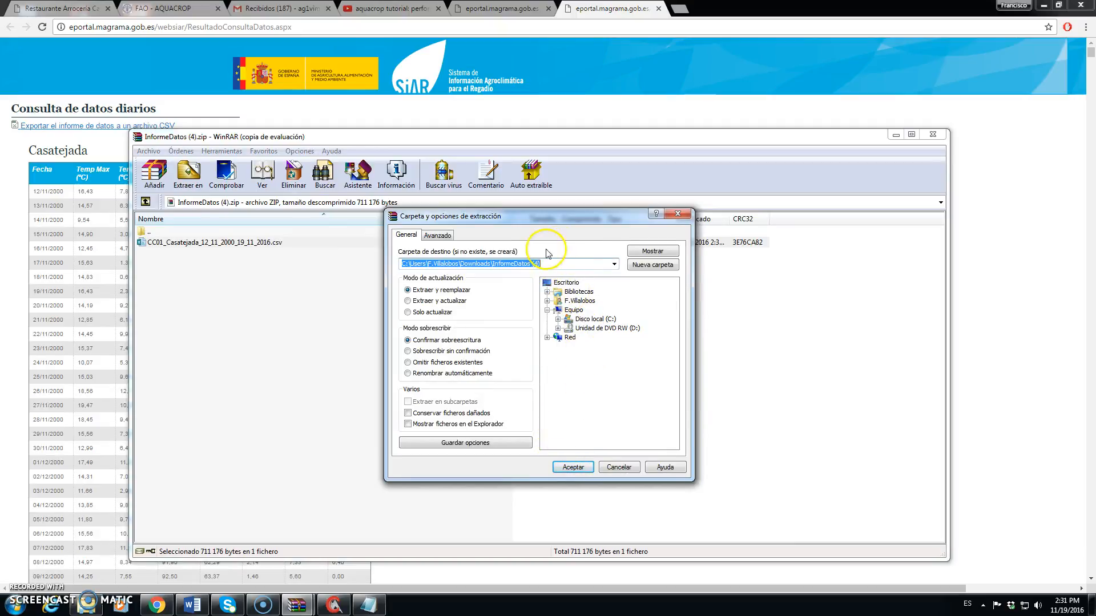
{"action": "left_click", "coordinate": [650, 265]}
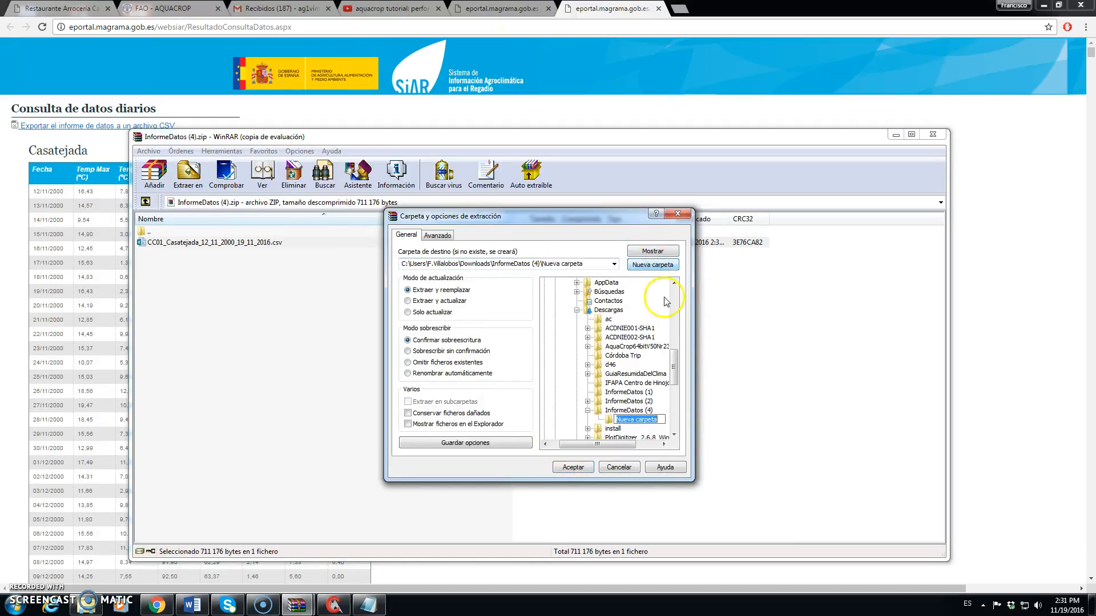
{"action": "scroll", "coordinate": [676, 422], "scroll_direction": "down", "scroll_amount": 5}
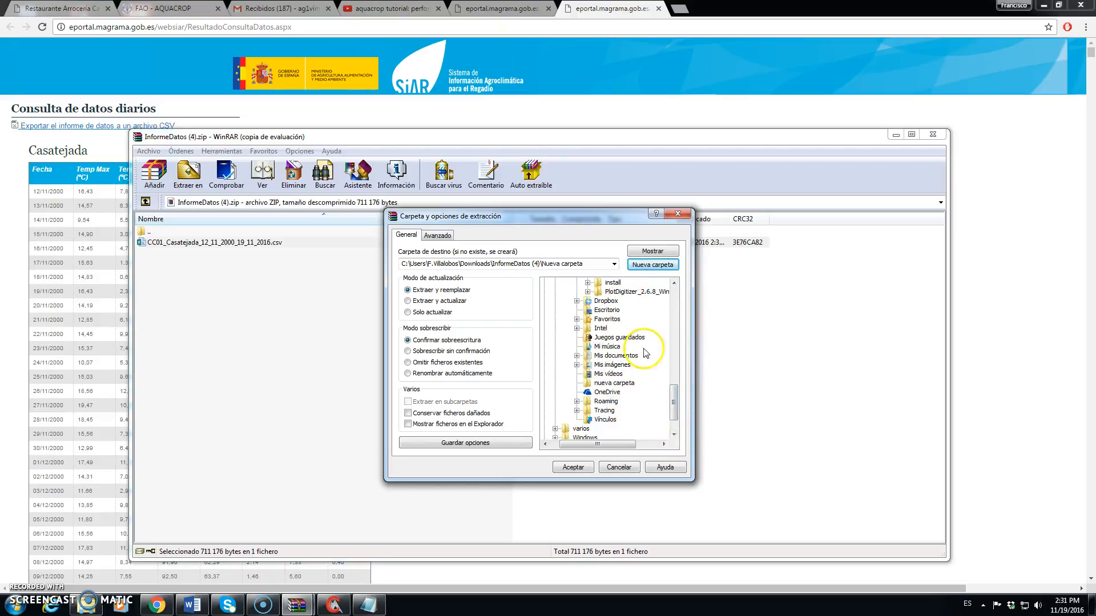
{"action": "left_click", "coordinate": [578, 429]}
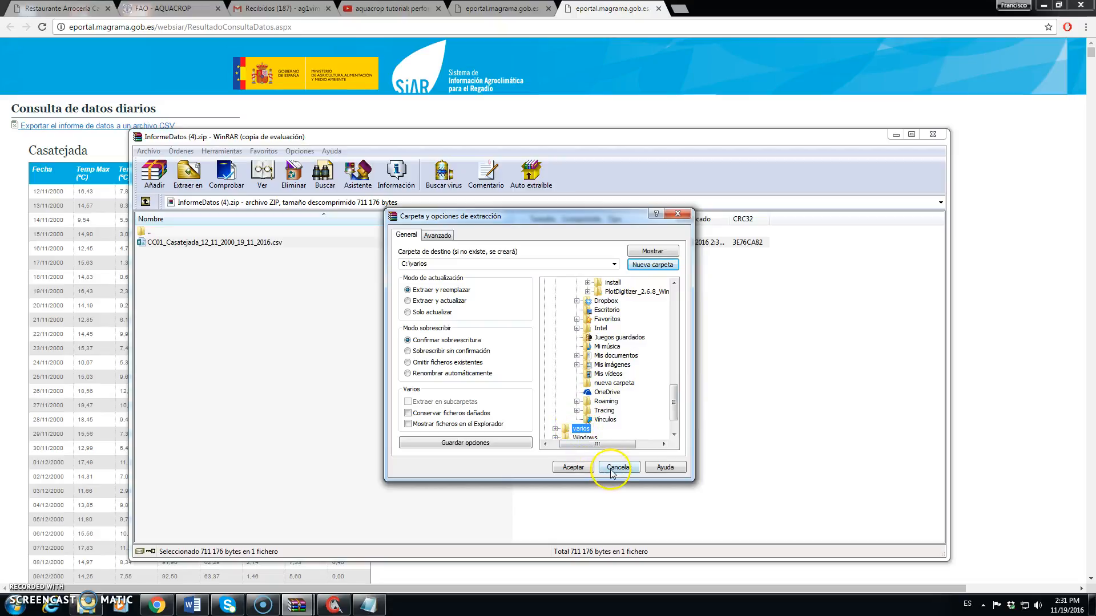
{"action": "left_click", "coordinate": [572, 468]}
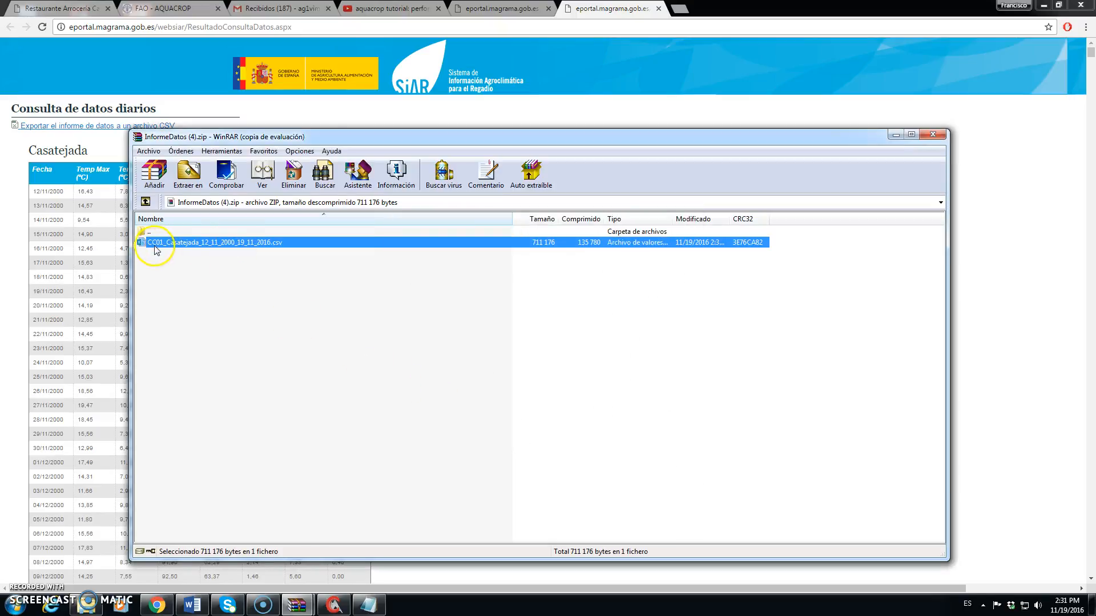
{"action": "left_click", "coordinate": [933, 135]}
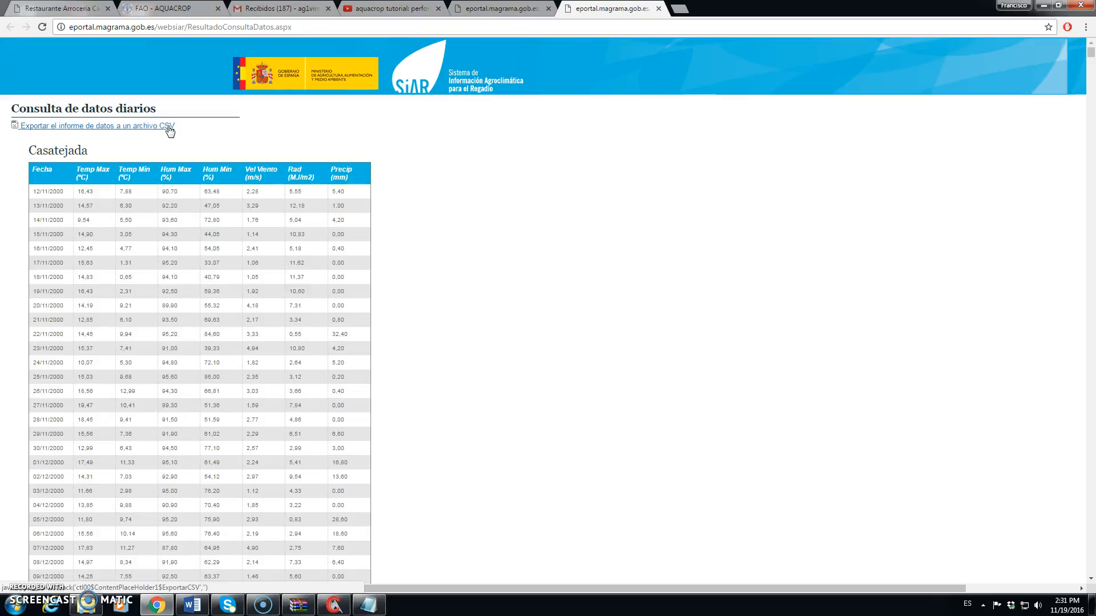
Step: Open the extracted Casatejada CSV from the varios folder in Notepad (Bloc de notas) and maximize its window
{"action": "mouse_move", "coordinate": [95, 611]}
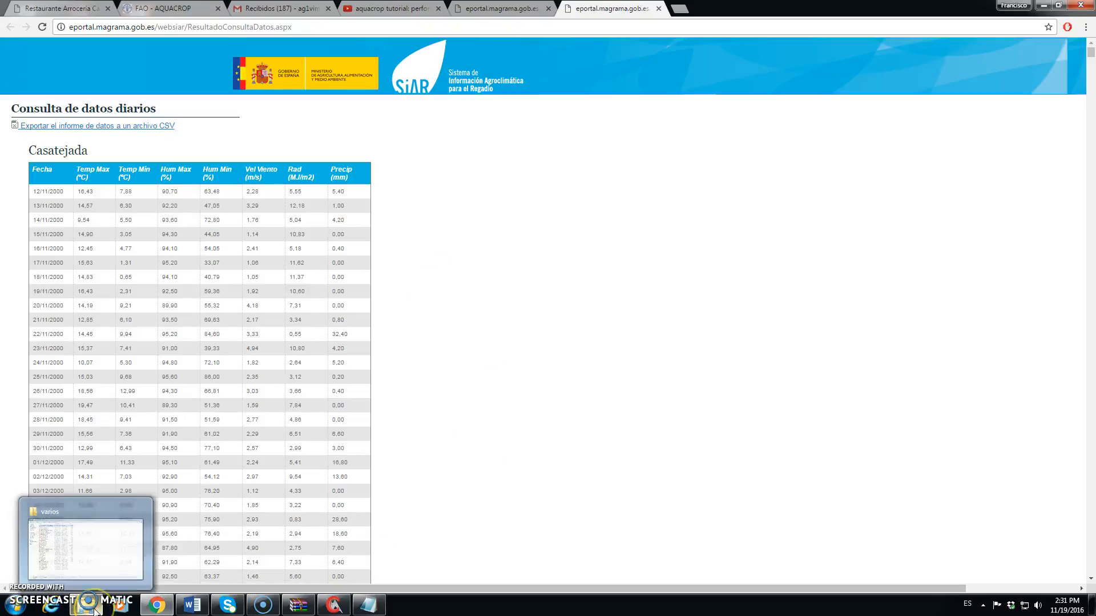
{"action": "left_click", "coordinate": [86, 565]}
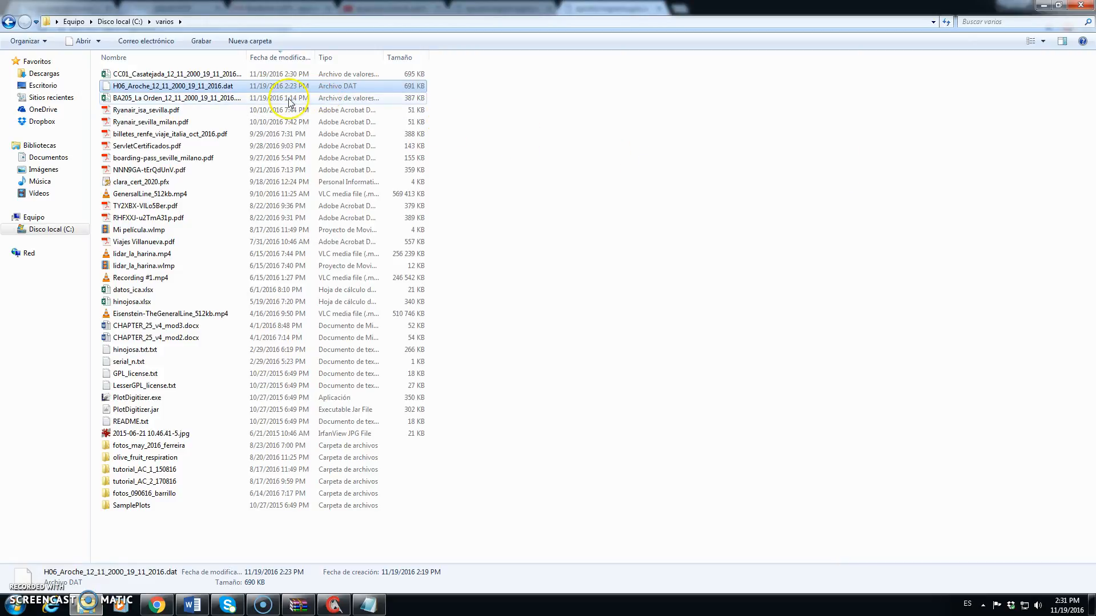
{"action": "left_click", "coordinate": [202, 76]}
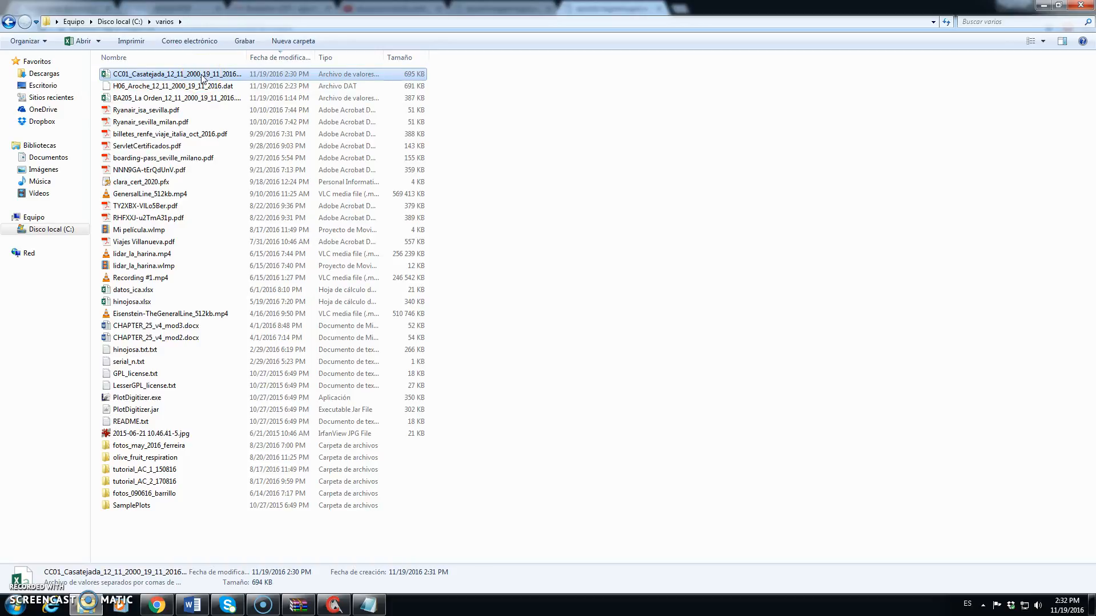
{"action": "right_click", "coordinate": [202, 78]}
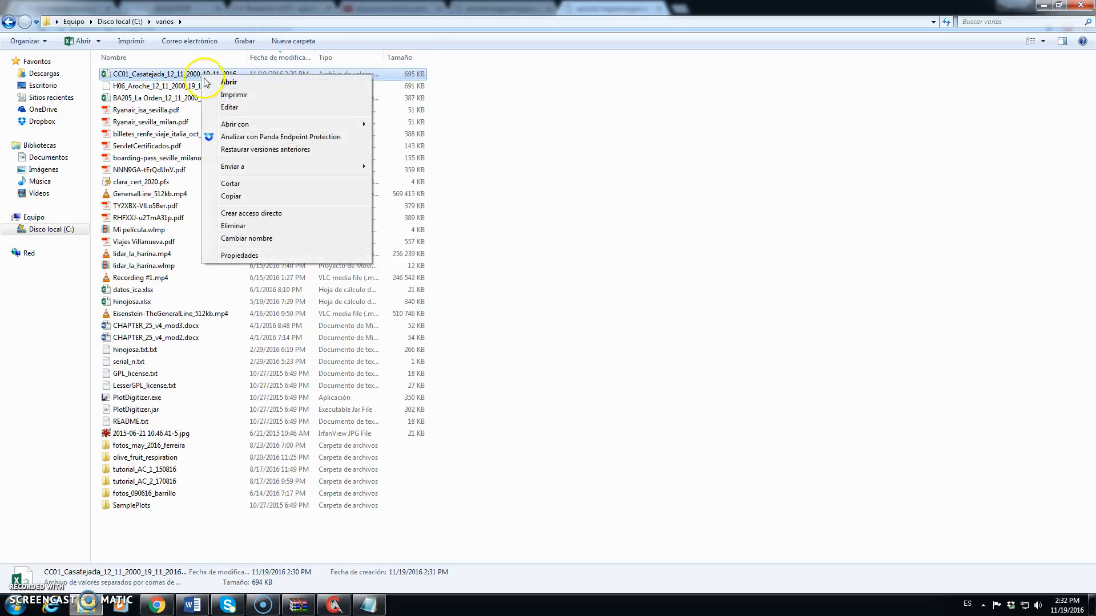
{"action": "mouse_move", "coordinate": [255, 126]}
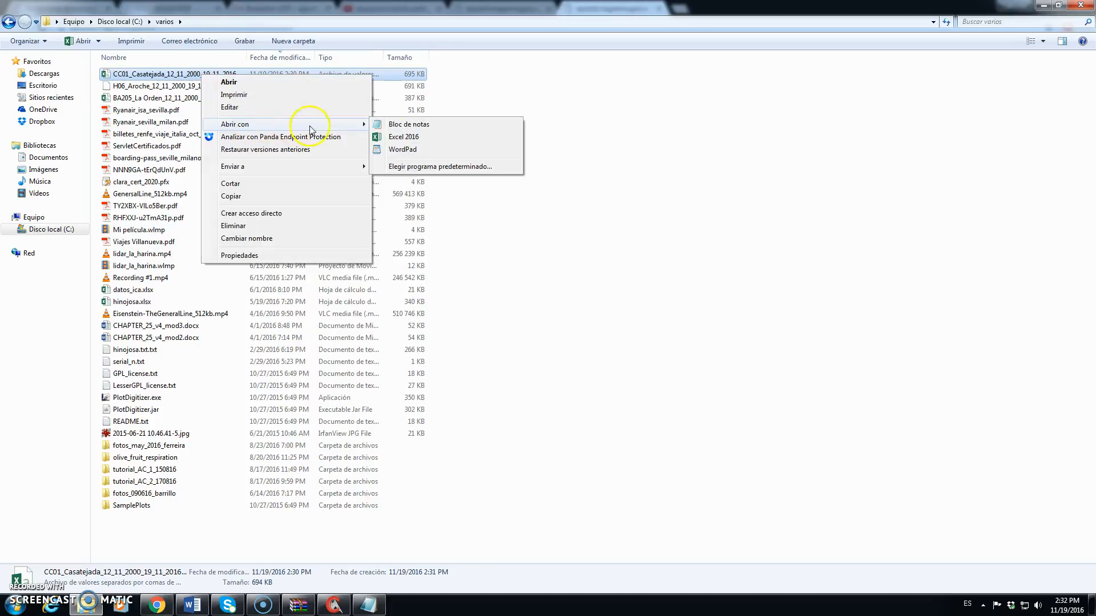
{"action": "left_click", "coordinate": [409, 124]}
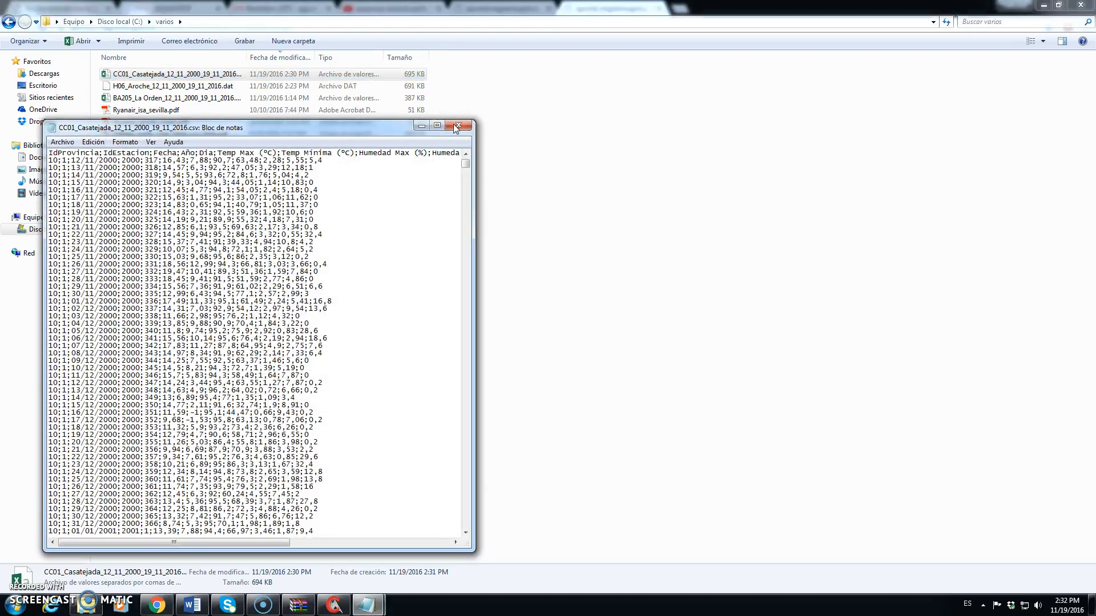
{"action": "left_click", "coordinate": [438, 126]}
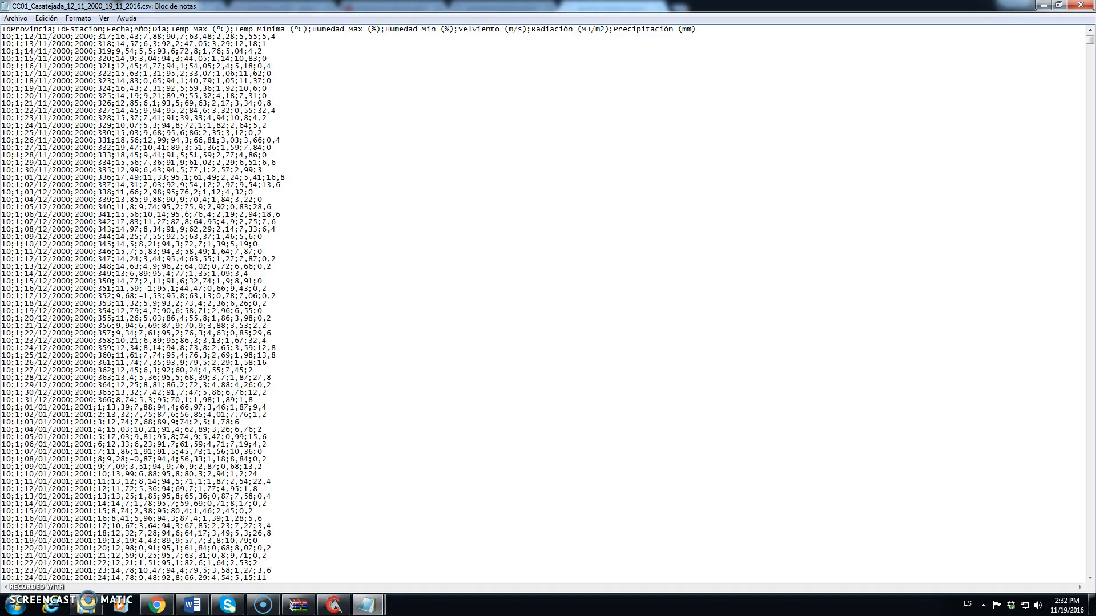
Step: Replace every comma in the Casatejada text with a period as the decimal separator
{"action": "left_click", "coordinate": [55, 23]}
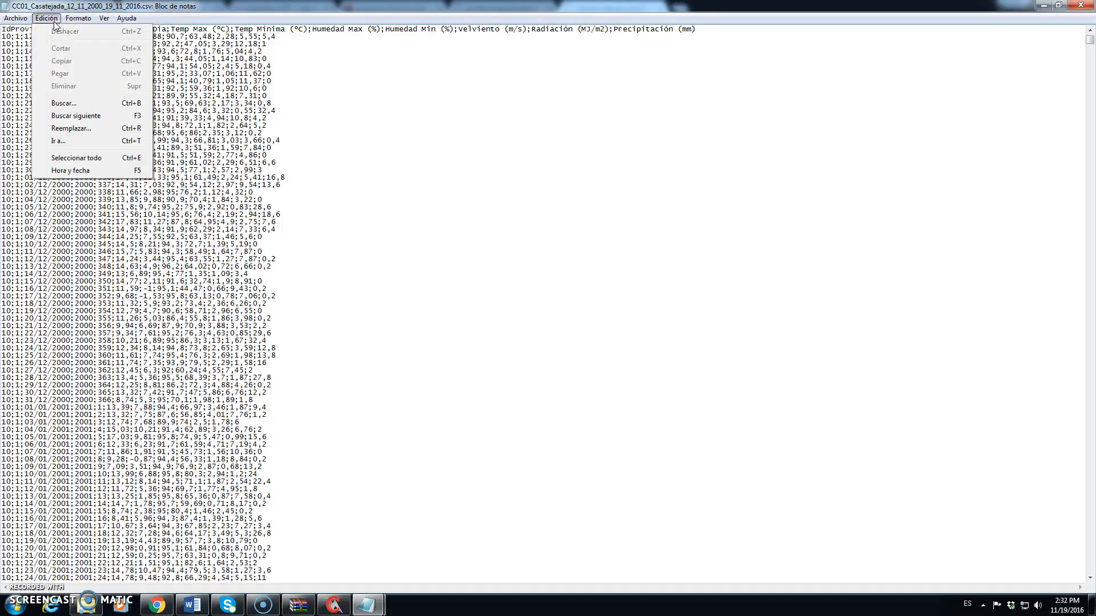
{"action": "left_click", "coordinate": [86, 131]}
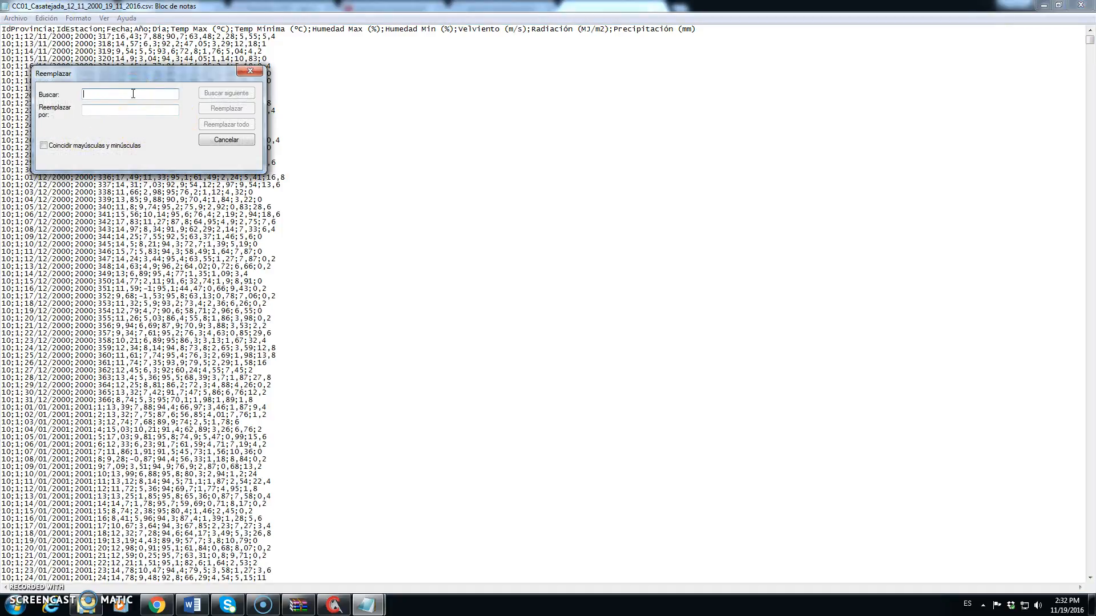
{"action": "type", "text": ","}
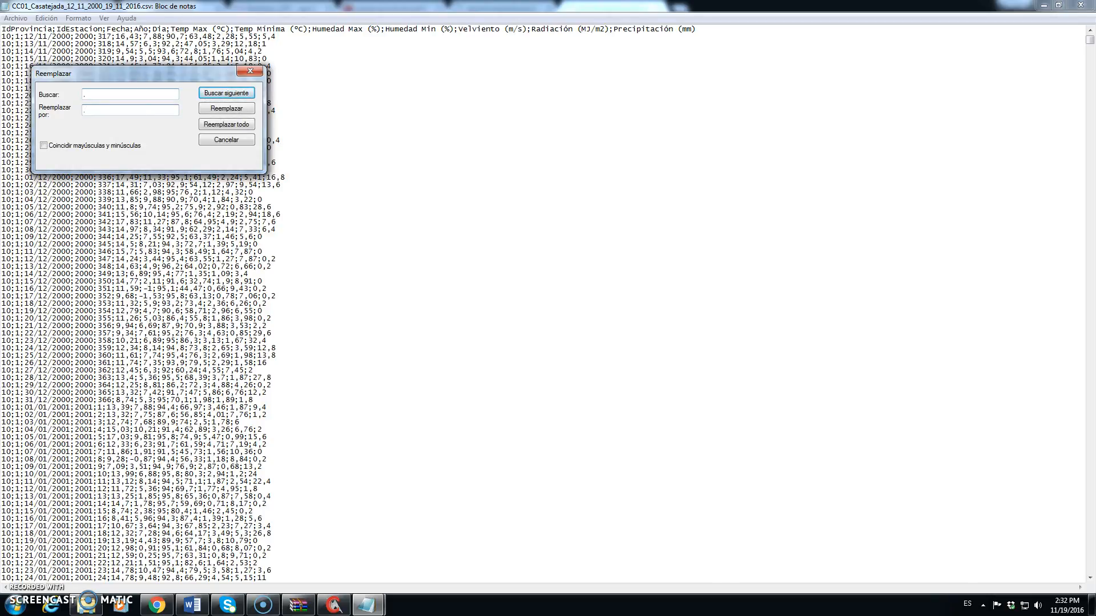
{"action": "left_click", "coordinate": [224, 125]}
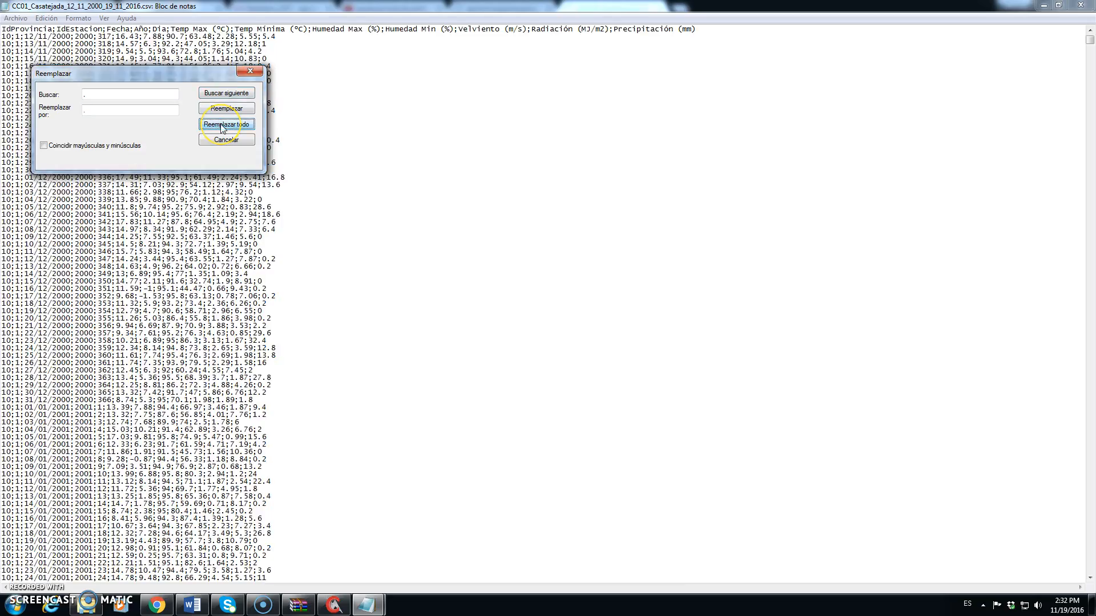
Step: Replace every semicolon in the text with a comma as the field separator and close the replace dialog
{"action": "double_click", "coordinate": [84, 94]}
{"action": "key", "text": "Tab"}
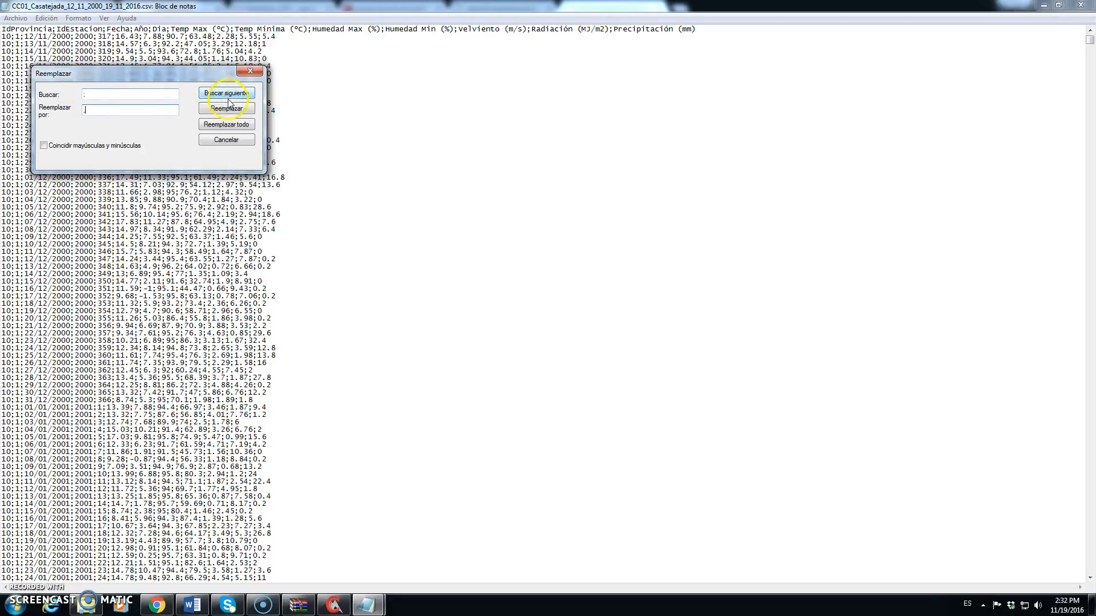
{"action": "left_click", "coordinate": [232, 126]}
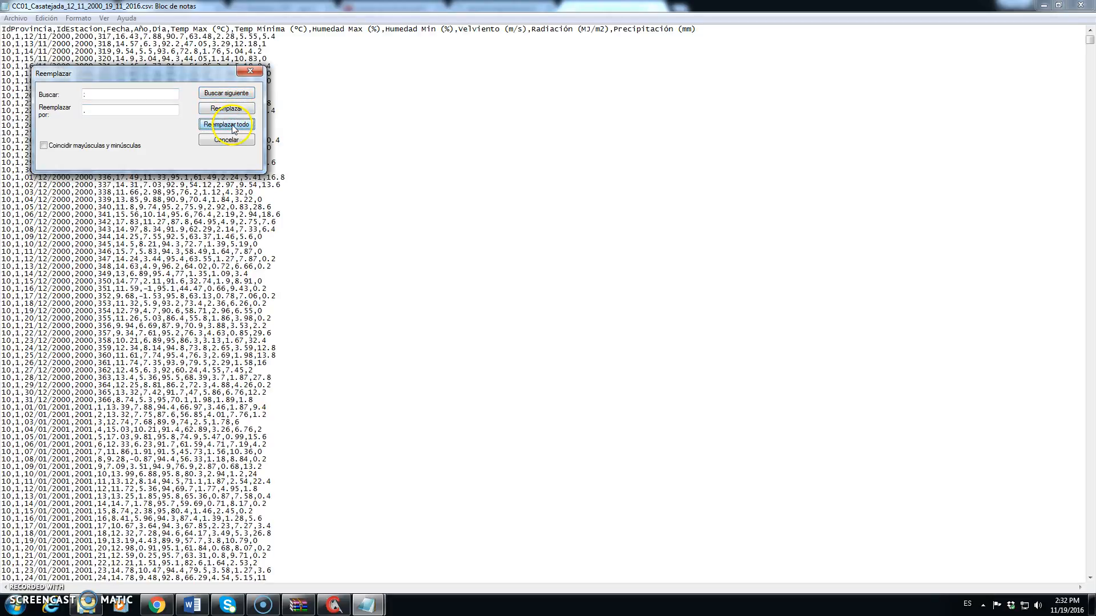
{"action": "left_click", "coordinate": [242, 142]}
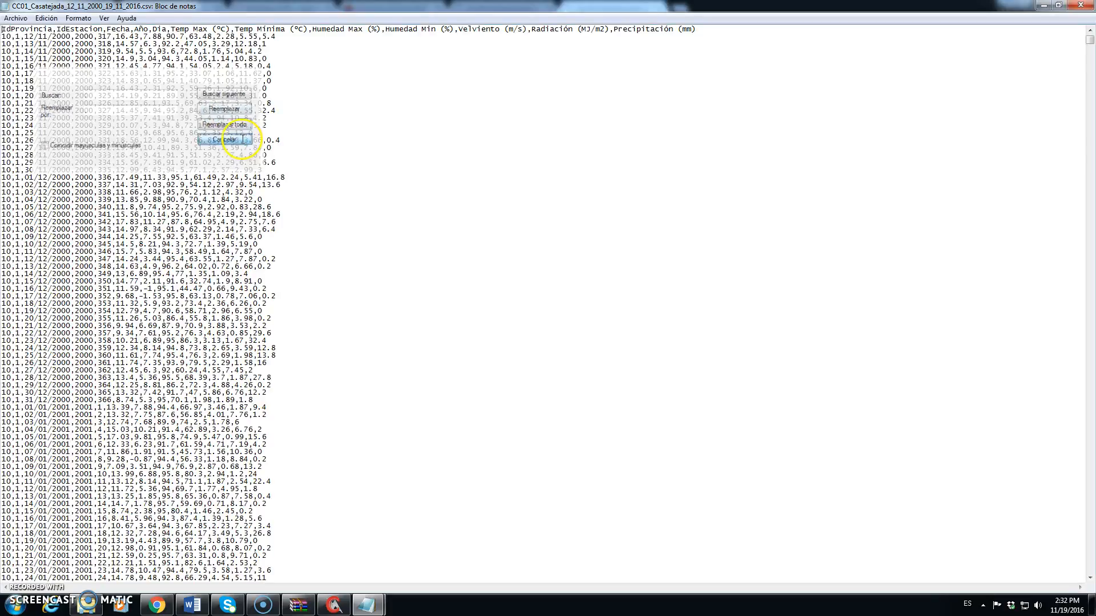
Step: Save the edited text in C:\varios under the new name CC01_Casatejada_12_11_2000_19_11_2016.txt
{"action": "left_click", "coordinate": [20, 21]}
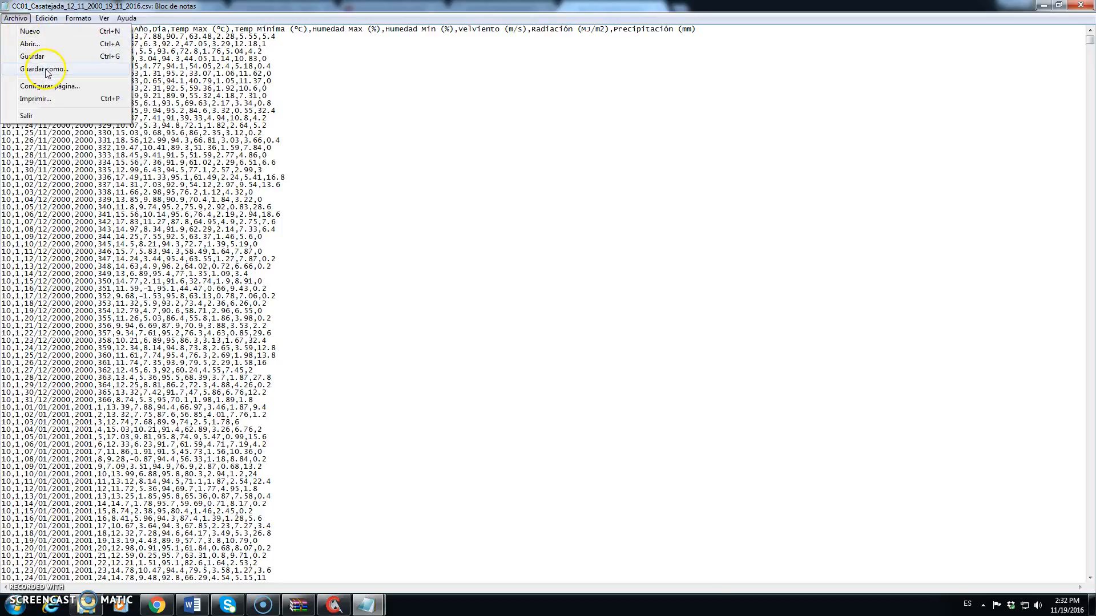
{"action": "left_click", "coordinate": [45, 71]}
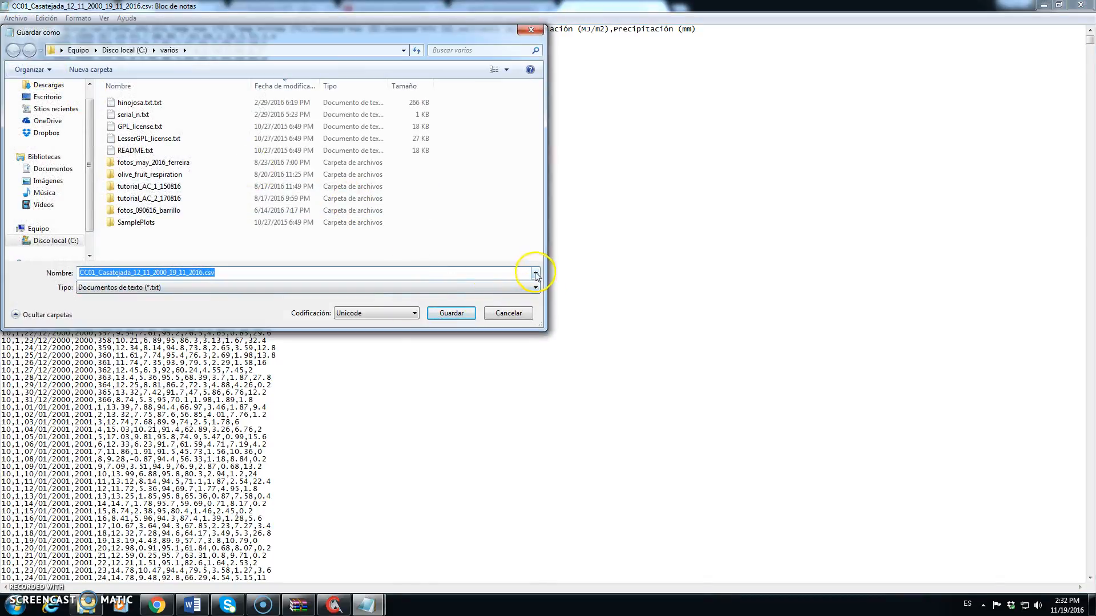
{"action": "left_click", "coordinate": [373, 273]}
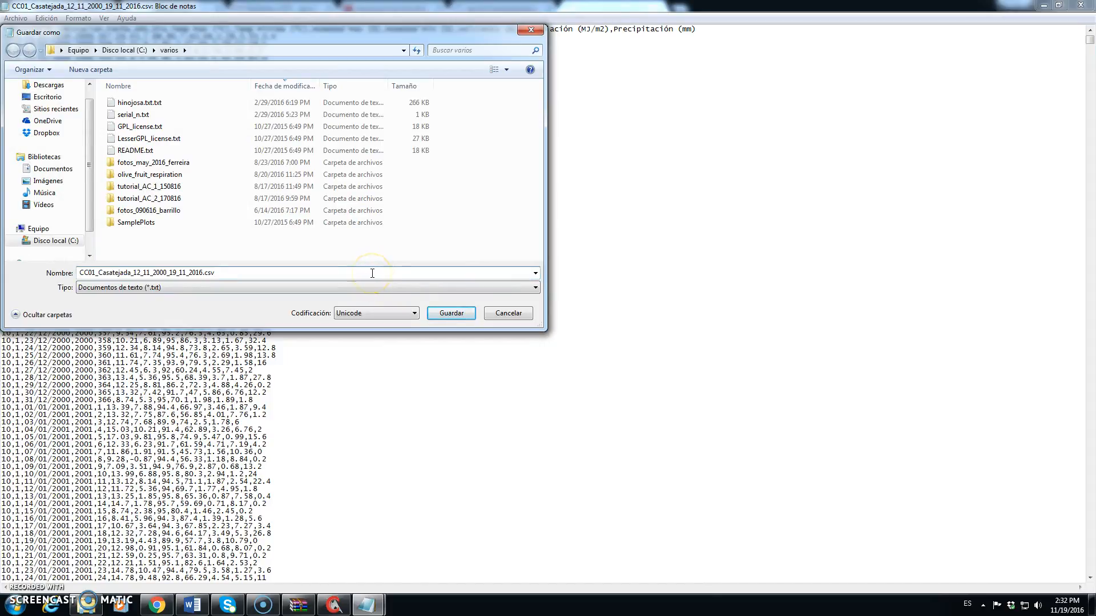
{"action": "key", "text": "BackSpace"}
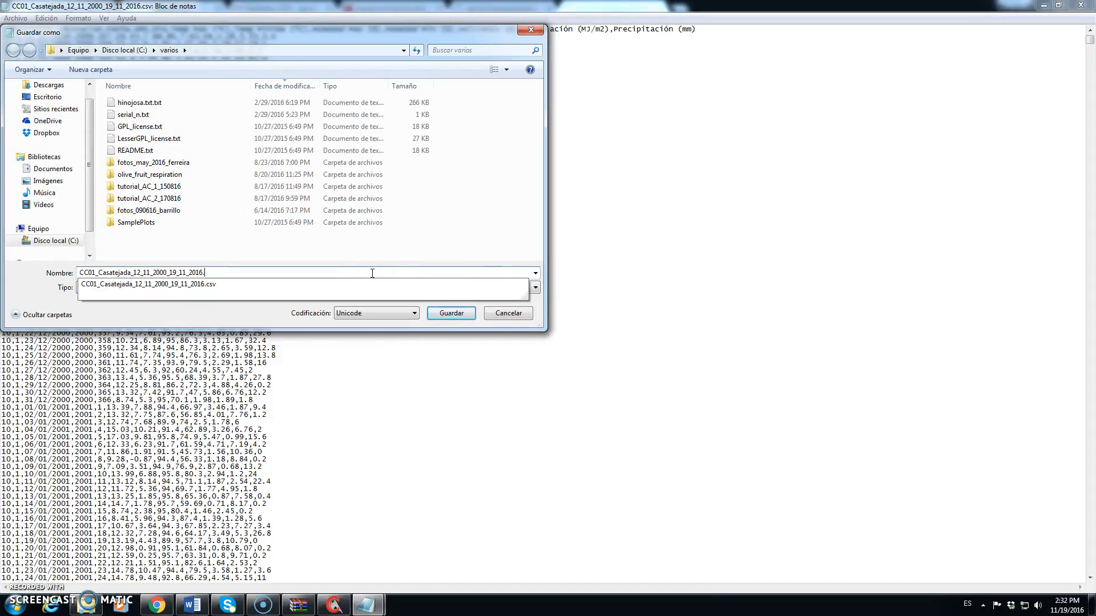
{"action": "type", "text": "dat"}
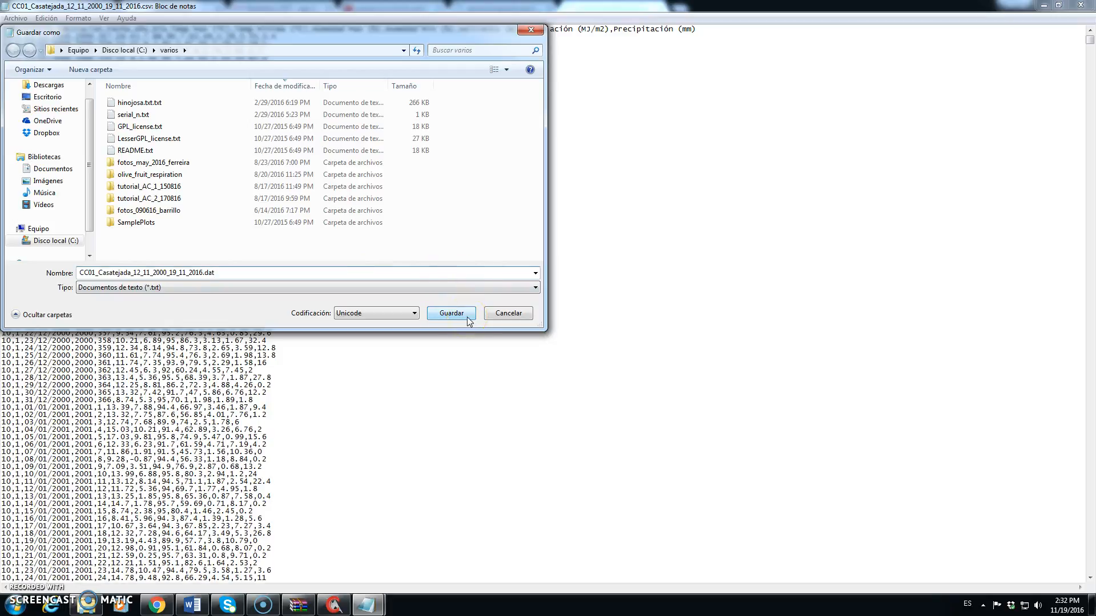
{"action": "key", "text": "BackSpace"}
{"action": "key", "text": "BackSpace"}
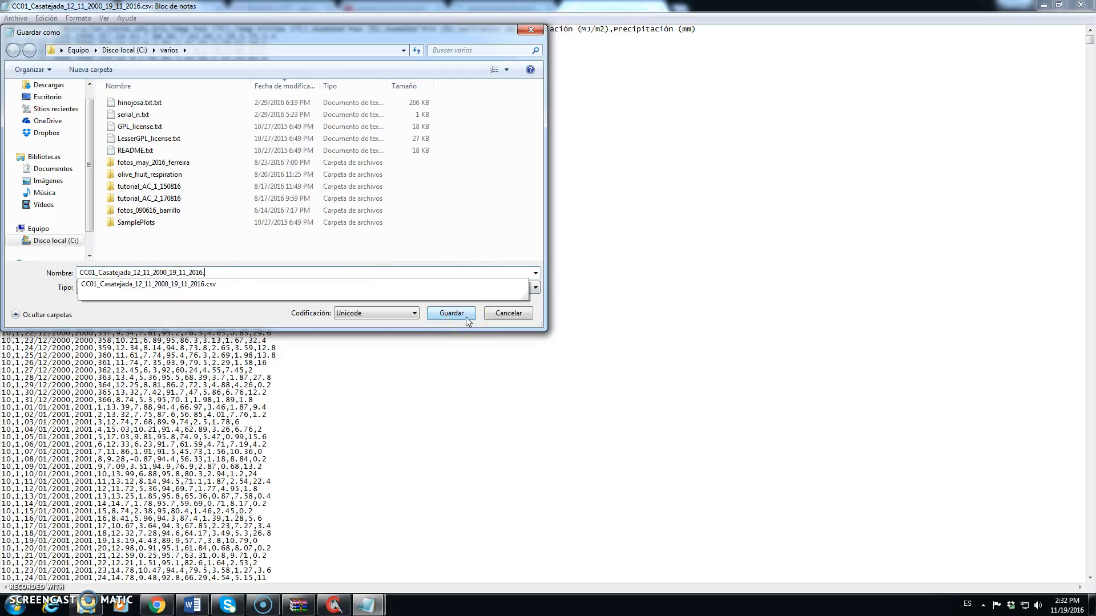
{"action": "type", "text": "txt"}
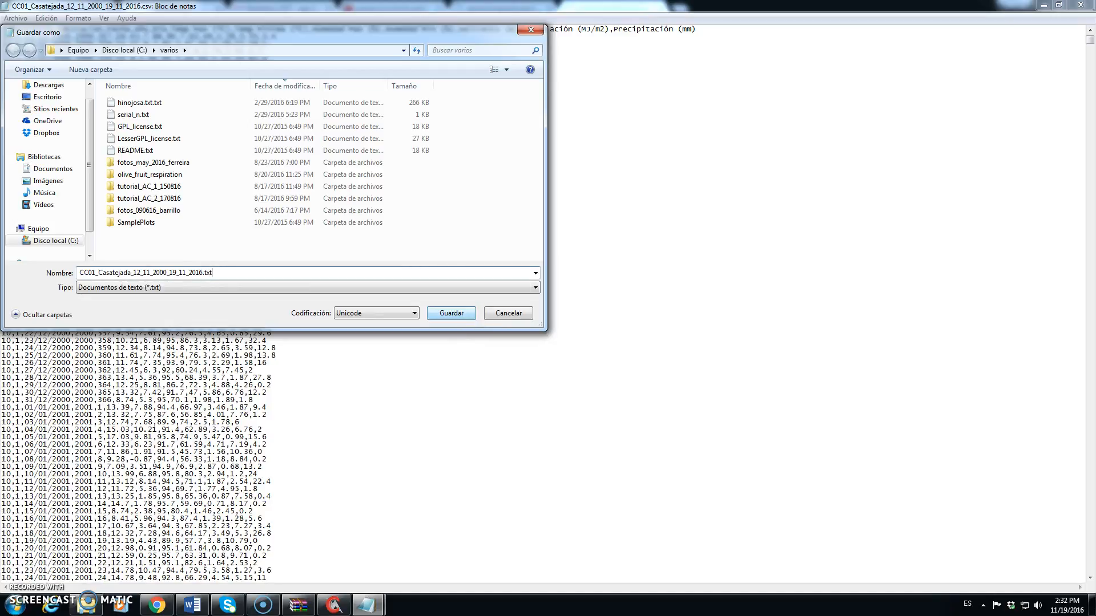
{"action": "left_click", "coordinate": [461, 314]}
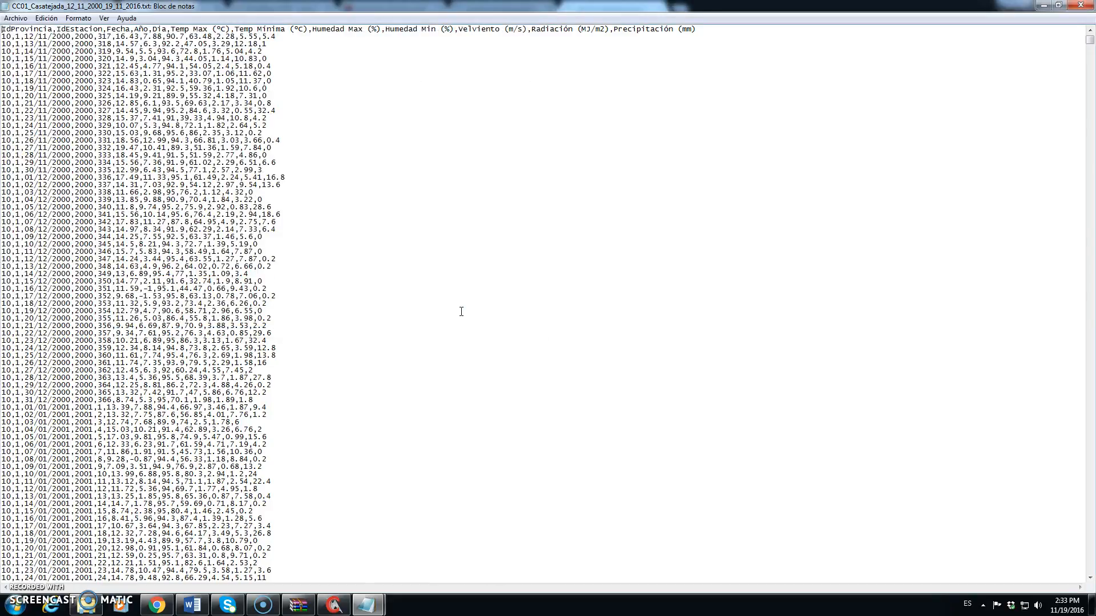
Step: Close the text file in Notepad and launch Microsoft Office Excel 2007
{"action": "left_click", "coordinate": [1090, 6]}
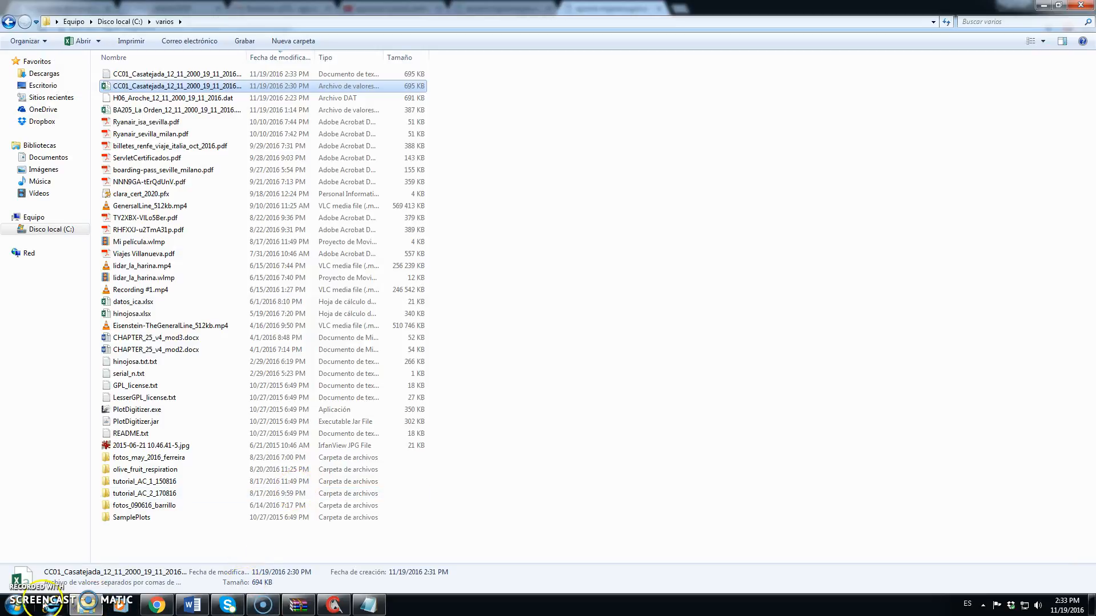
{"action": "left_click", "coordinate": [17, 608]}
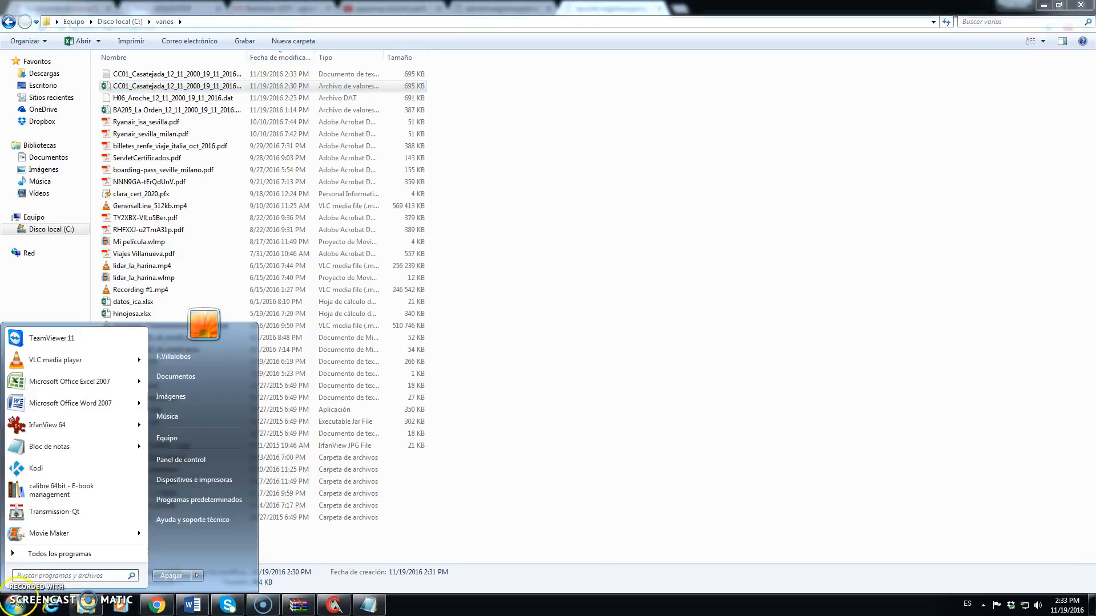
{"action": "left_click", "coordinate": [85, 383]}
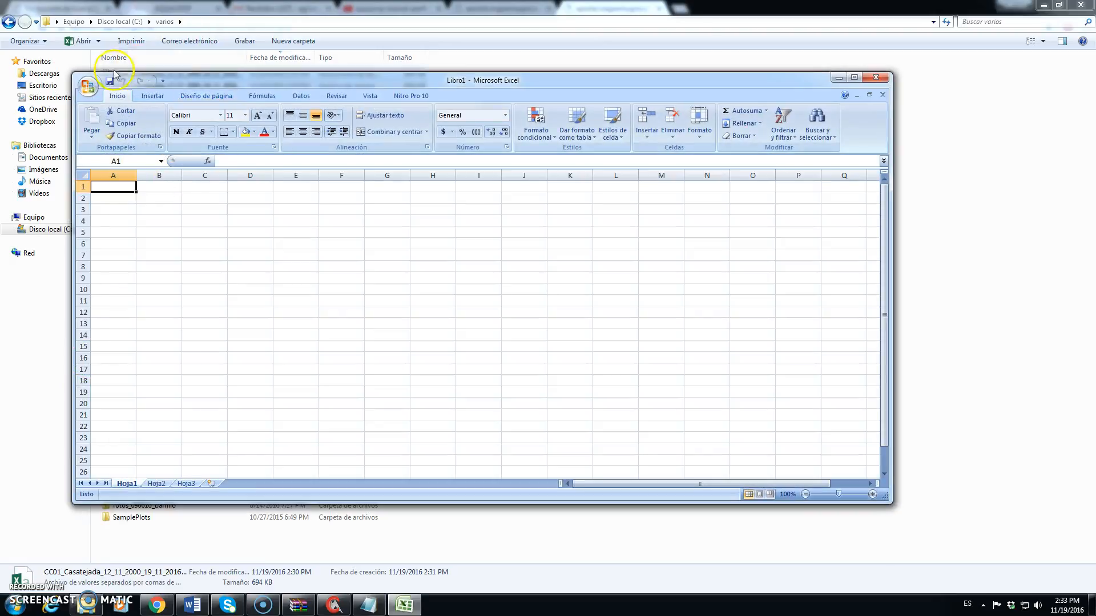
Step: Start opening an existing file and browse to the varios folder on Disco local (C:)
{"action": "left_click", "coordinate": [87, 85]}
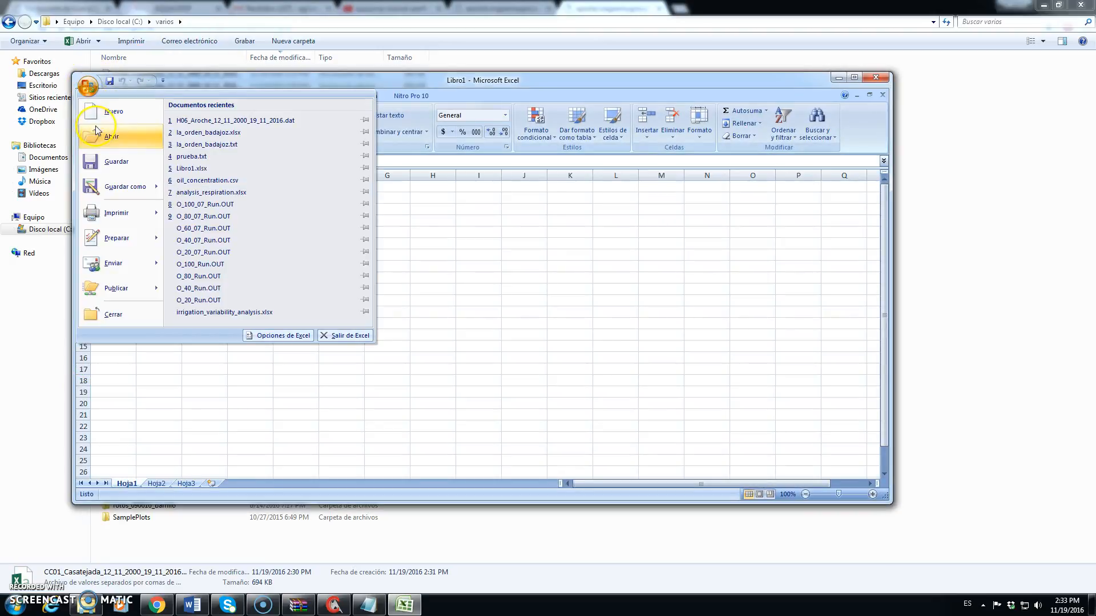
{"action": "left_click", "coordinate": [113, 138]}
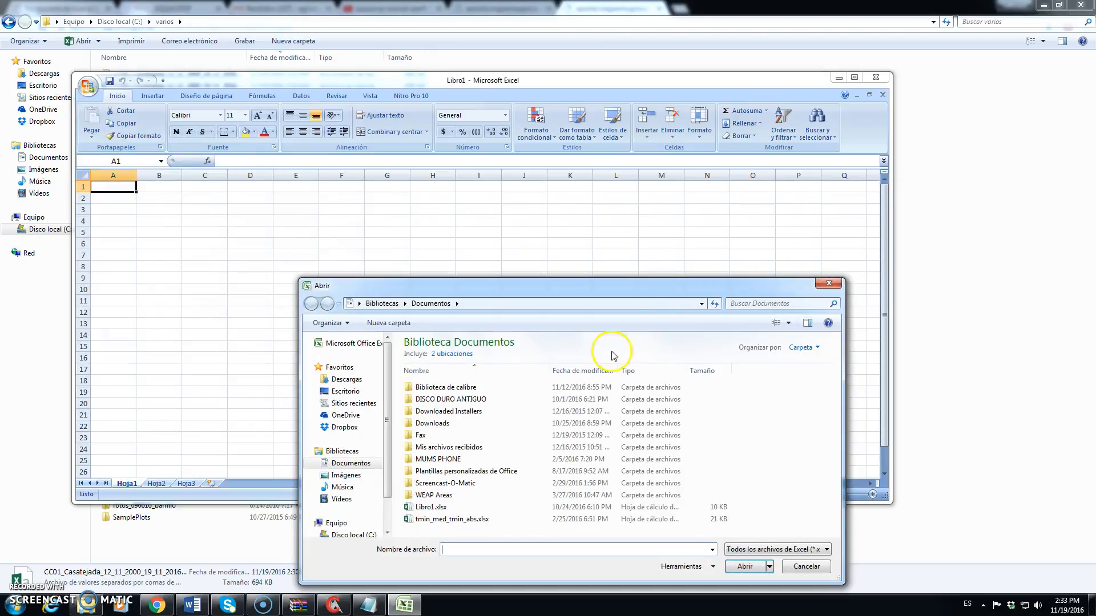
{"action": "scroll", "coordinate": [384, 530], "scroll_direction": "down", "scroll_amount": 3}
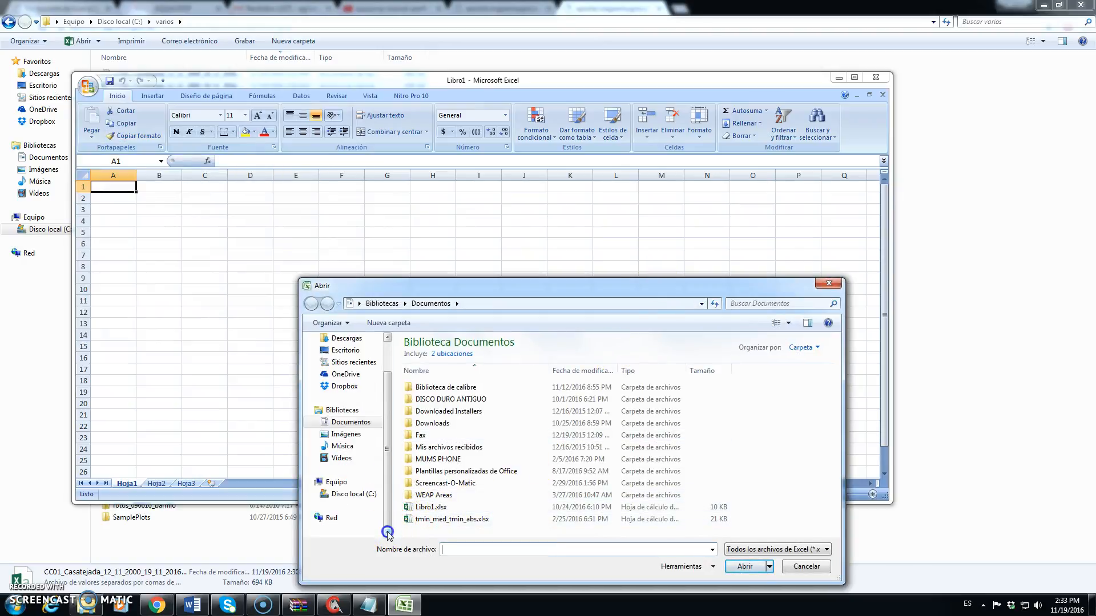
{"action": "left_click", "coordinate": [361, 495]}
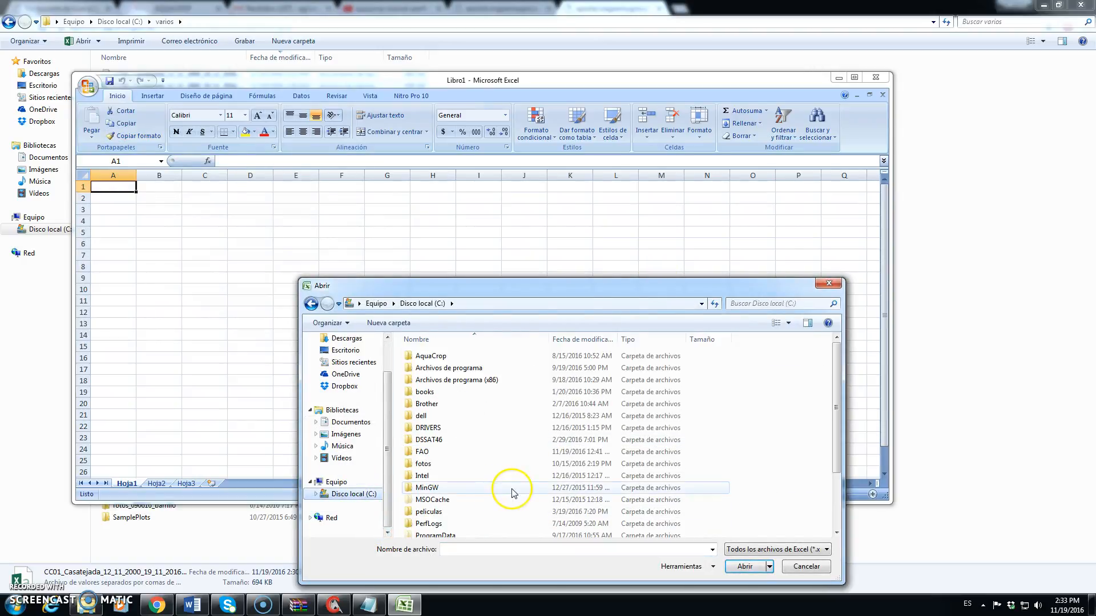
{"action": "scroll", "coordinate": [836, 505], "scroll_direction": "down", "scroll_amount": 2}
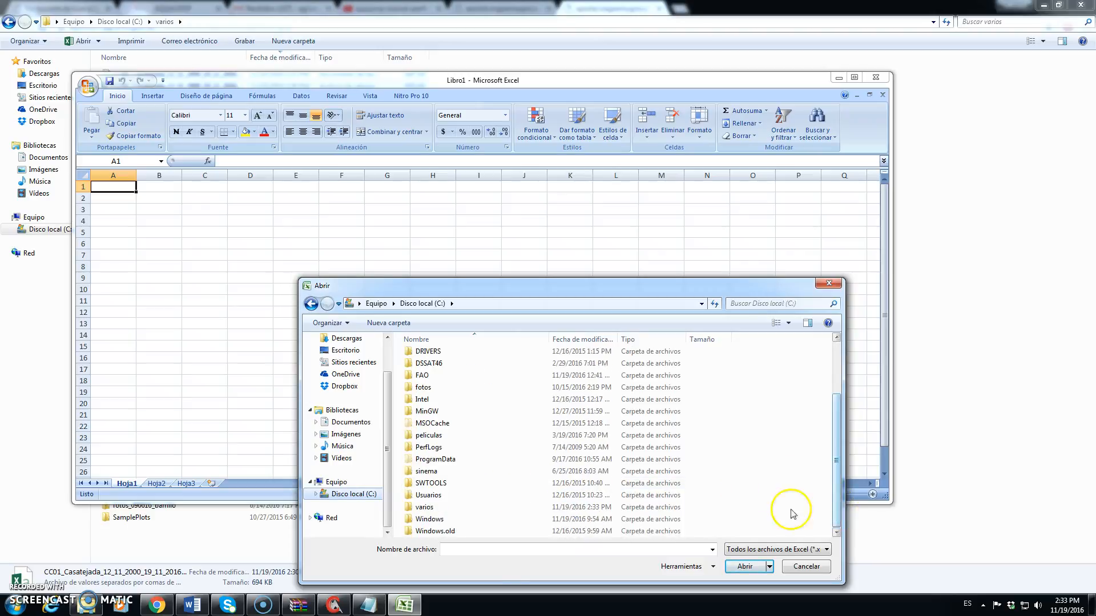
{"action": "double_click", "coordinate": [433, 507]}
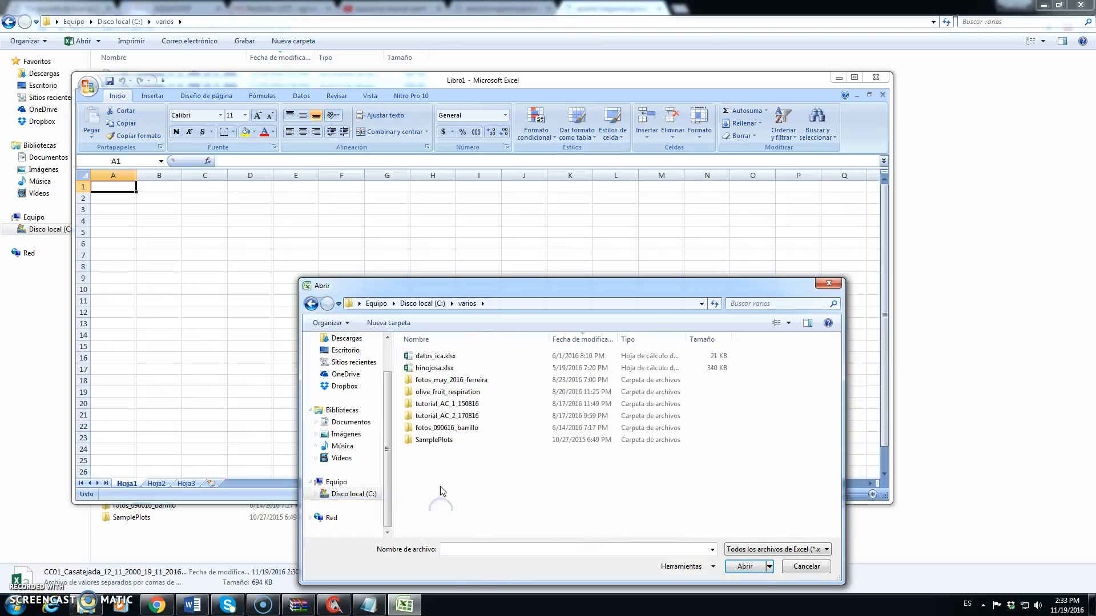
Step: Show all file types and open CC01_Casatejada_12_11_2000_19_11_2016.txt from the varios folder
{"action": "left_click", "coordinate": [793, 550]}
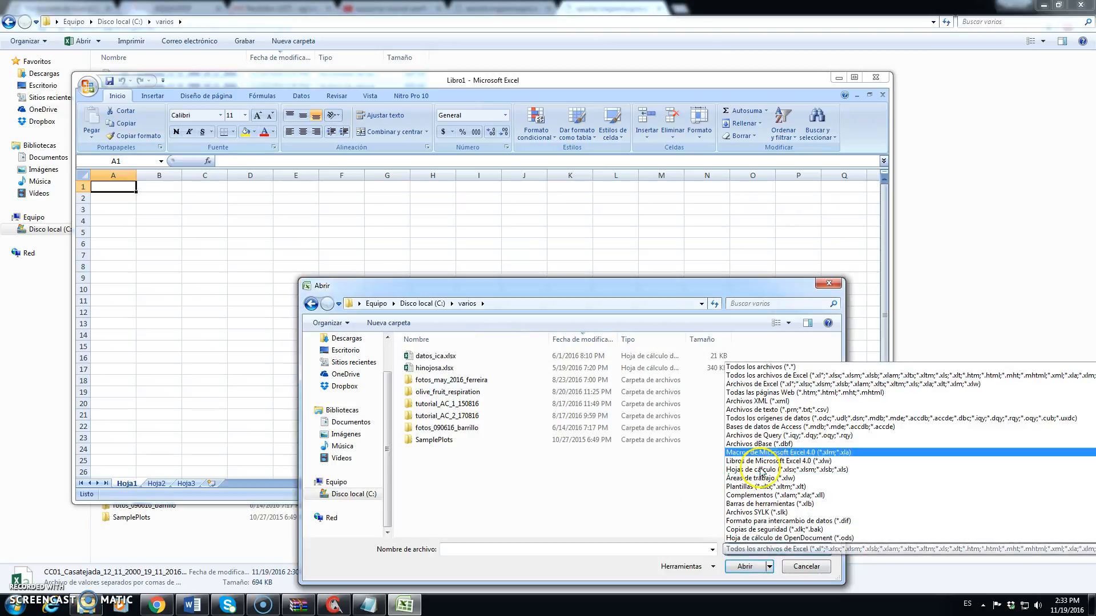
{"action": "left_click", "coordinate": [773, 365]}
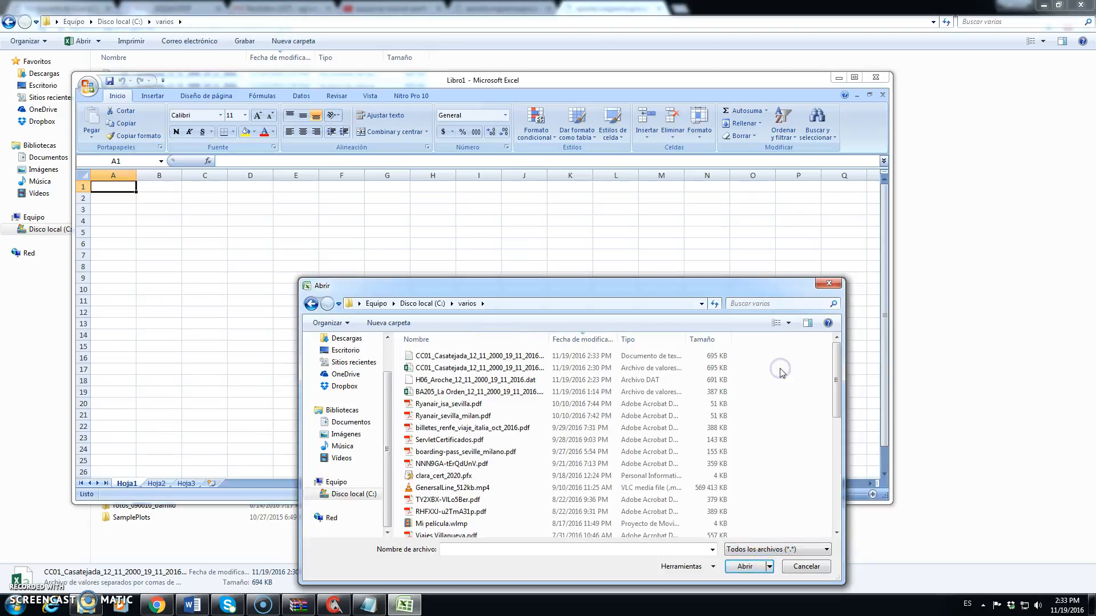
{"action": "left_click", "coordinate": [483, 359]}
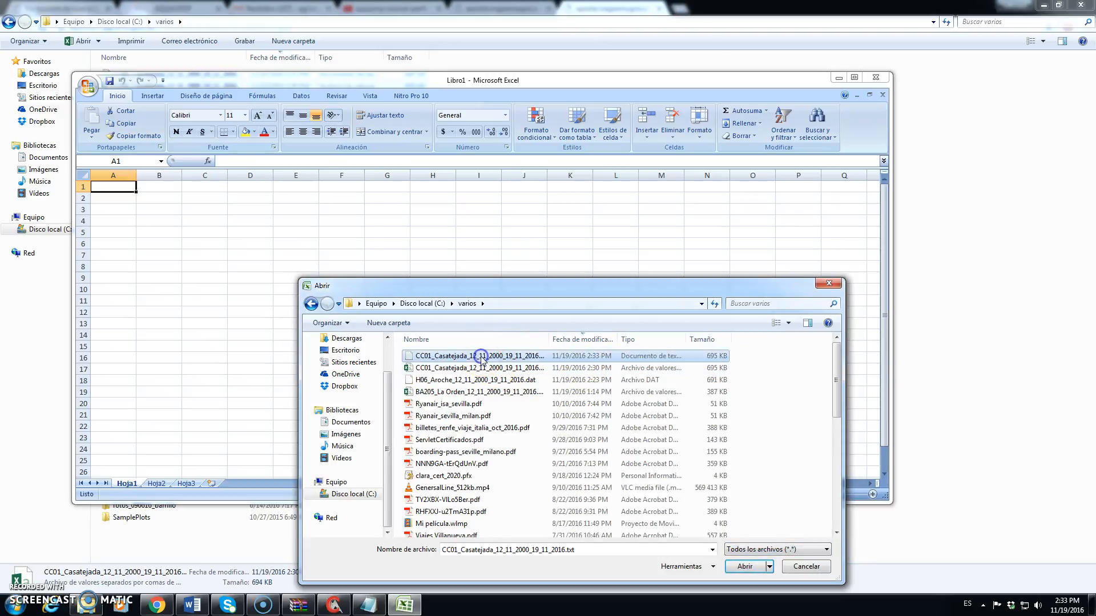
{"action": "left_click_drag", "start_coordinate": [549, 339], "coordinate": [687, 339]}
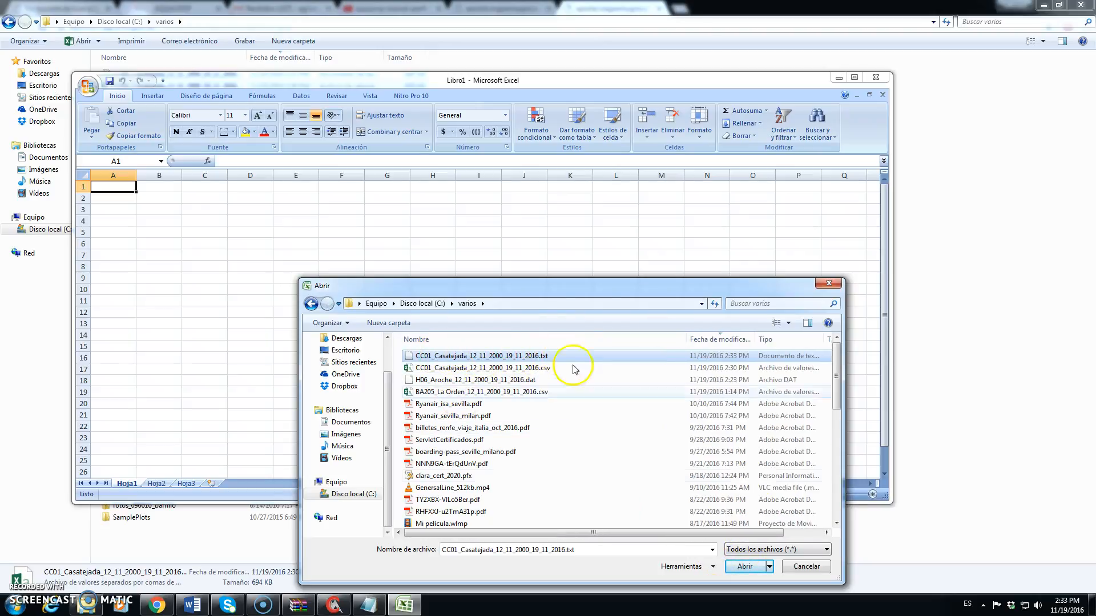
{"action": "left_click", "coordinate": [747, 567]}
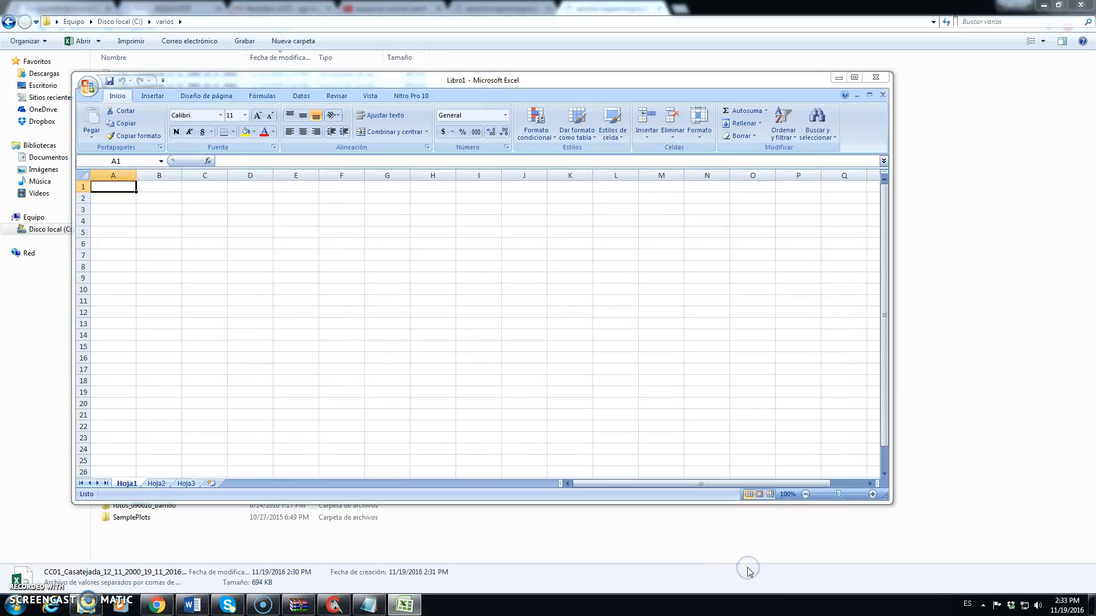
Step: Import the text as delimited data (Delimitados) with the comma (Coma) added as separator, and finish the import
{"action": "left_click", "coordinate": [227, 308]}
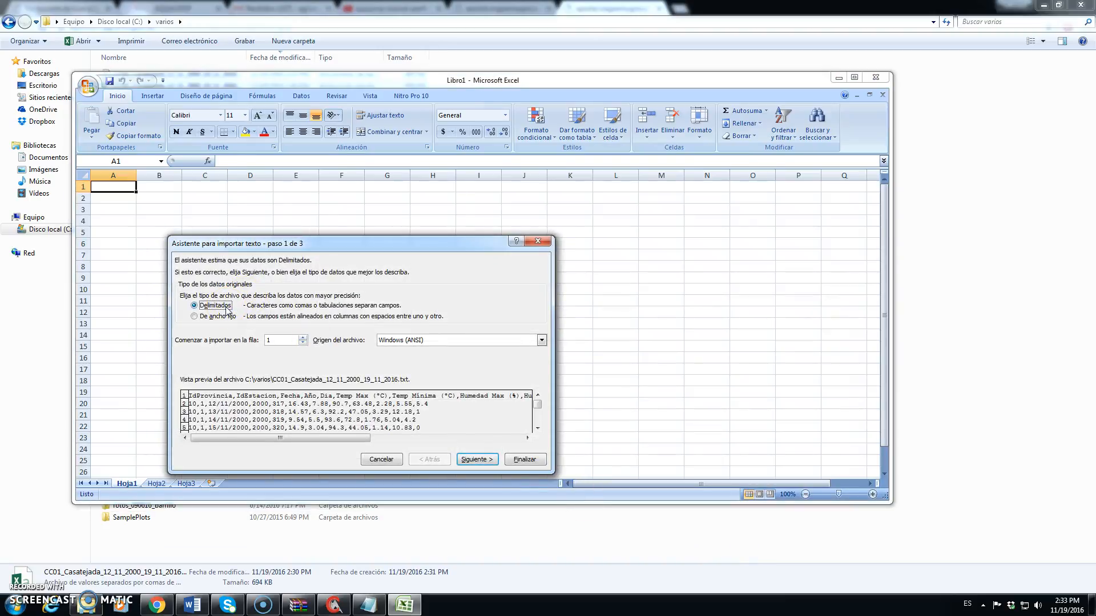
{"action": "left_click", "coordinate": [481, 459]}
{"action": "left_click", "coordinate": [186, 308]}
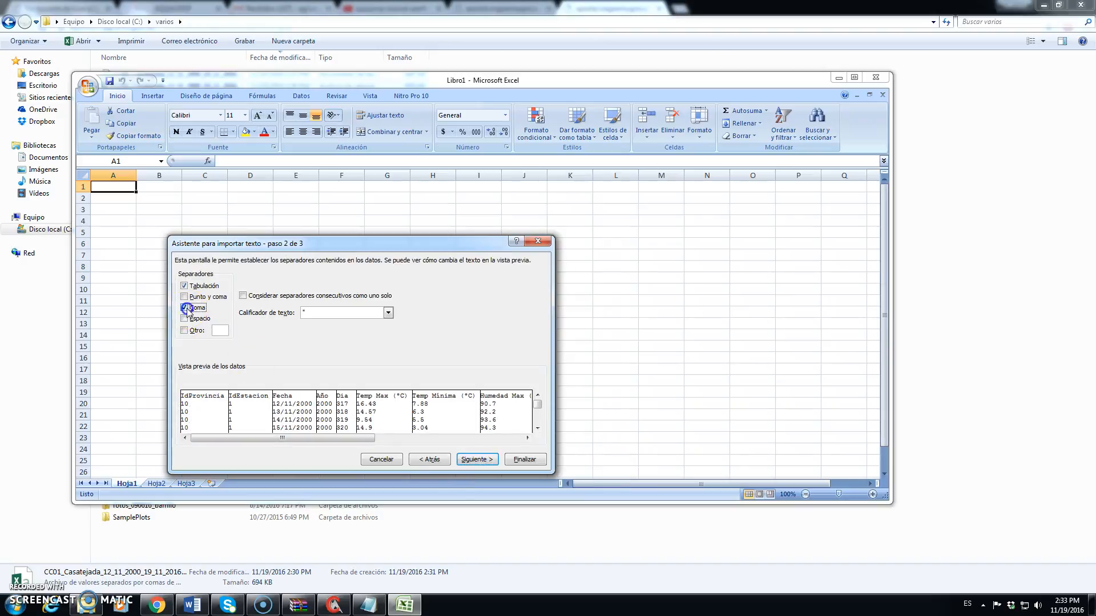
{"action": "left_click", "coordinate": [521, 459]}
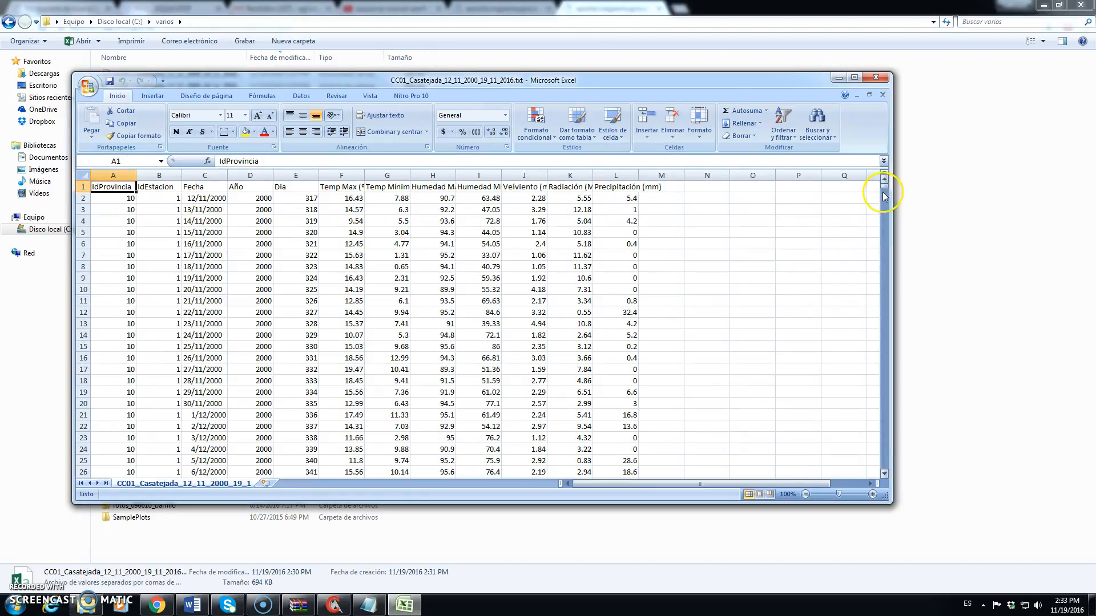
Step: Delete the IdProvincia, IdEstacion and Fecha columns (A to C) from the sheet
{"action": "mouse_move", "coordinate": [885, 185]}
{"action": "left_mouse_down"}
{"action": "mouse_move", "coordinate": [886, 465]}
{"action": "mouse_move", "coordinate": [882, 184]}
{"action": "left_mouse_up"}
{"action": "left_click_drag", "start_coordinate": [113, 175], "coordinate": [192, 176]}
{"action": "right_click", "coordinate": [179, 281]}
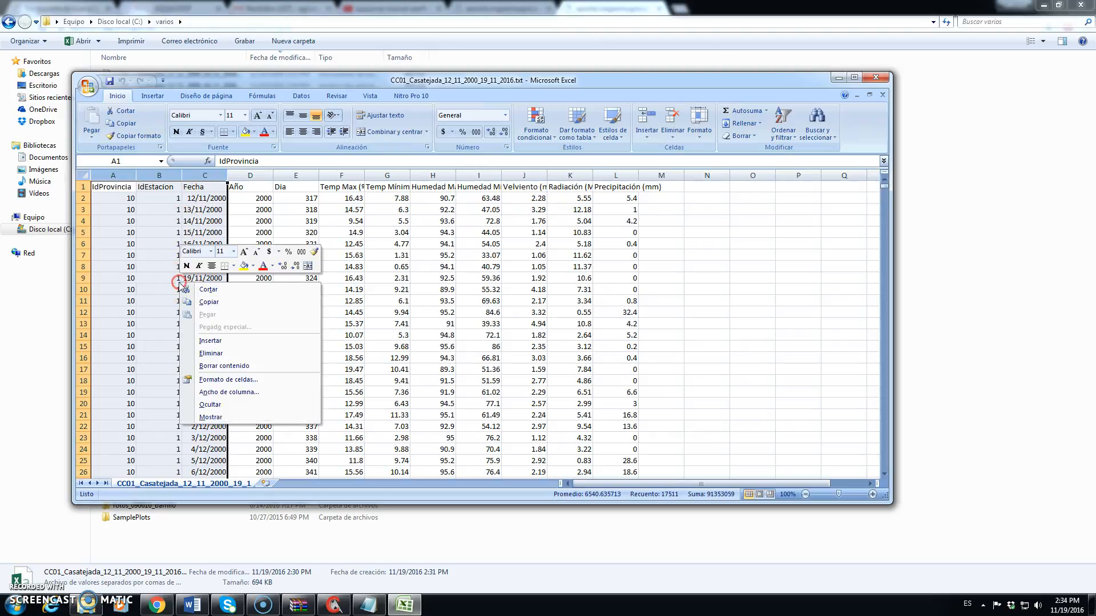
{"action": "left_click", "coordinate": [239, 353]}
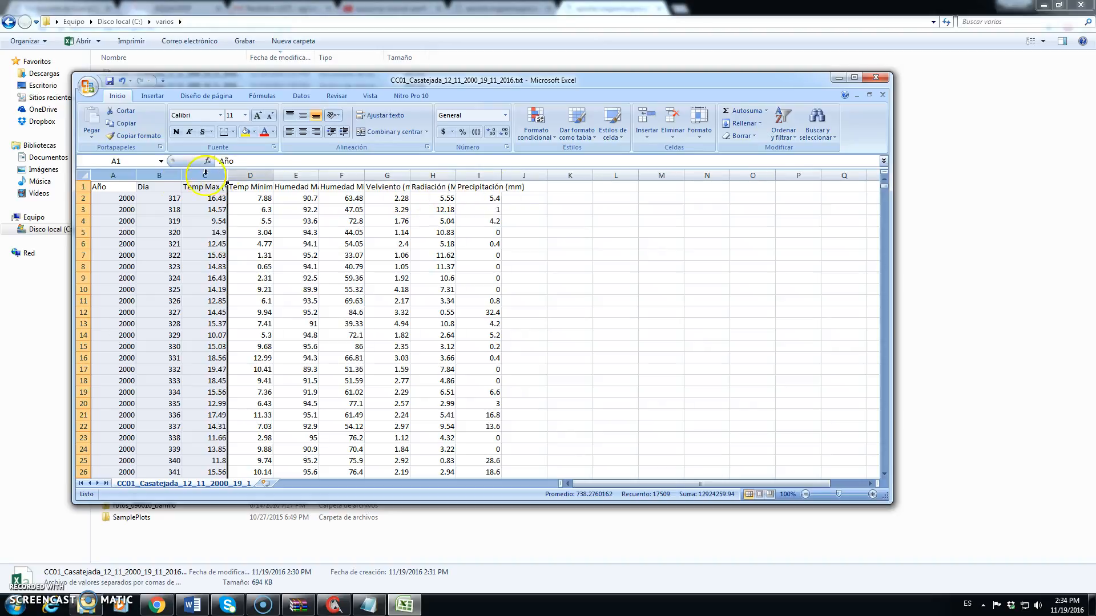
Step: Copy the header cells A1 to I1 (Año through Precipitación) and switch to Word
{"action": "left_click_drag", "start_coordinate": [101, 188], "coordinate": [462, 182]}
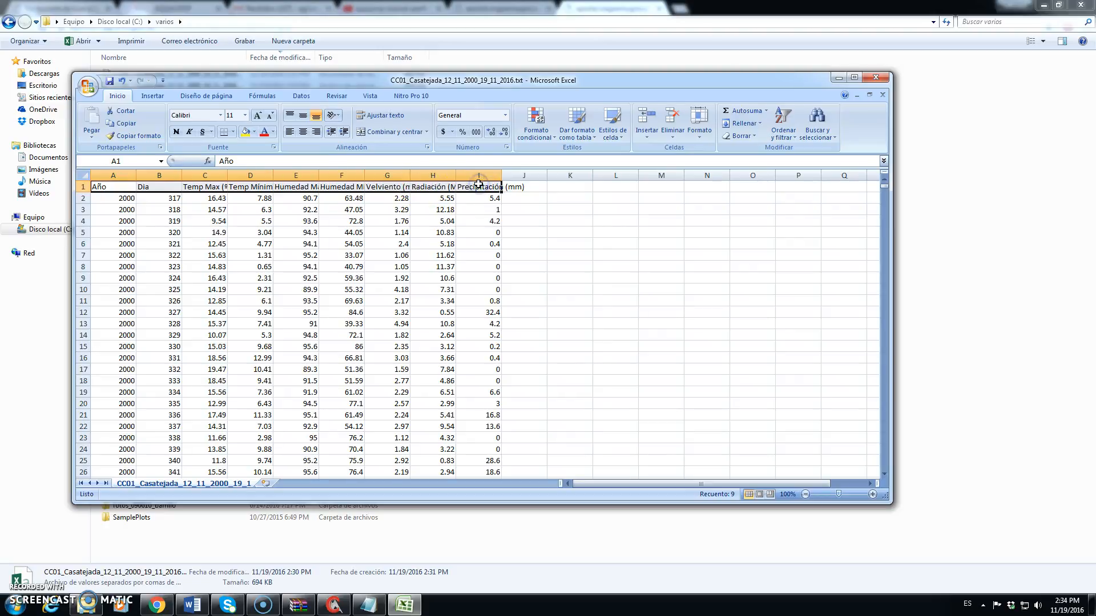
{"action": "key", "text": "ctrl+c"}
{"action": "left_click", "coordinate": [297, 606]}
{"action": "left_click", "coordinate": [194, 606]}
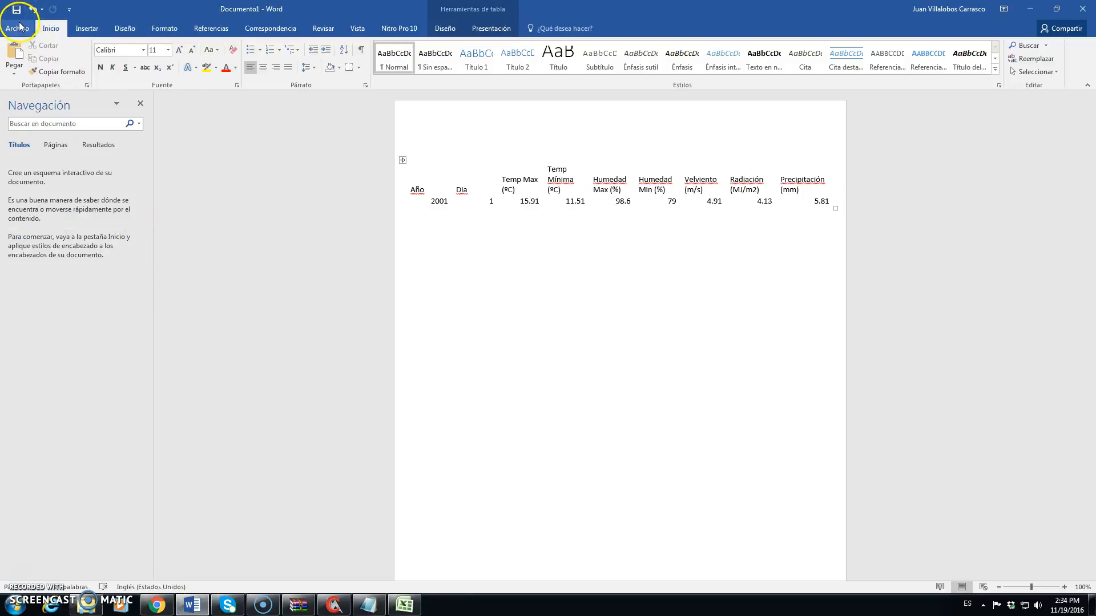
Step: Create a new blank document and paste the copied column headers into it
{"action": "left_click", "coordinate": [19, 27]}
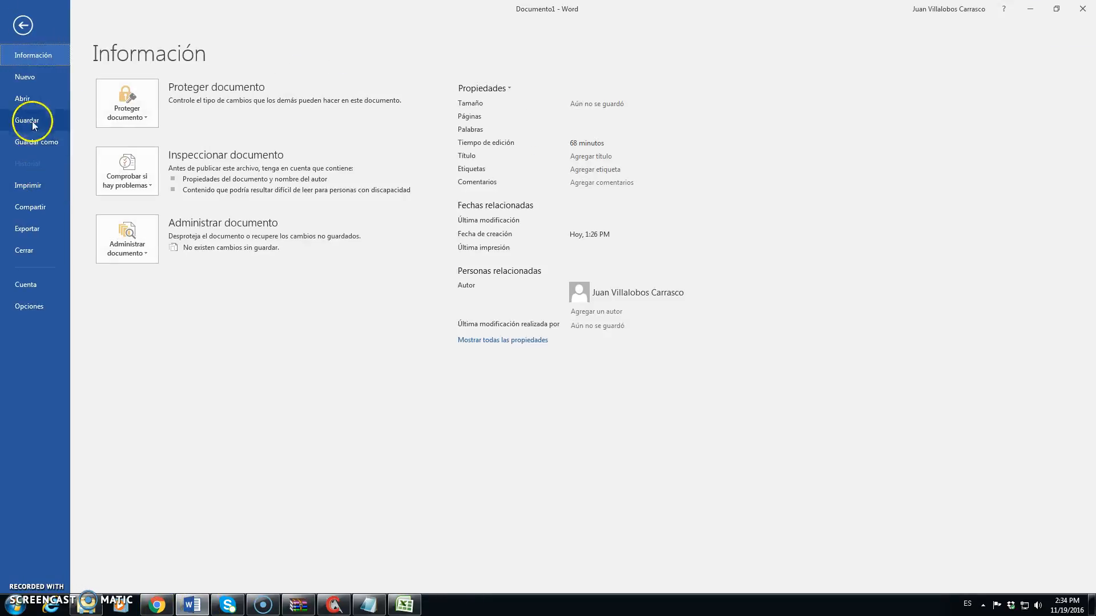
{"action": "left_click", "coordinate": [34, 81]}
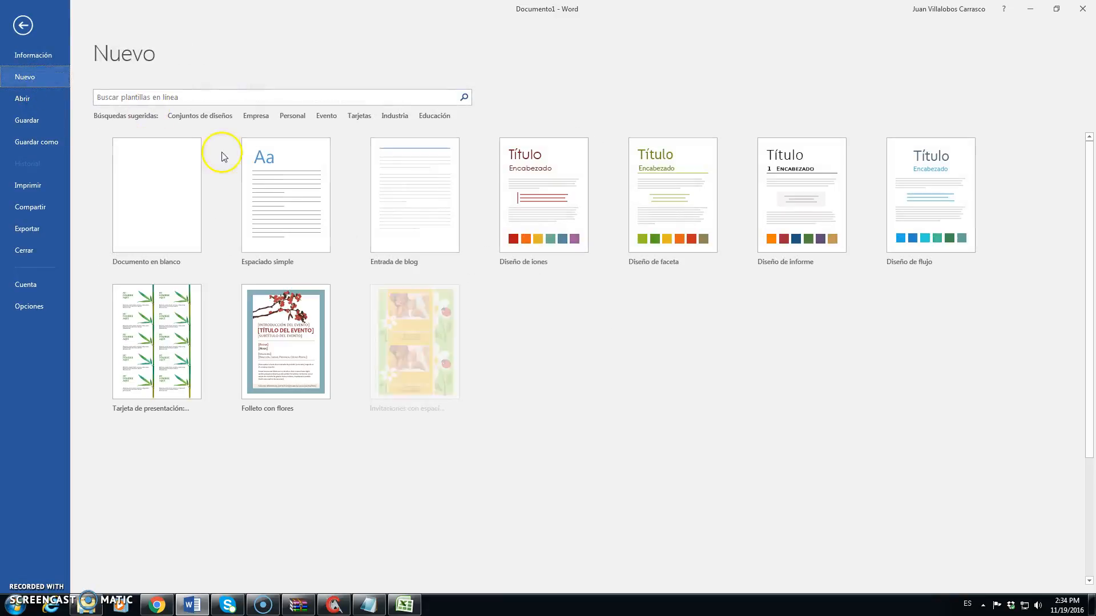
{"action": "left_click", "coordinate": [177, 192]}
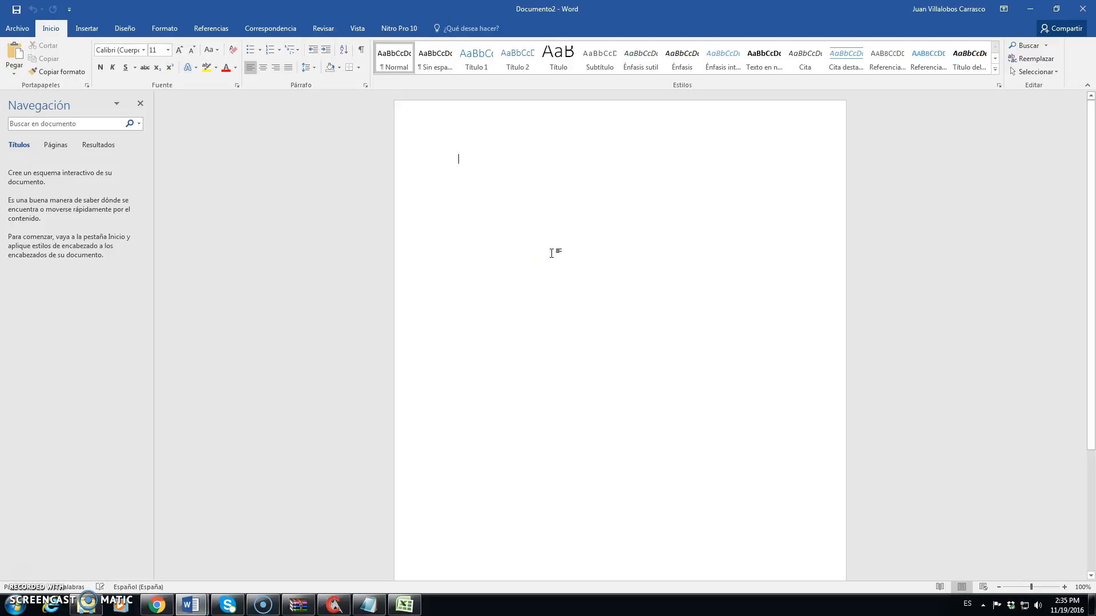
{"action": "key", "text": "ctrl+v"}
{"action": "left_click", "coordinate": [530, 171]}
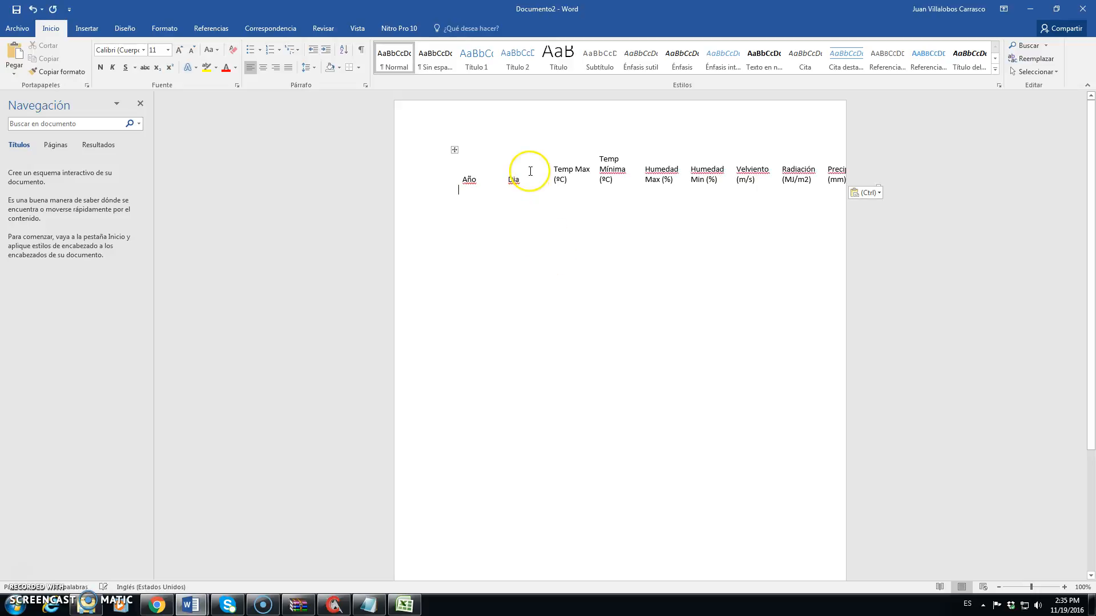
Step: Switch back to the Excel sheet and delete the header row (row 1)
{"action": "left_click", "coordinate": [405, 604]}
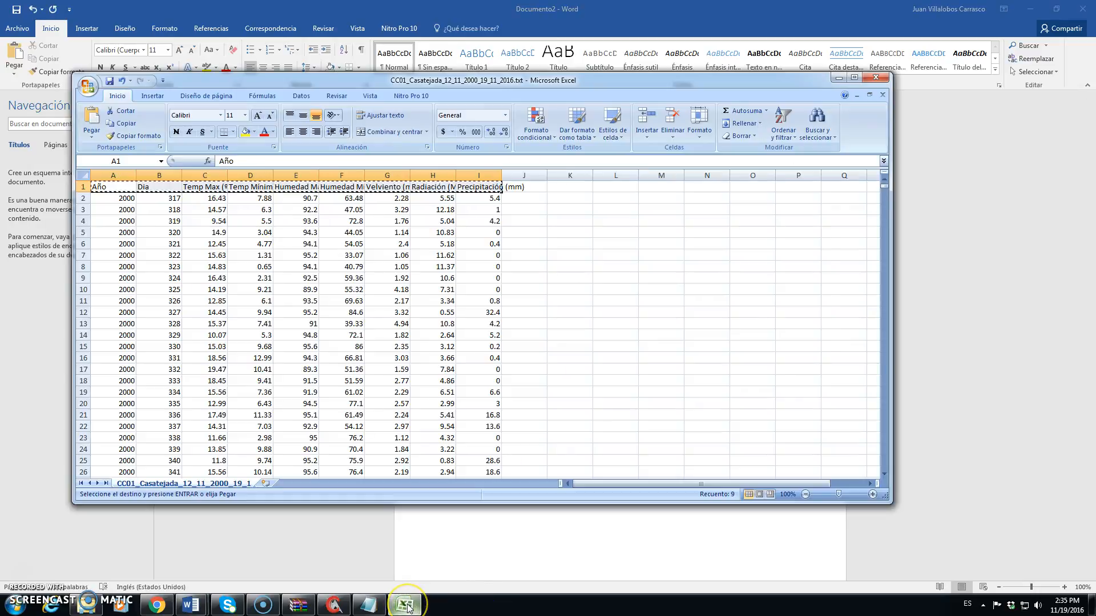
{"action": "right_click", "coordinate": [83, 187]}
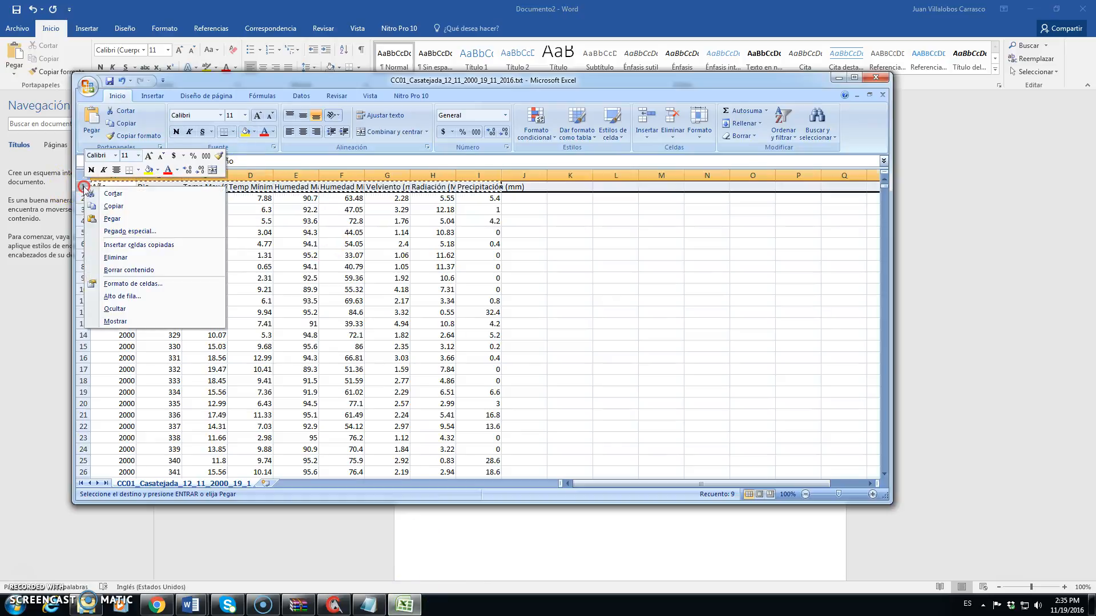
{"action": "left_click", "coordinate": [139, 256]}
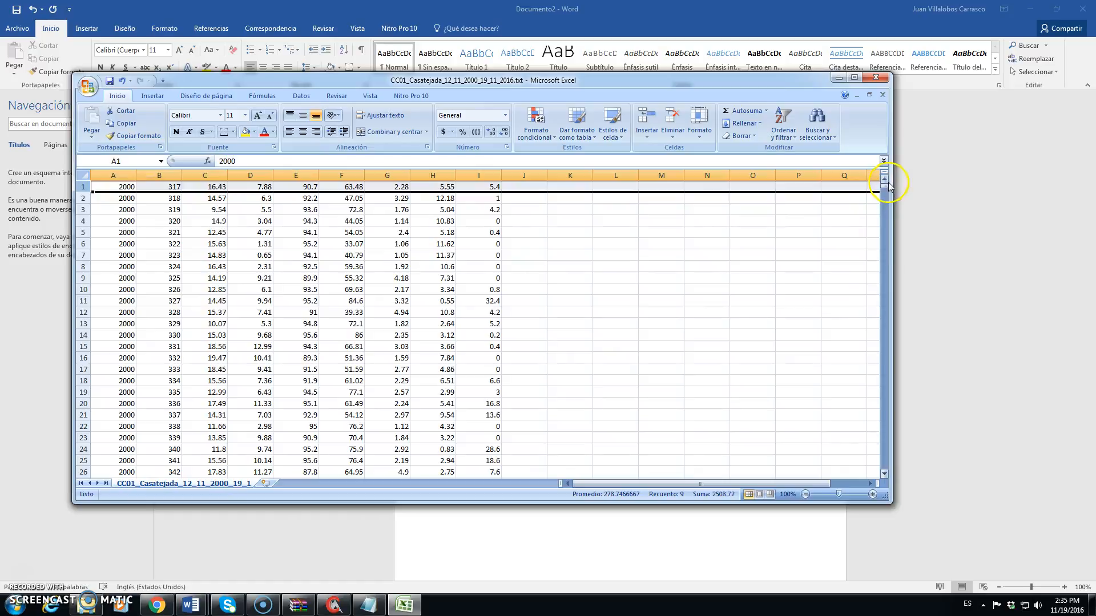
Step: Delete all rows of the incomplete year 2000, rows 1 to 50
{"action": "left_click_drag", "start_coordinate": [886, 190], "coordinate": [886, 474]}
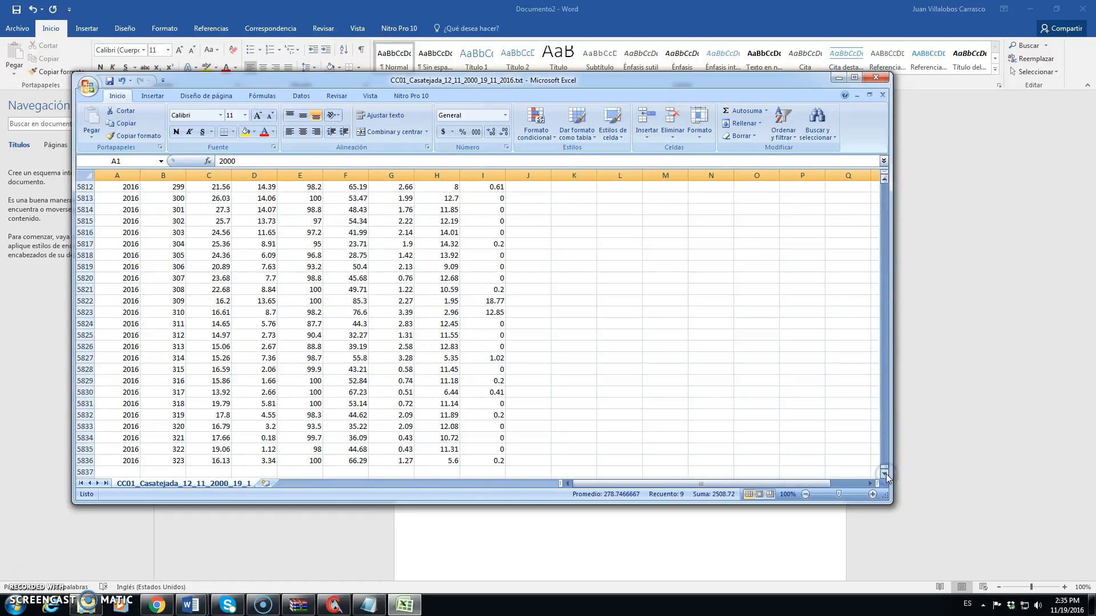
{"action": "scroll", "coordinate": [620, 468], "scroll_direction": "up", "scroll_amount": 4}
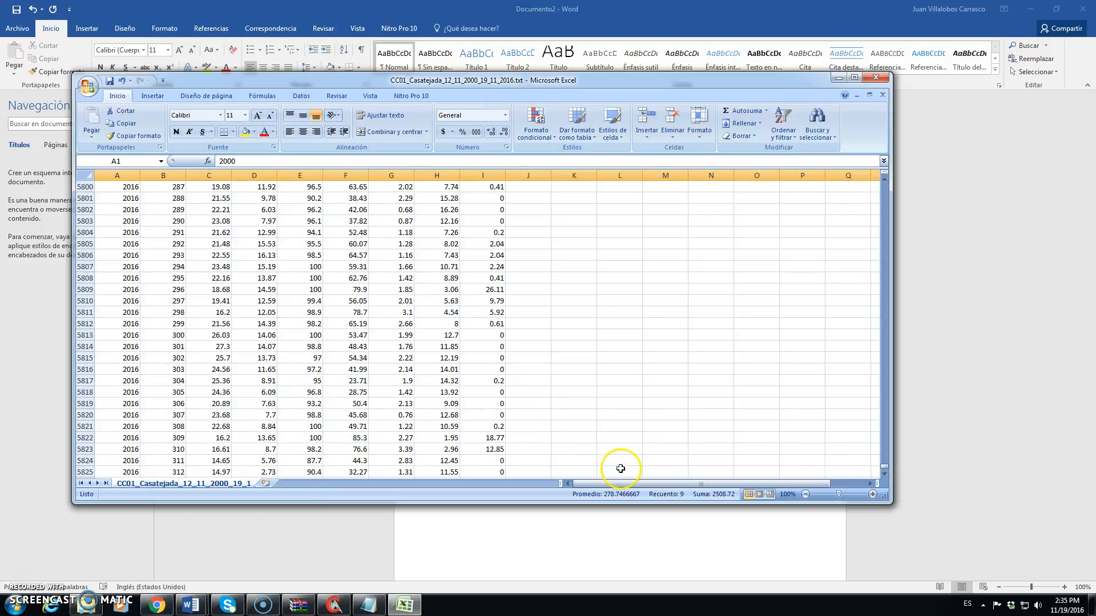
{"action": "left_click_drag", "start_coordinate": [884, 466], "coordinate": [885, 171]}
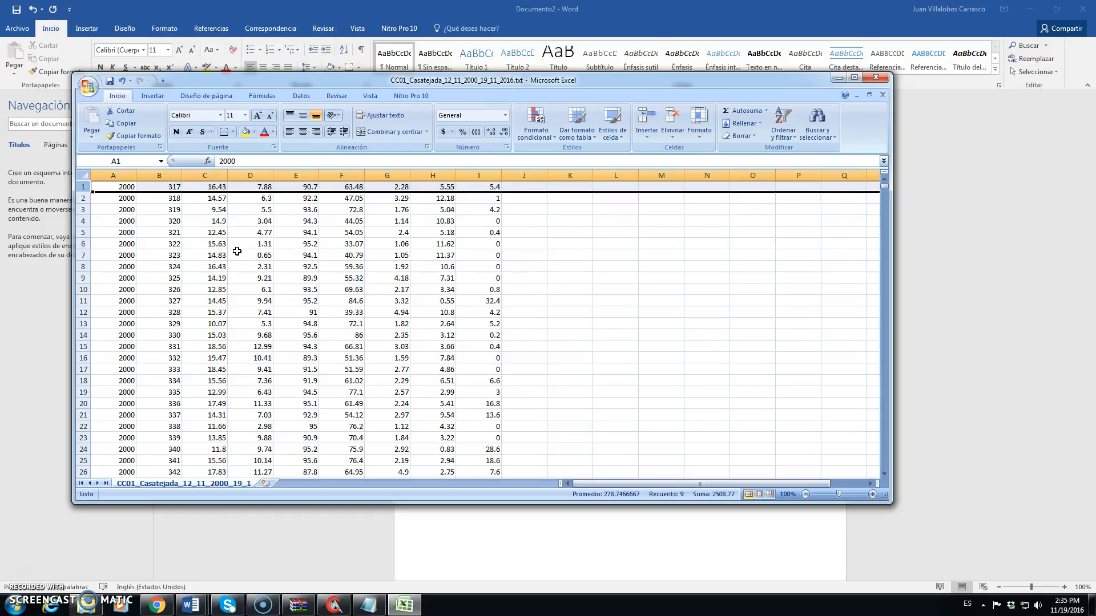
{"action": "left_click_drag", "start_coordinate": [83, 187], "coordinate": [83, 347]}
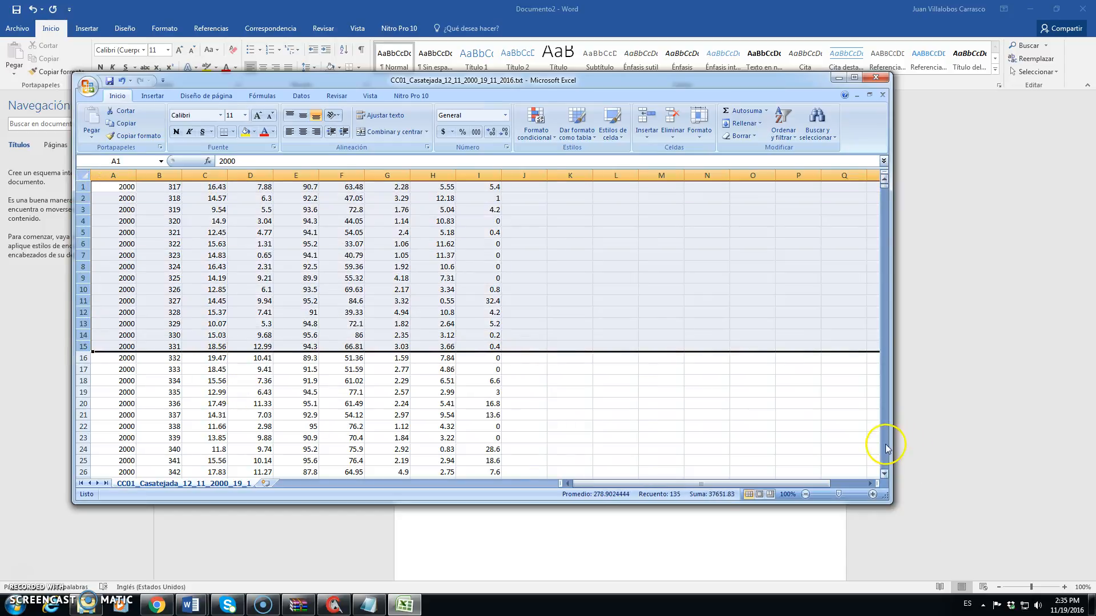
{"action": "left_click", "coordinate": [886, 448]}
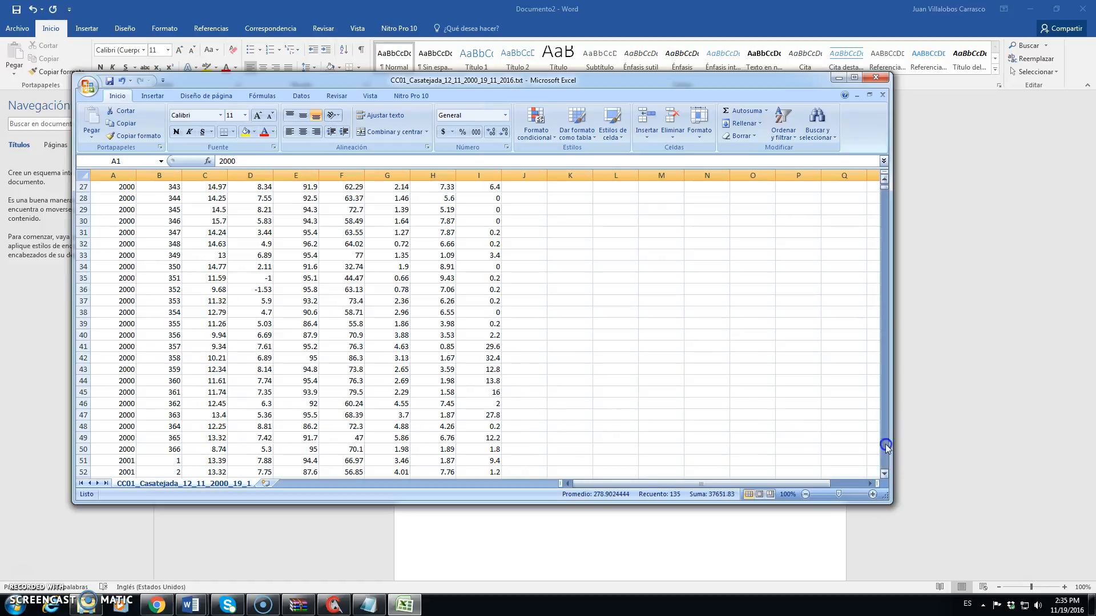
{"action": "left_click", "coordinate": [78, 450], "text": "shift"}
{"action": "right_click", "coordinate": [291, 368]}
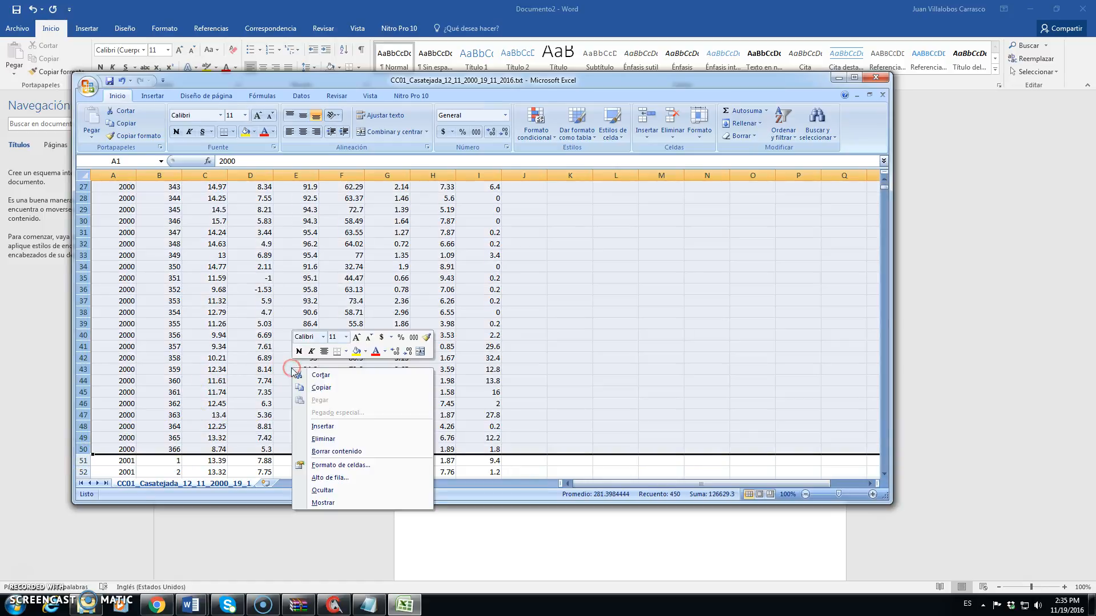
{"action": "left_click", "coordinate": [345, 439]}
Step: Delete all rows of the incomplete year 2016, rows 5464 to 5786
{"action": "left_click_drag", "start_coordinate": [886, 191], "coordinate": [885, 467]}
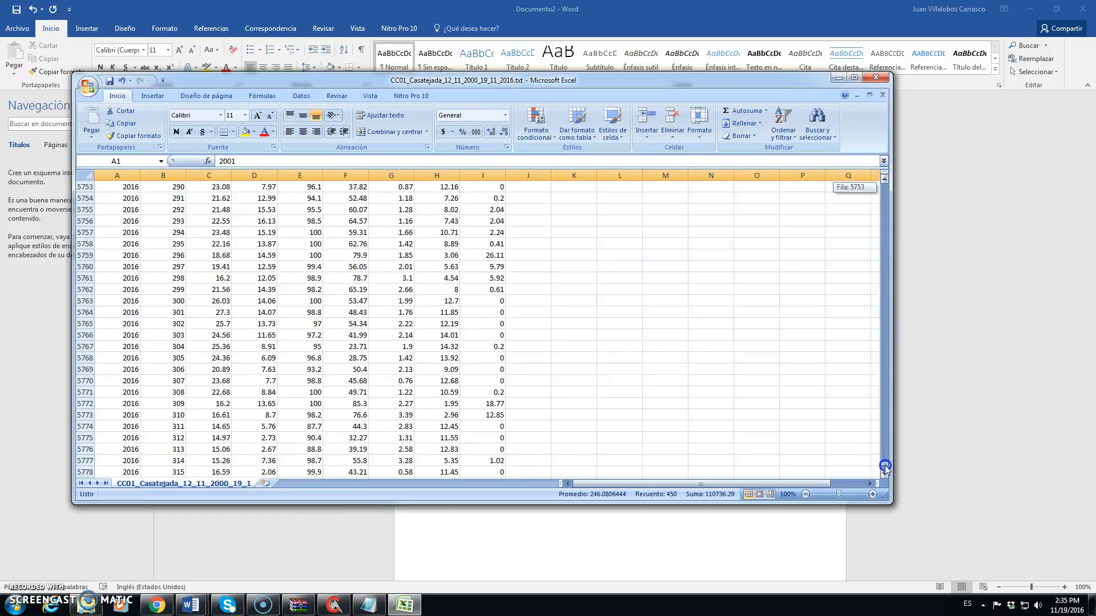
{"action": "left_click", "coordinate": [883, 293]}
{"action": "left_click", "coordinate": [885, 289]}
{"action": "left_click", "coordinate": [886, 289]}
{"action": "left_click", "coordinate": [886, 289]}
{"action": "left_click", "coordinate": [885, 289]}
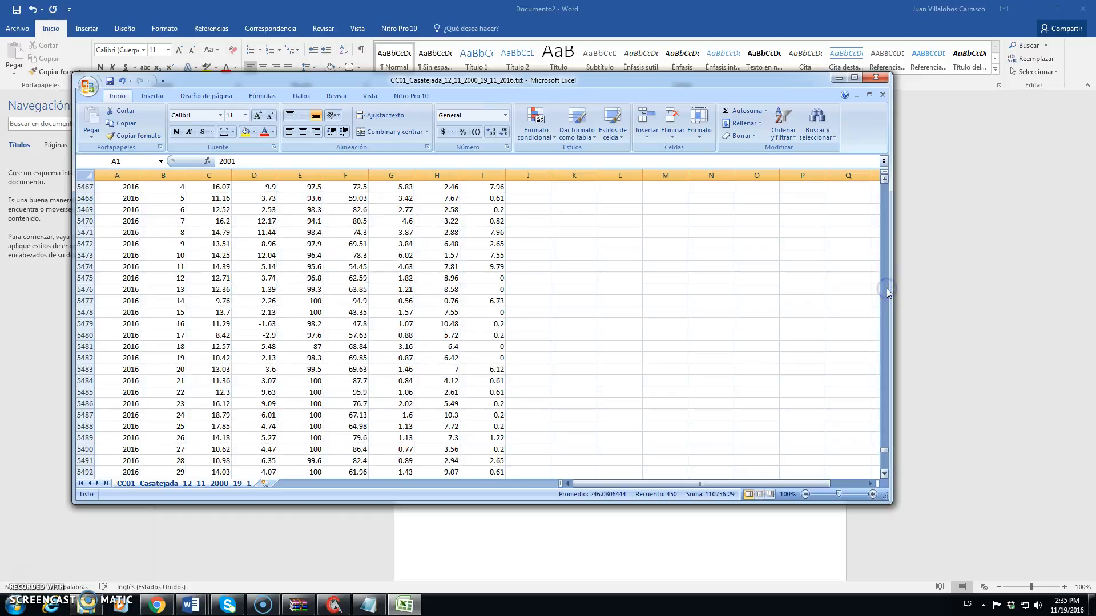
{"action": "scroll", "coordinate": [886, 288], "scroll_direction": "up", "scroll_amount": 4}
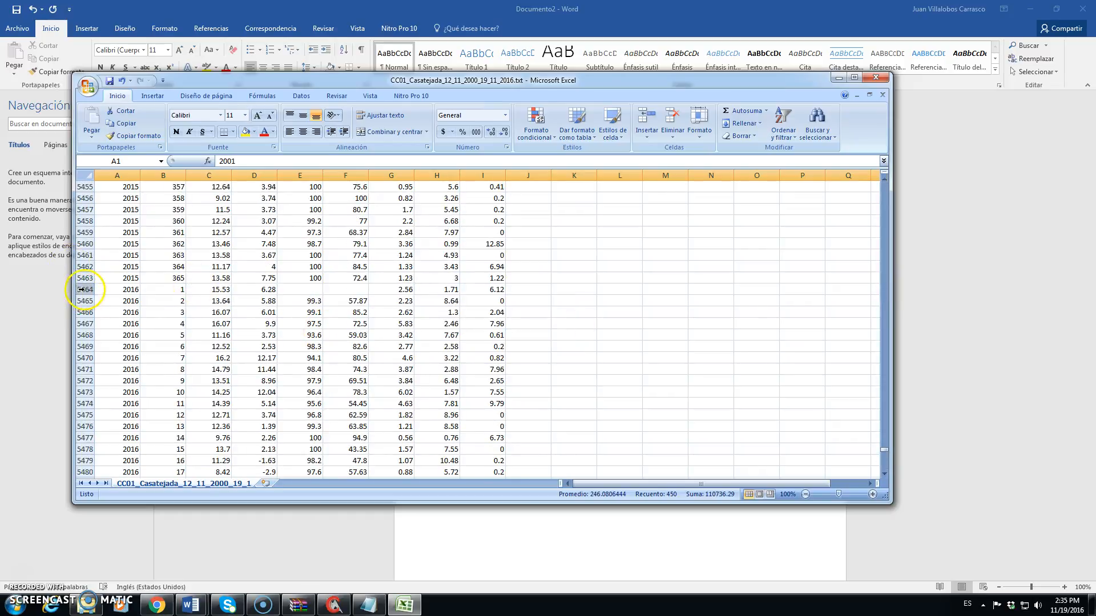
{"action": "left_click_drag", "start_coordinate": [81, 290], "coordinate": [84, 403]}
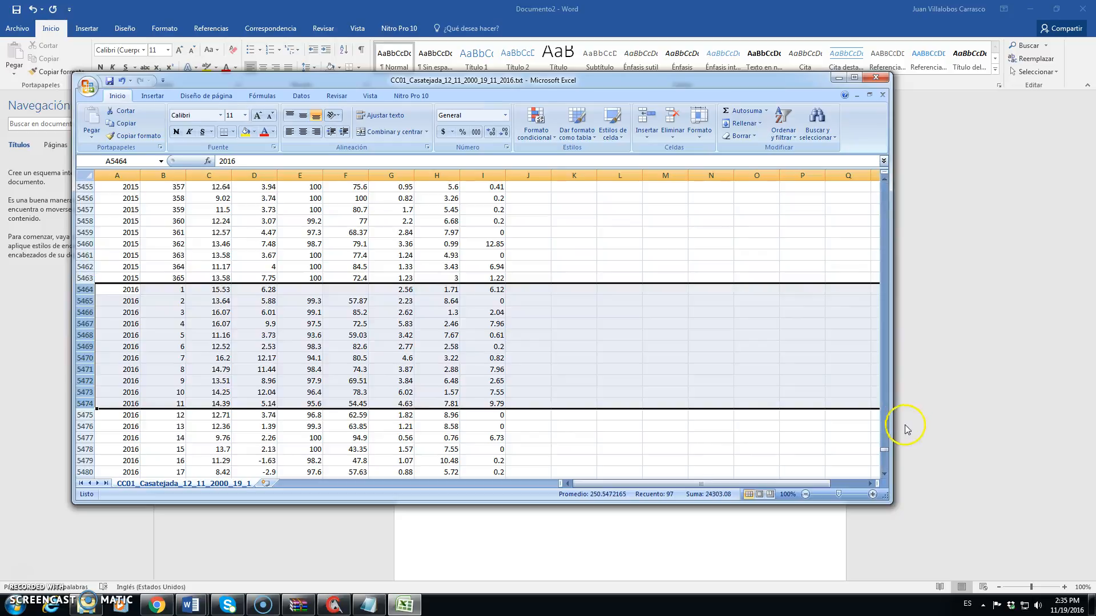
{"action": "left_click_drag", "start_coordinate": [884, 449], "coordinate": [888, 457]}
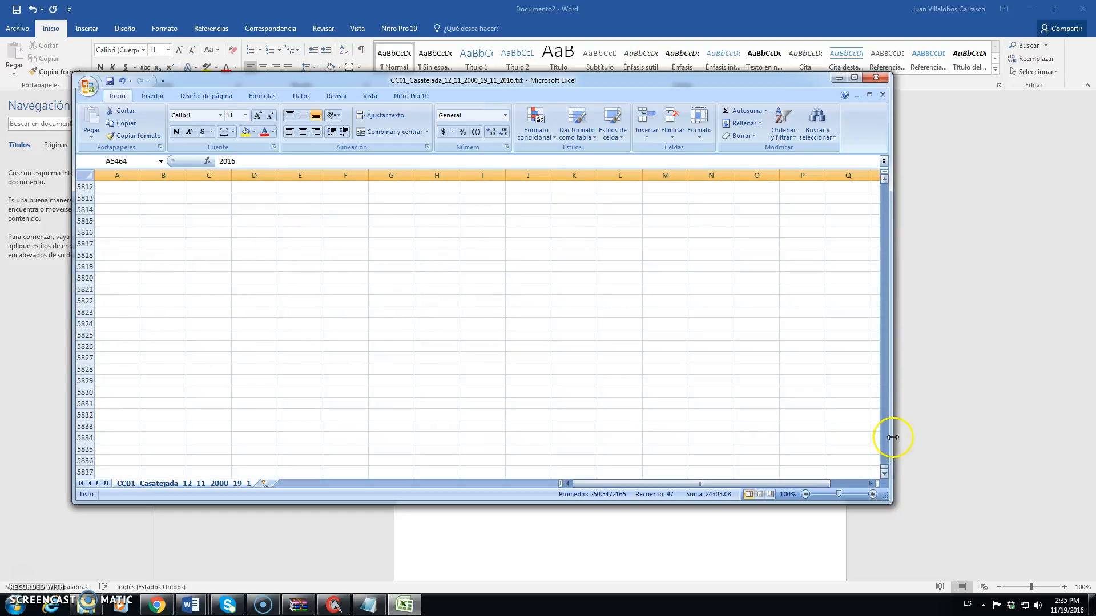
{"action": "left_click", "coordinate": [883, 420]}
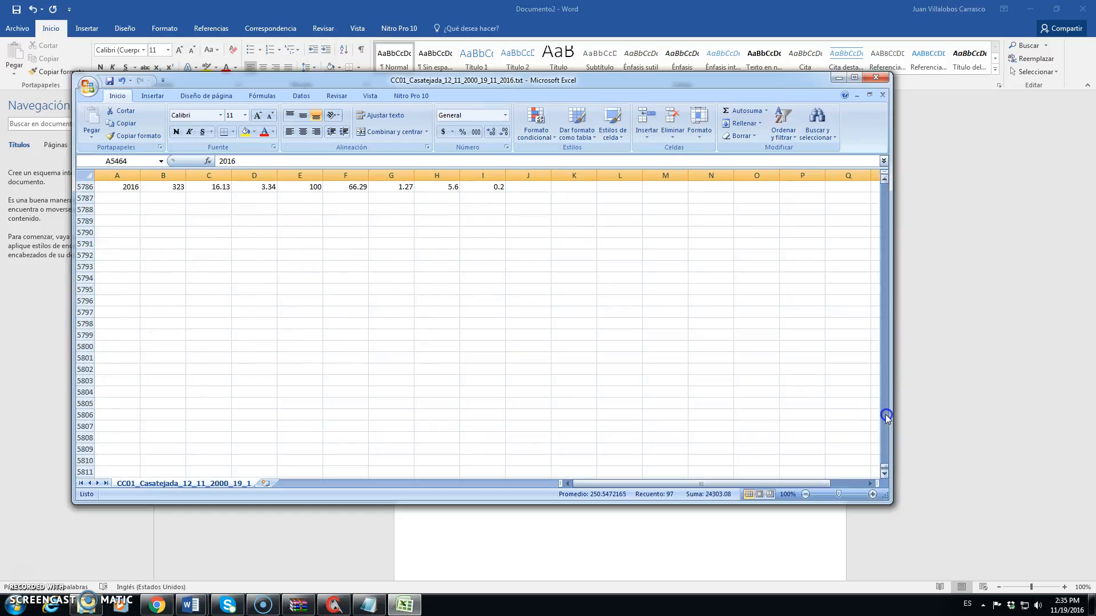
{"action": "left_click", "coordinate": [87, 187], "text": "shift"}
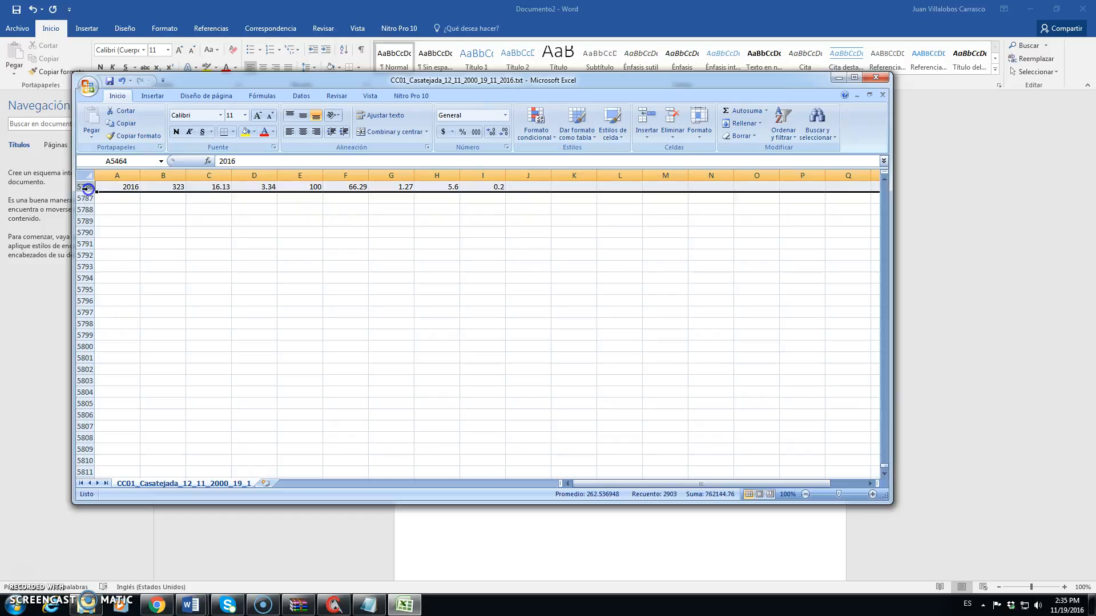
{"action": "right_click", "coordinate": [166, 187]}
{"action": "left_click", "coordinate": [234, 258]}
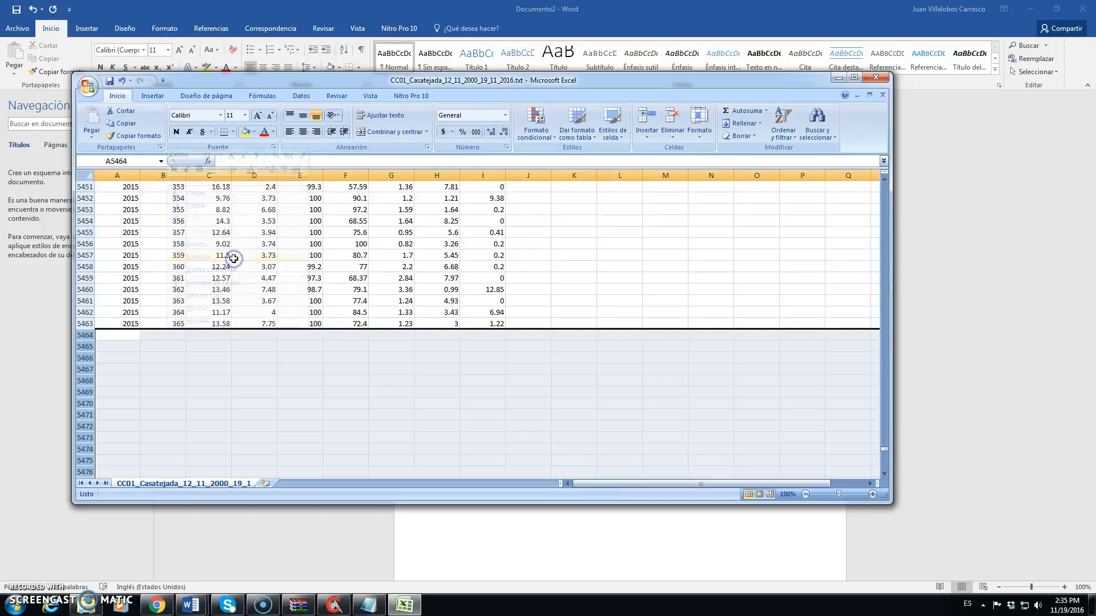
{"action": "left_click_drag", "start_coordinate": [883, 453], "coordinate": [883, 184]}
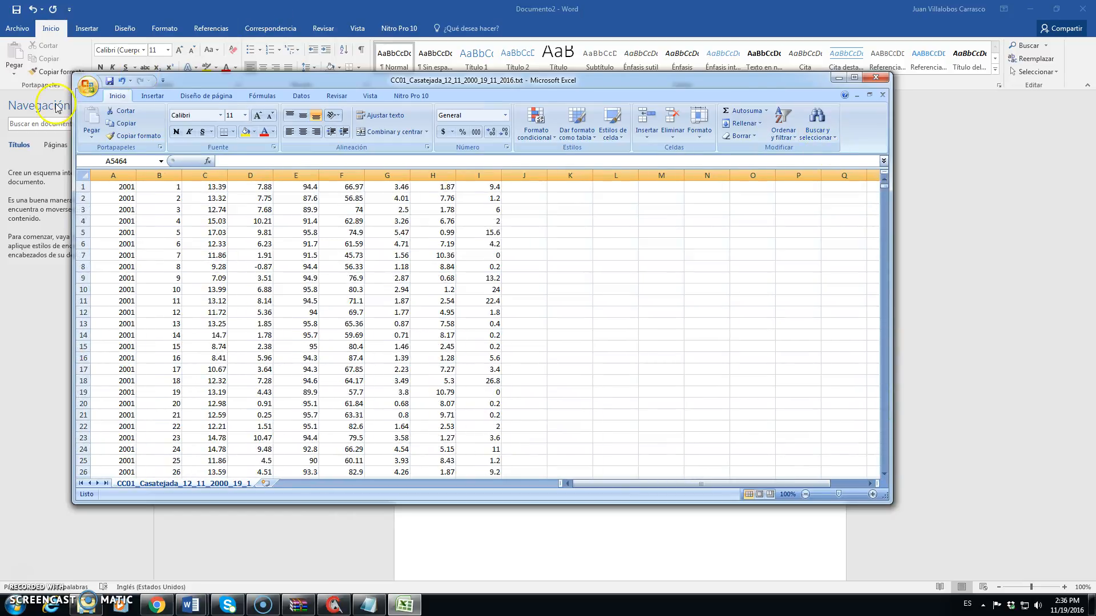
Step: Start saving the sheet as a new file and shorten the file name to Casatejada.txt
{"action": "left_click", "coordinate": [88, 87]}
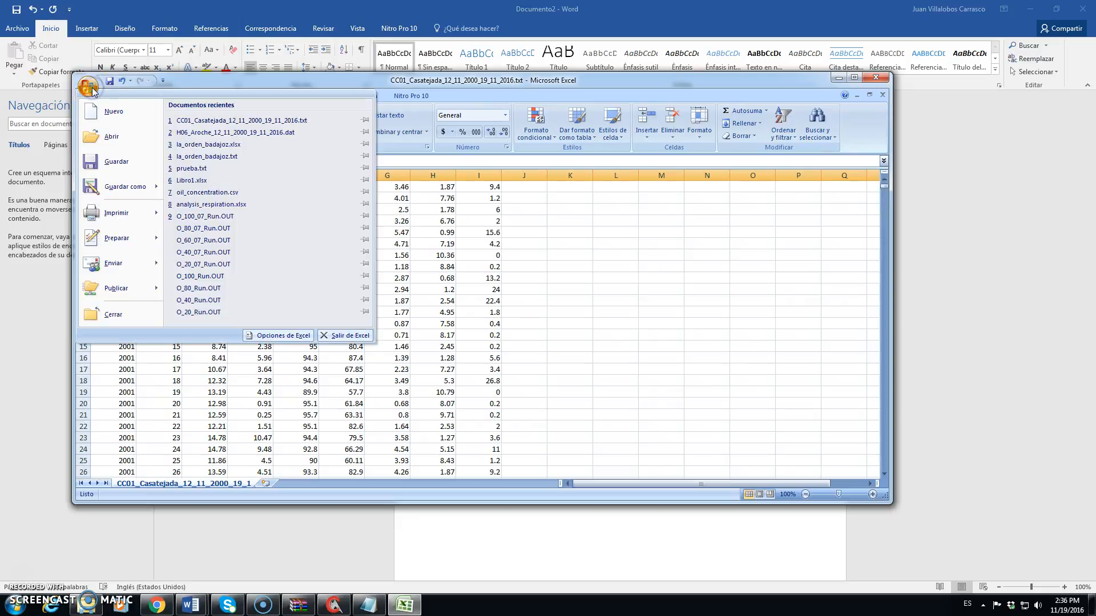
{"action": "left_click", "coordinate": [118, 189]}
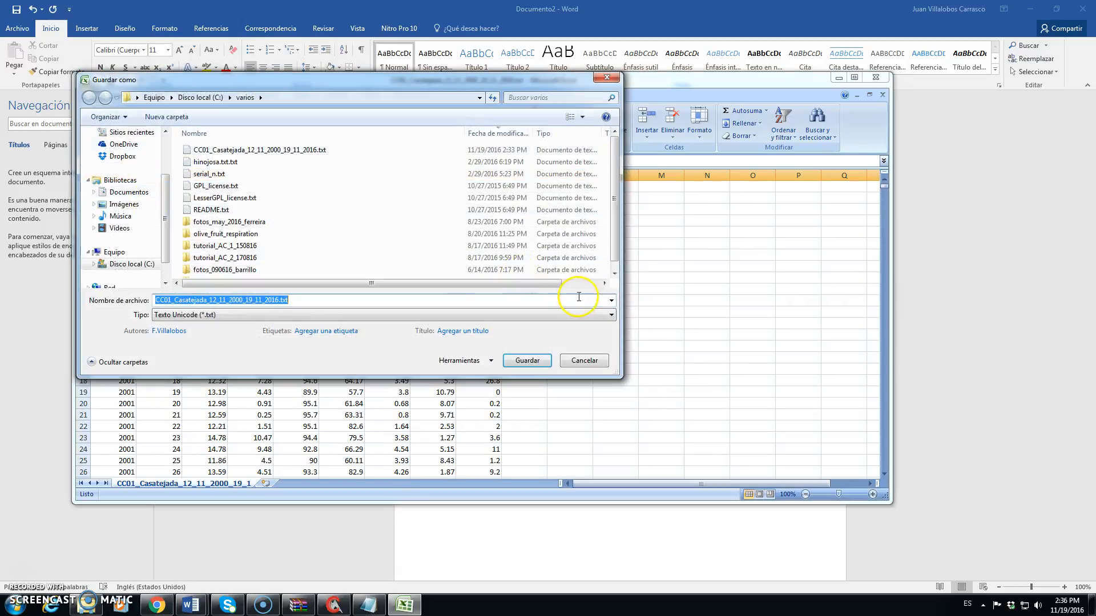
{"action": "left_click", "coordinate": [336, 299]}
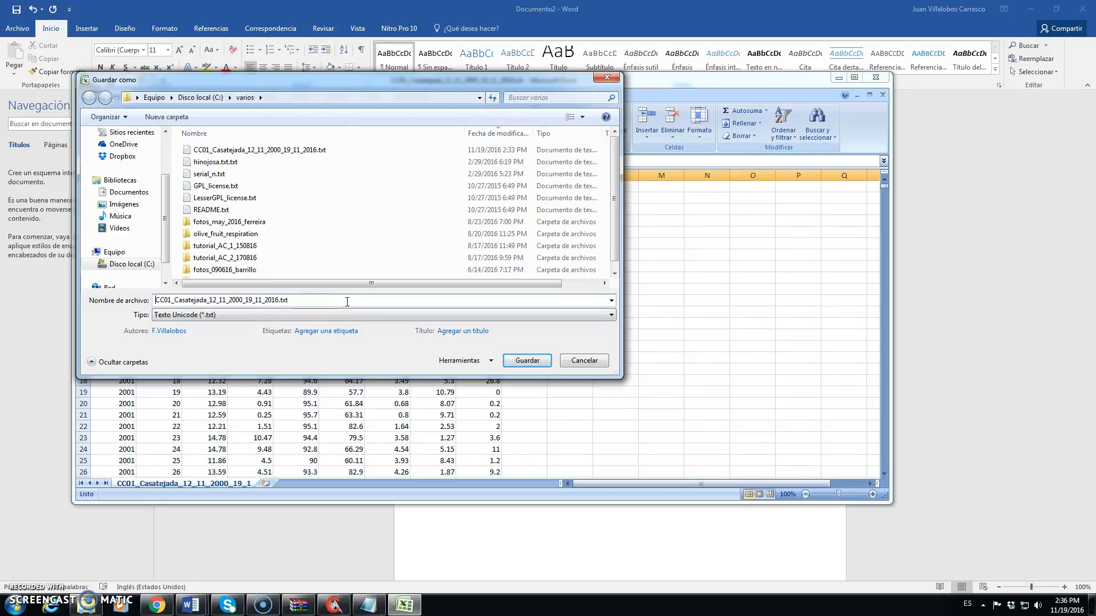
{"action": "key", "text": "Home"}
{"action": "key", "text": "Delete"}
{"action": "key", "text": "Delete"}
{"action": "key", "text": "Delete"}
{"action": "key", "text": "Delete"}
{"action": "key", "text": "Delete"}
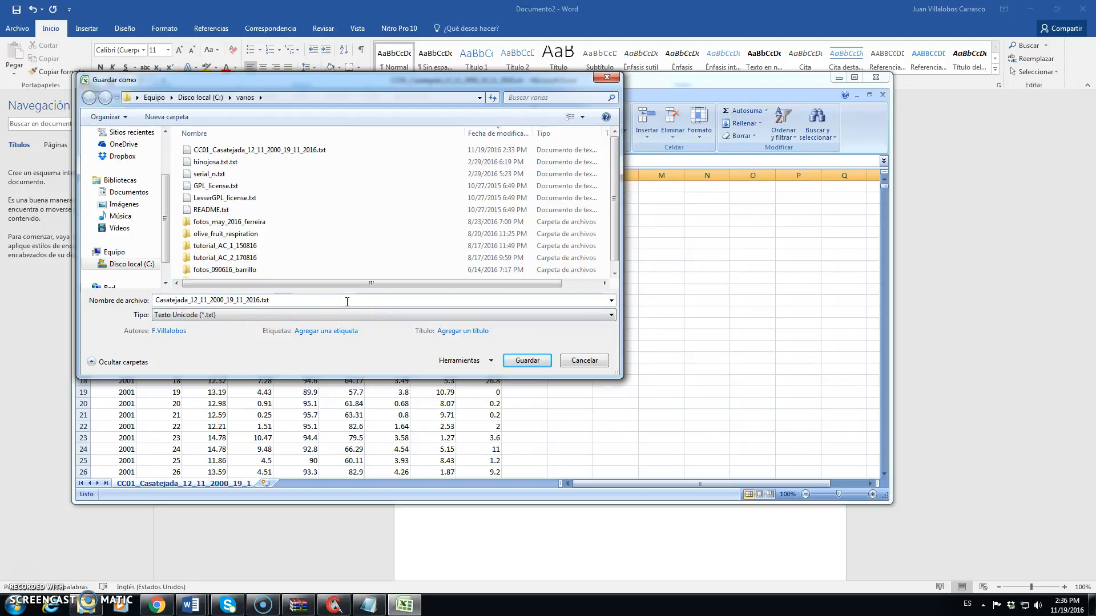
{"action": "key", "text": "Delete"}
{"action": "key", "text": "Delete"}
{"action": "key", "text": "Delete"}
{"action": "key", "text": "Delete"}
{"action": "key", "text": "Delete"}
{"action": "key", "text": "Delete"}
{"action": "key", "text": "Delete"}
{"action": "key", "text": "Delete"}
{"action": "key", "text": "Delete"}
{"action": "key", "text": "Delete"}
{"action": "key", "text": "Delete"}
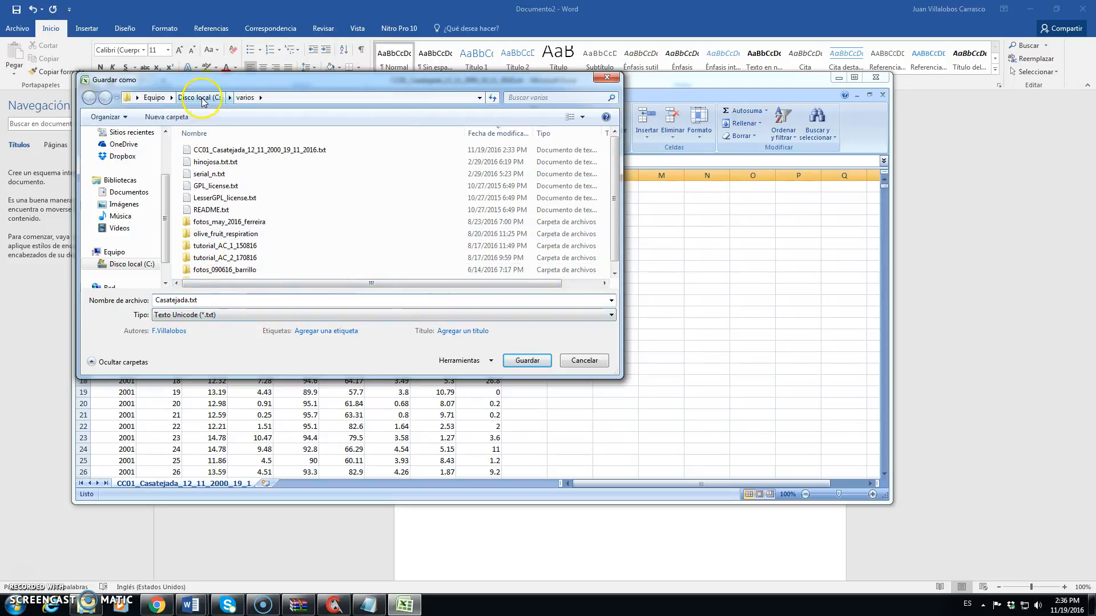
Step: Set the file type to Texto (delimitado por tabulaciones) (*.txt) and choose the FAO\IMPORT folder on Disco local (C:) as destination
{"action": "left_click", "coordinate": [216, 315]}
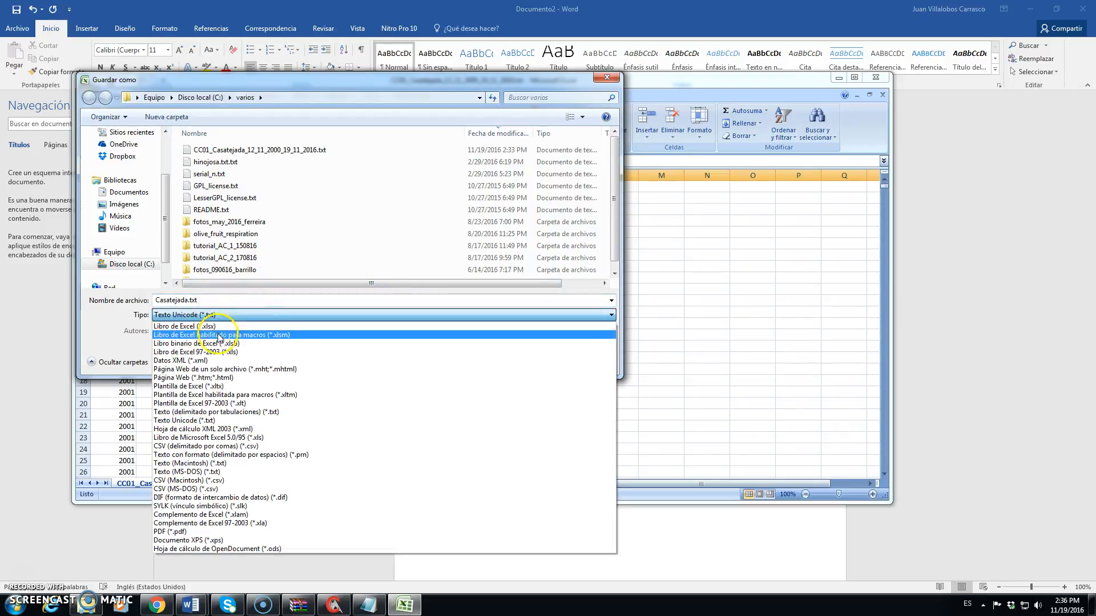
{"action": "left_click", "coordinate": [228, 411]}
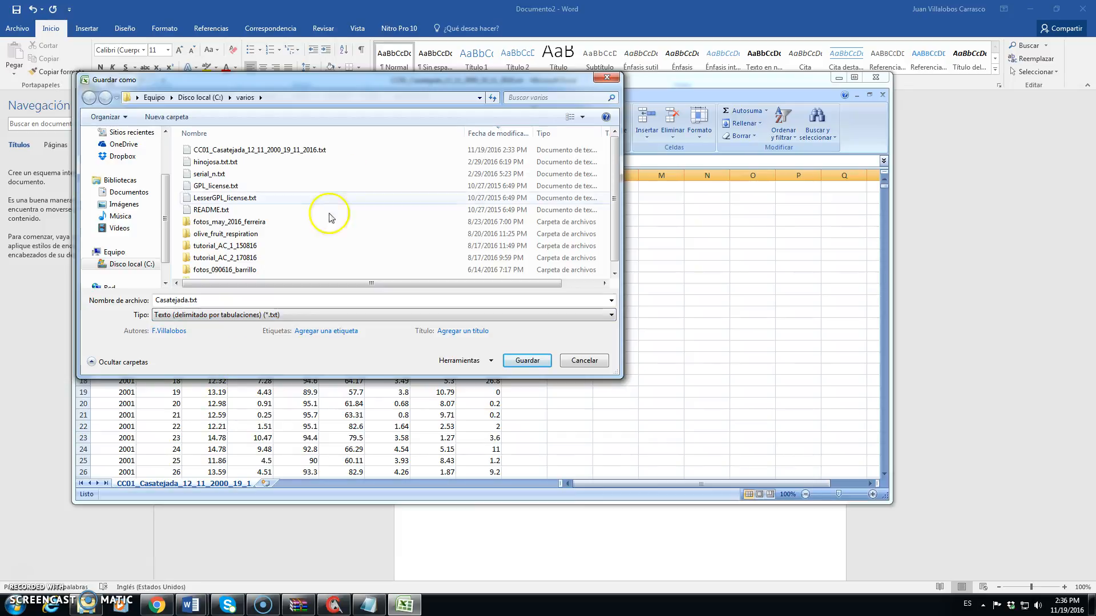
{"action": "left_click", "coordinate": [208, 97]}
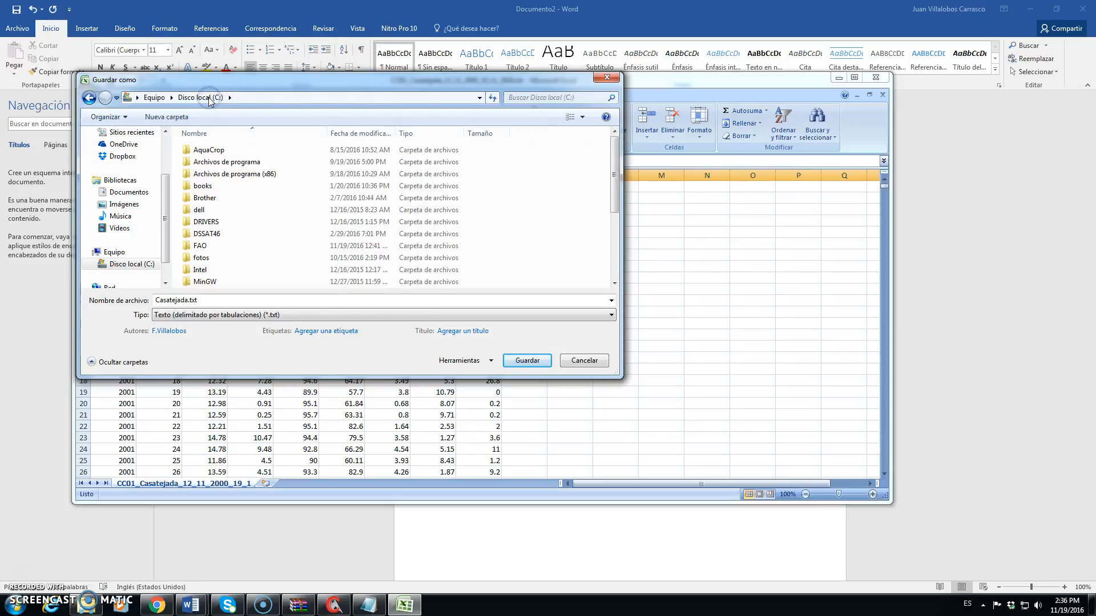
{"action": "double_click", "coordinate": [217, 246]}
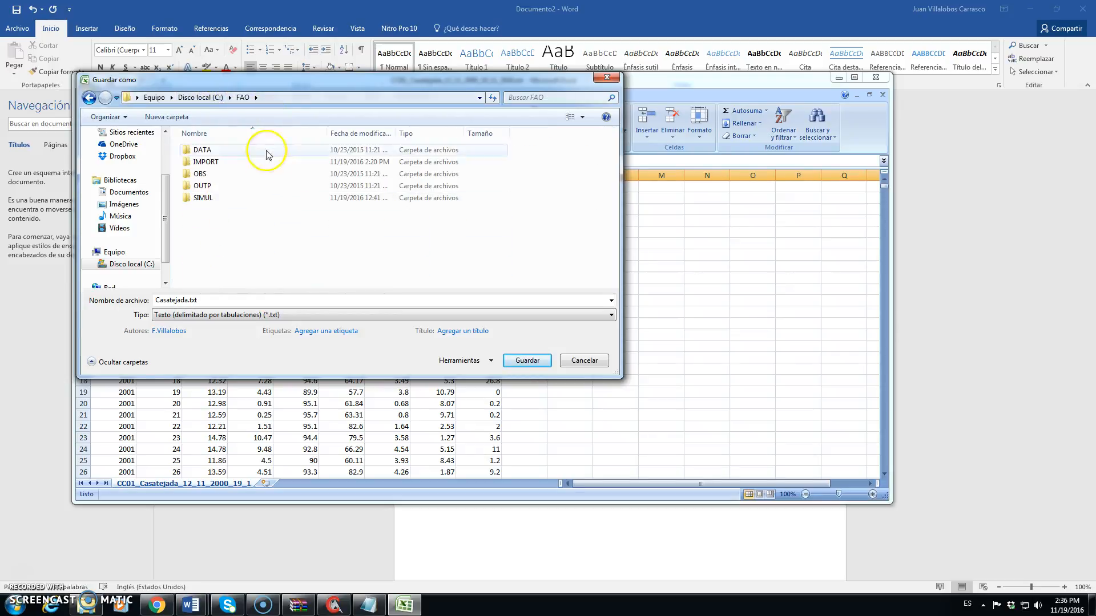
{"action": "left_click", "coordinate": [251, 271]}
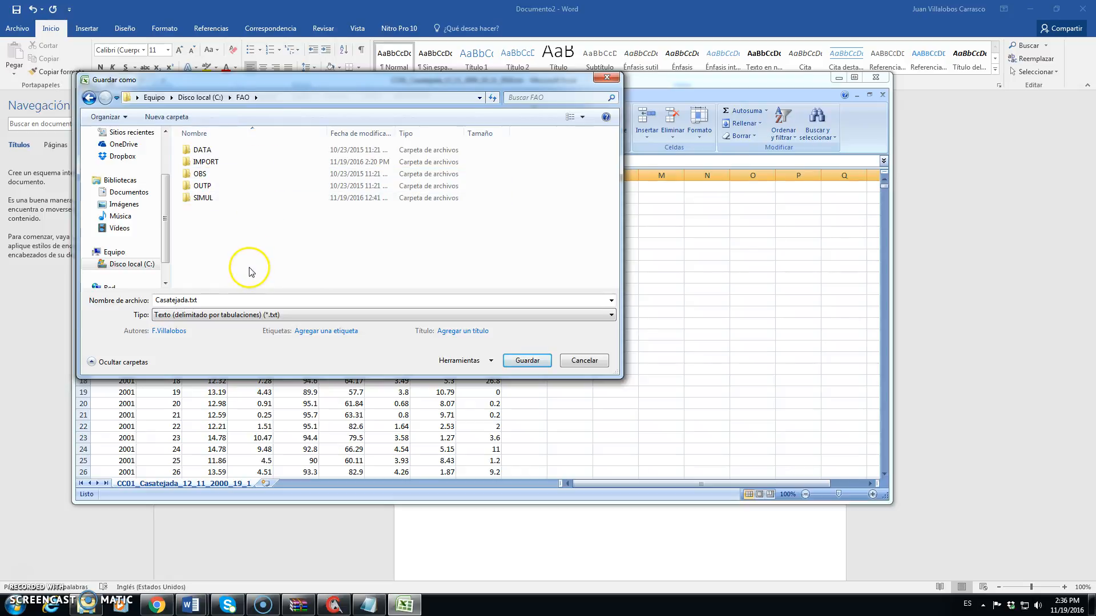
{"action": "double_click", "coordinate": [213, 162]}
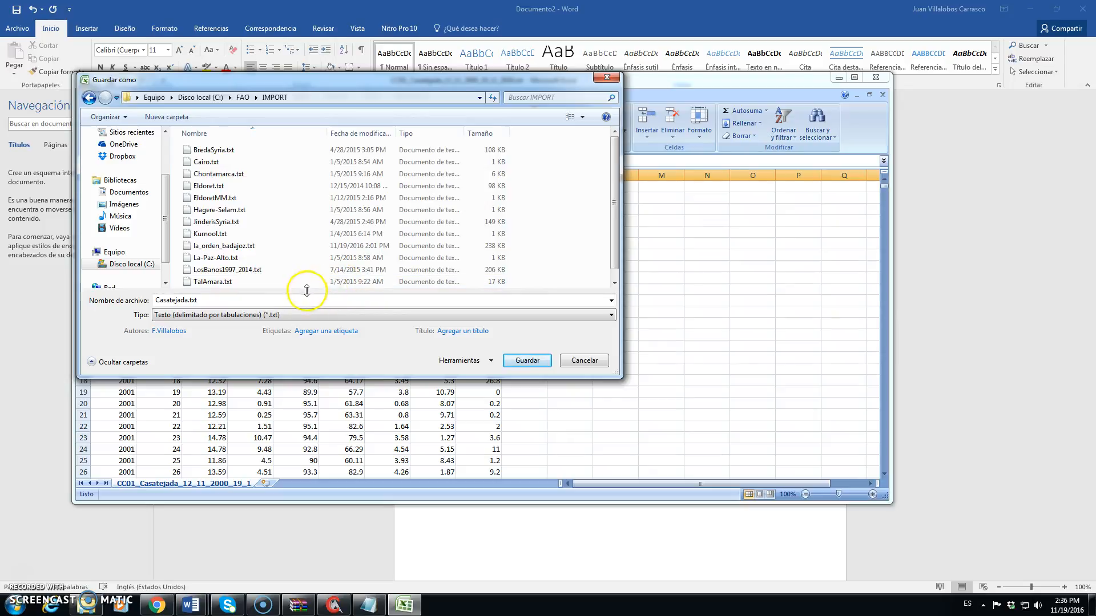
Step: Save Casatejada.txt in the IMPORT folder, accept the loss of incompatible features, and close the workbook without saving again
{"action": "left_click", "coordinate": [527, 361]}
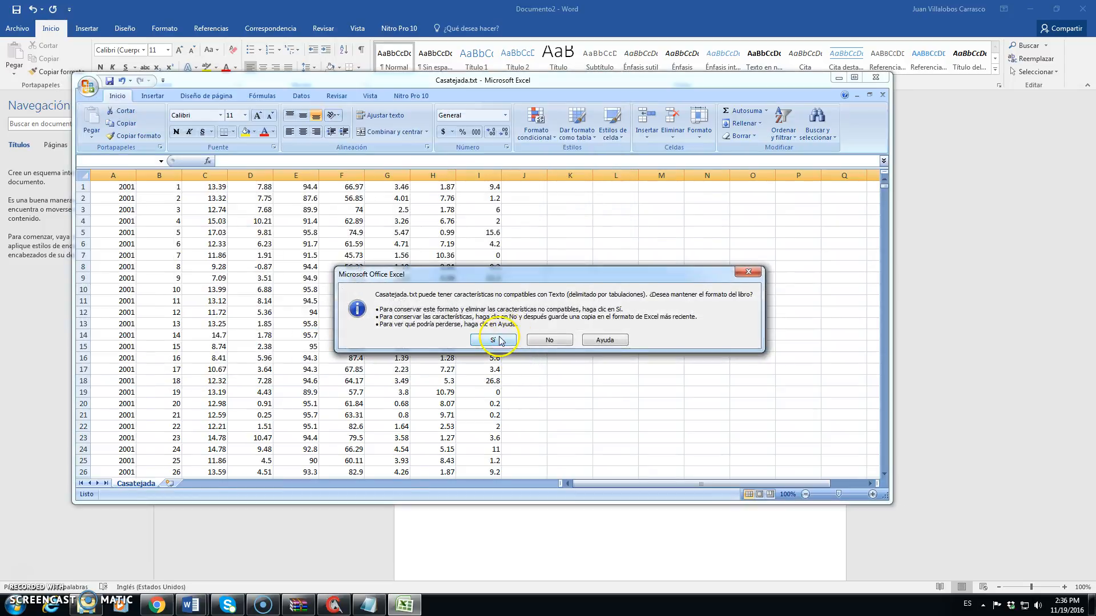
{"action": "left_click", "coordinate": [494, 341]}
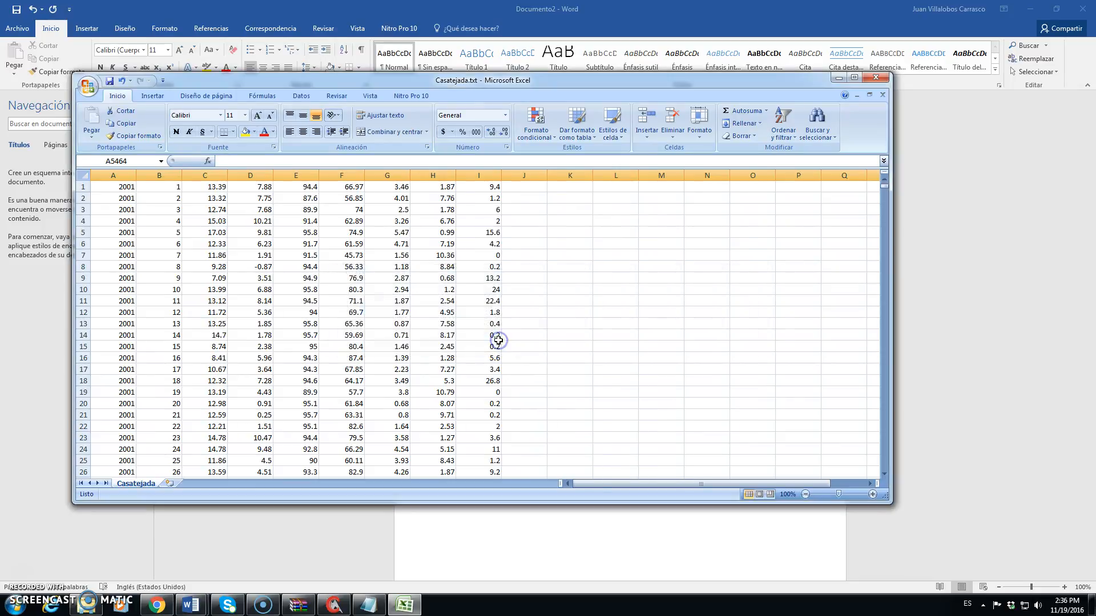
{"action": "left_click", "coordinate": [877, 82]}
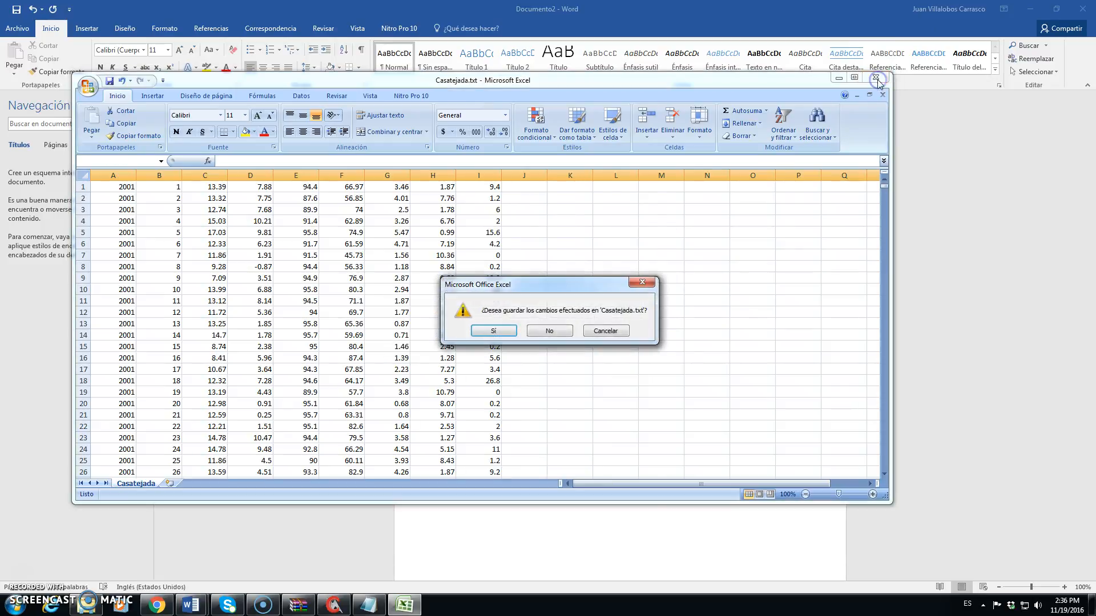
{"action": "left_click", "coordinate": [540, 331]}
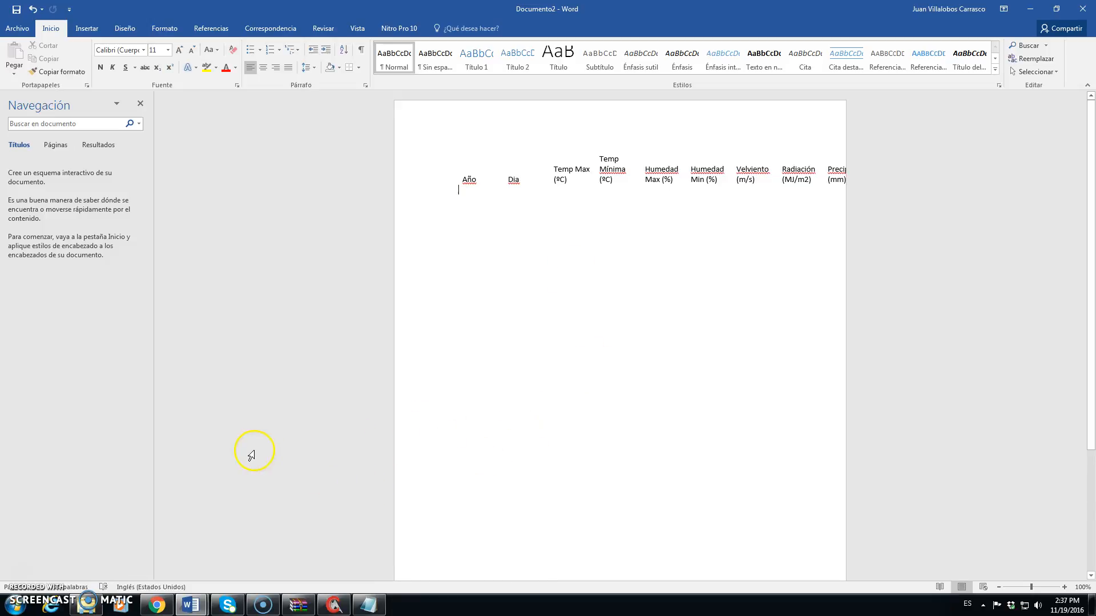
Step: Start Microsoft Office Excel 2007 again, minimize the Word document and bring the blank workbook to the front
{"action": "mouse_move", "coordinate": [95, 606]}
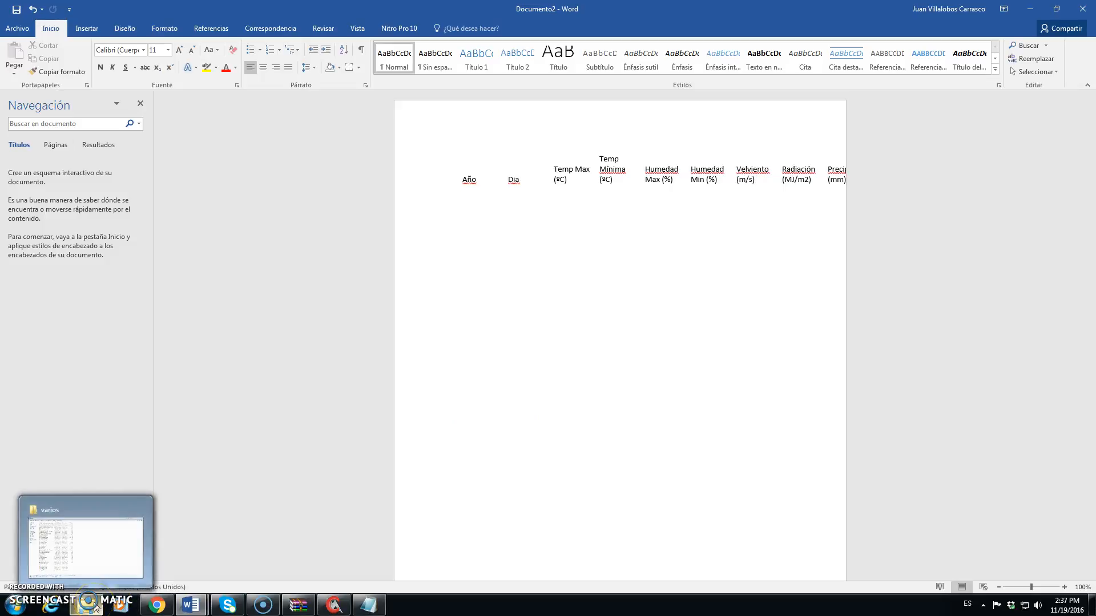
{"action": "mouse_move", "coordinate": [97, 533]}
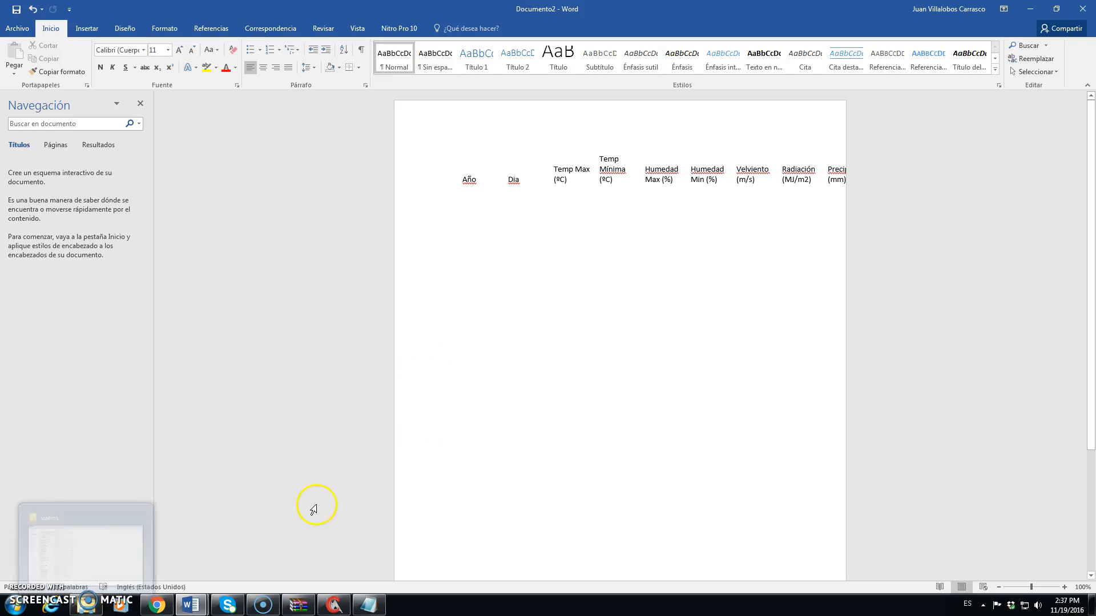
{"action": "left_click", "coordinate": [20, 605]}
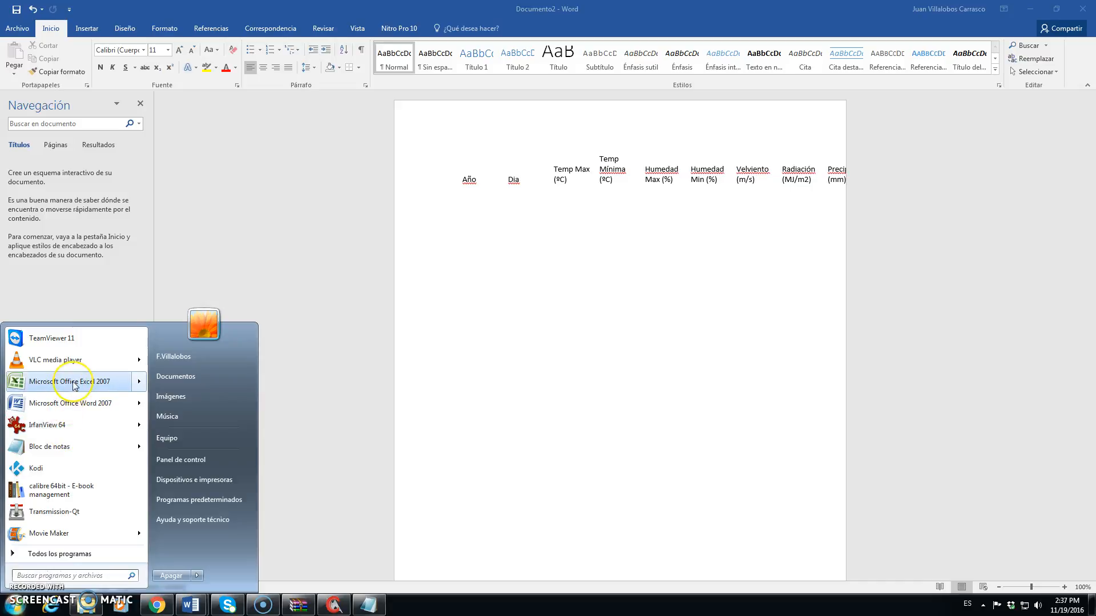
{"action": "mouse_move", "coordinate": [74, 385]}
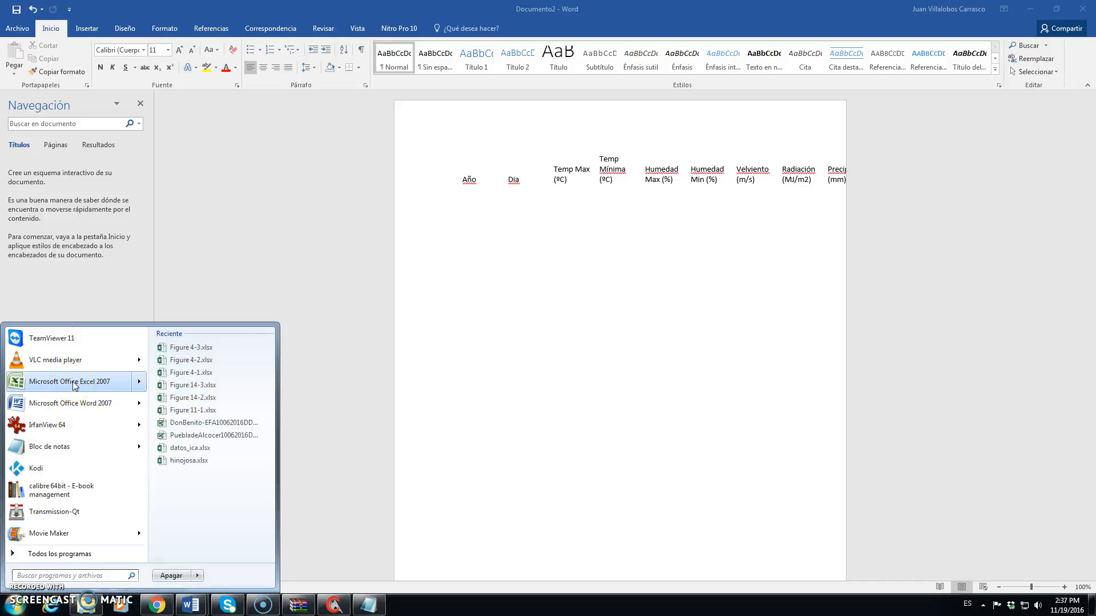
{"action": "left_click", "coordinate": [74, 386]}
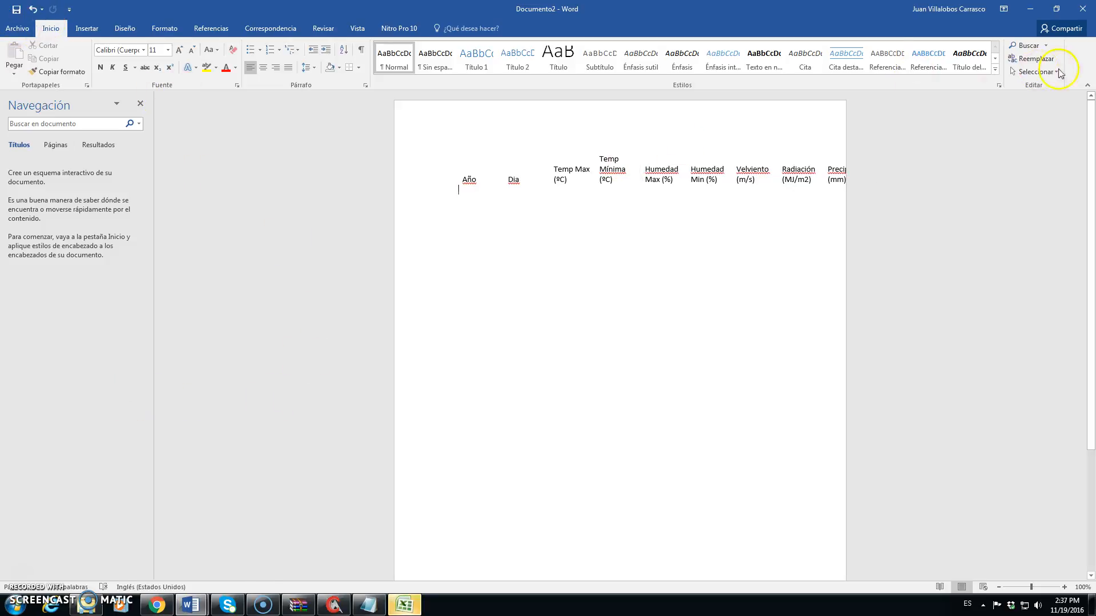
{"action": "left_click", "coordinate": [1025, 10]}
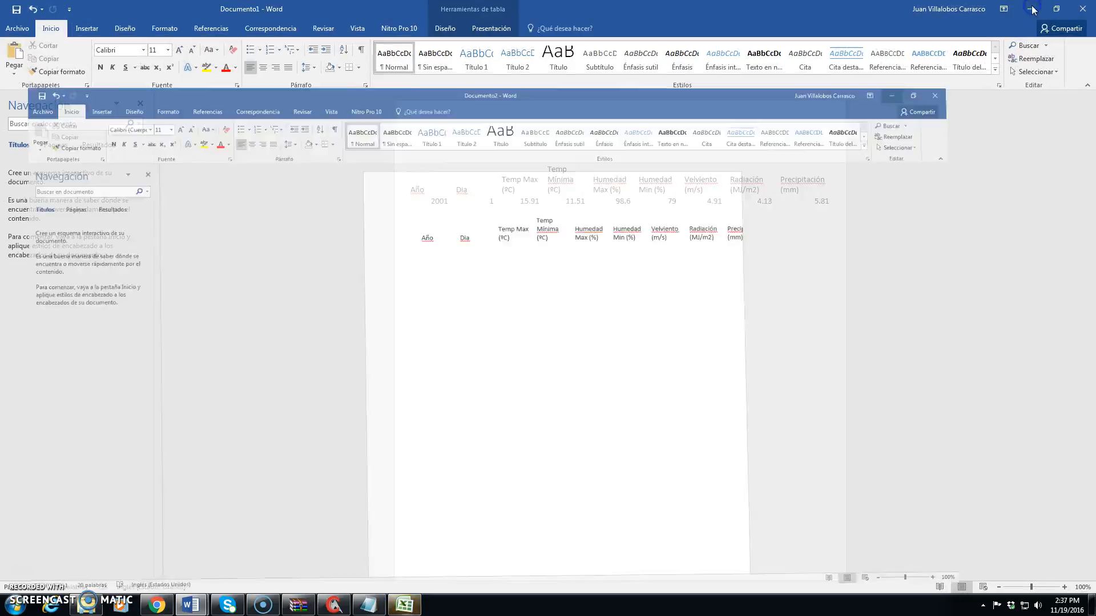
{"action": "left_click", "coordinate": [411, 607]}
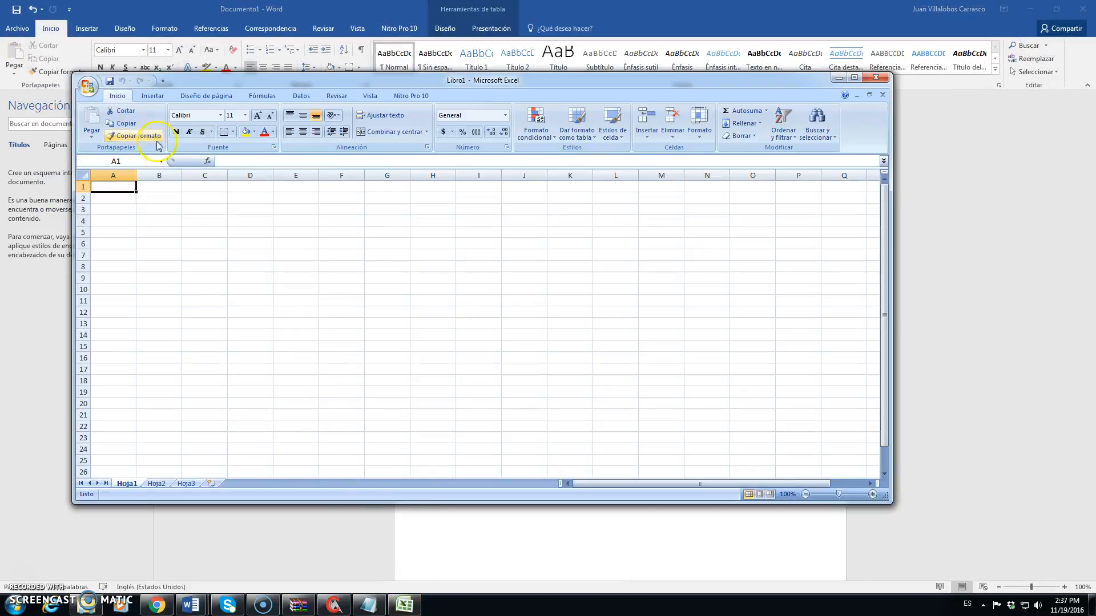
Step: Open C:\FAO\IMPORT\Casatejada.txt as delimited text with tab separators and General format for the columns
{"action": "left_click", "coordinate": [85, 88]}
{"action": "left_click", "coordinate": [215, 125]}
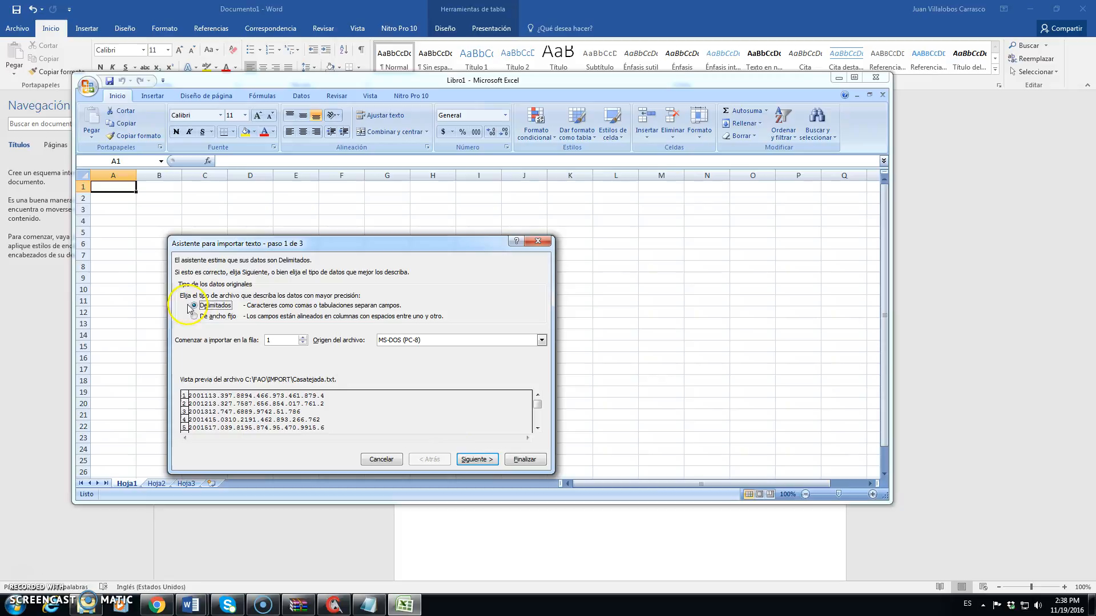
{"action": "left_click", "coordinate": [485, 464]}
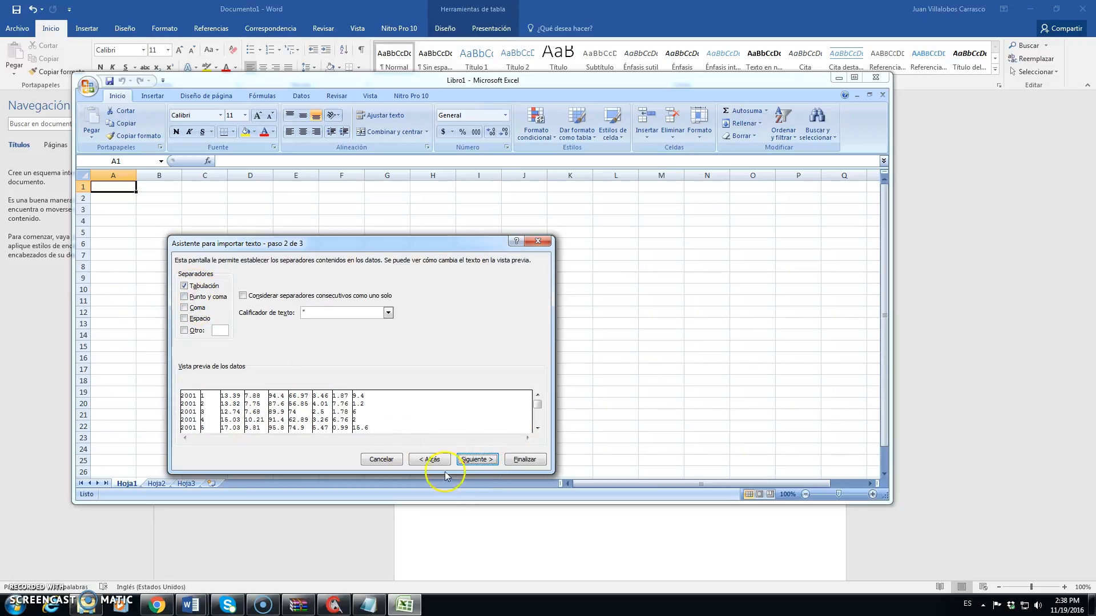
{"action": "left_click", "coordinate": [479, 460]}
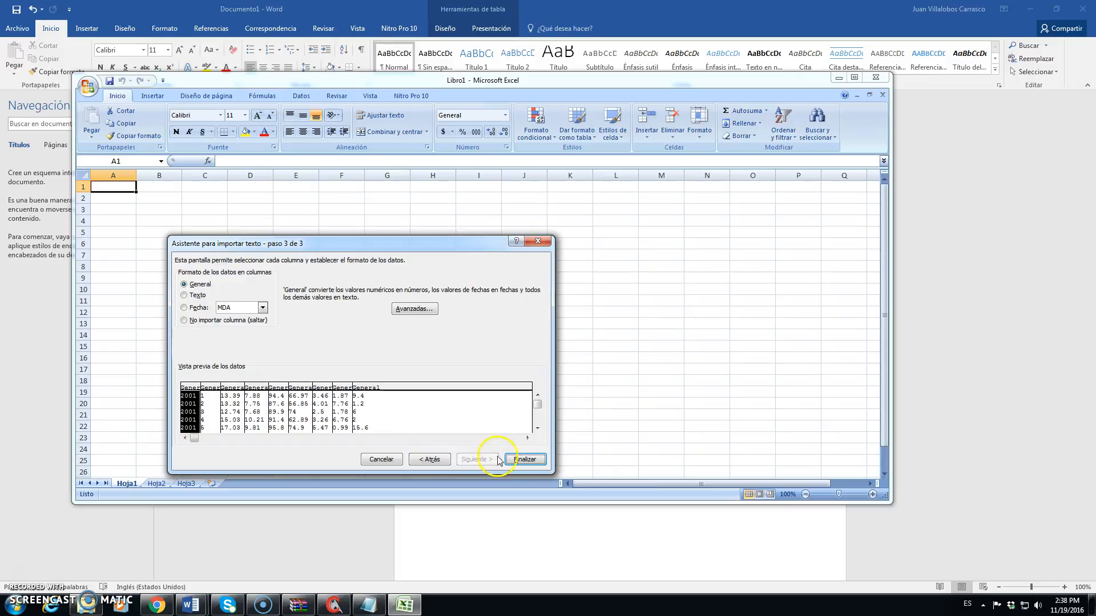
{"action": "left_click", "coordinate": [525, 460]}
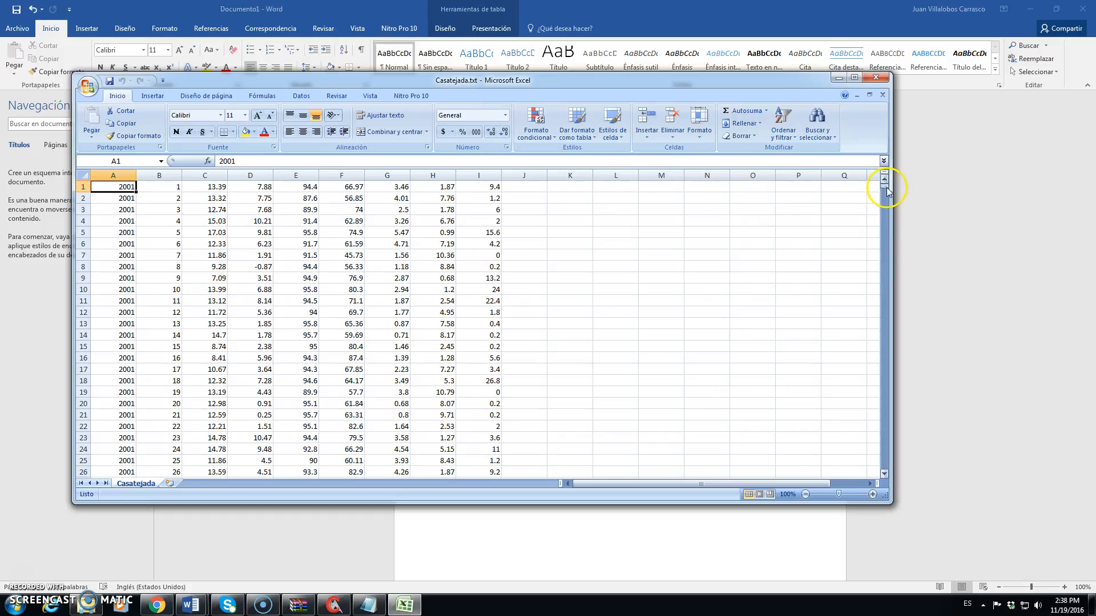
Step: Copy the complete series of day numbers 1 to 365 for year 2015, cells B5099 to B5463
{"action": "left_click_drag", "start_coordinate": [886, 188], "coordinate": [887, 485]}
{"action": "left_click", "coordinate": [885, 475]}
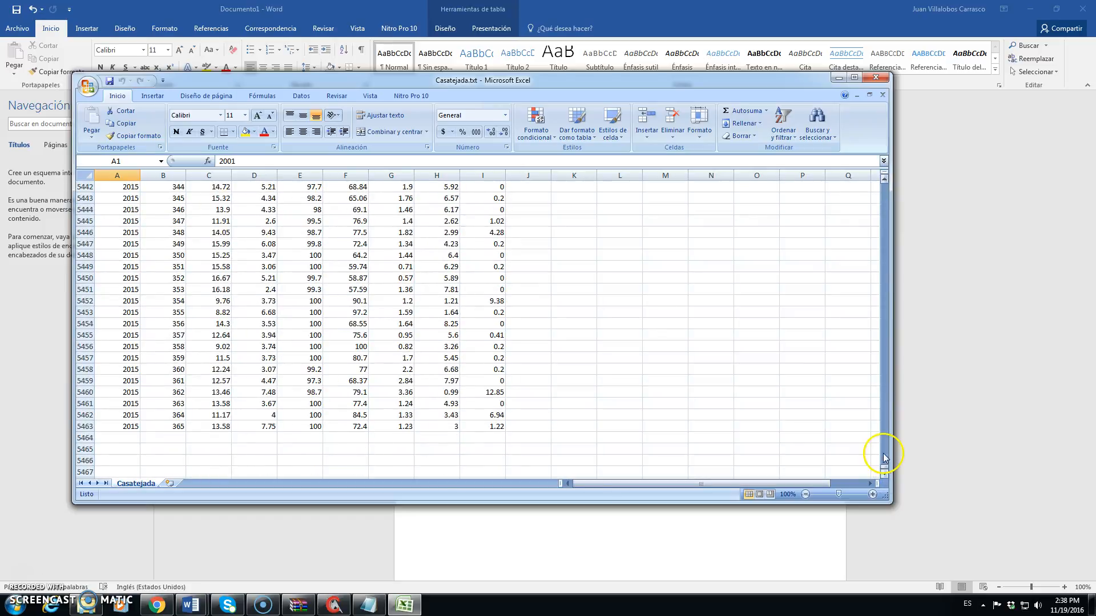
{"action": "left_click", "coordinate": [887, 201]}
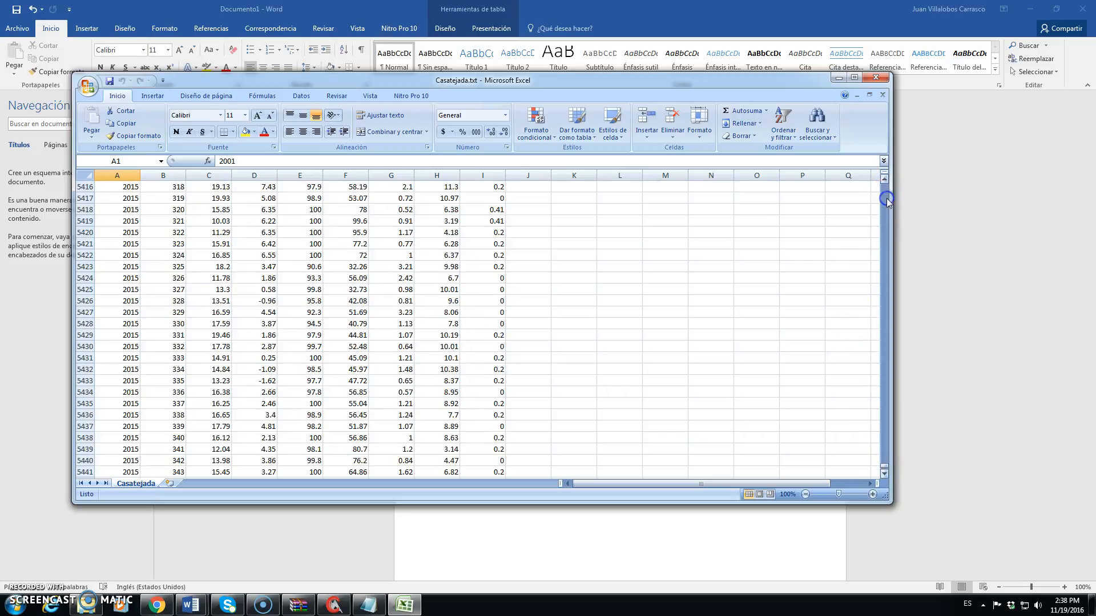
{"action": "left_click", "coordinate": [888, 201]}
{"action": "left_click", "coordinate": [887, 201]}
{"action": "left_click", "coordinate": [887, 200]}
{"action": "left_click", "coordinate": [887, 201]}
{"action": "left_click", "coordinate": [887, 200]}
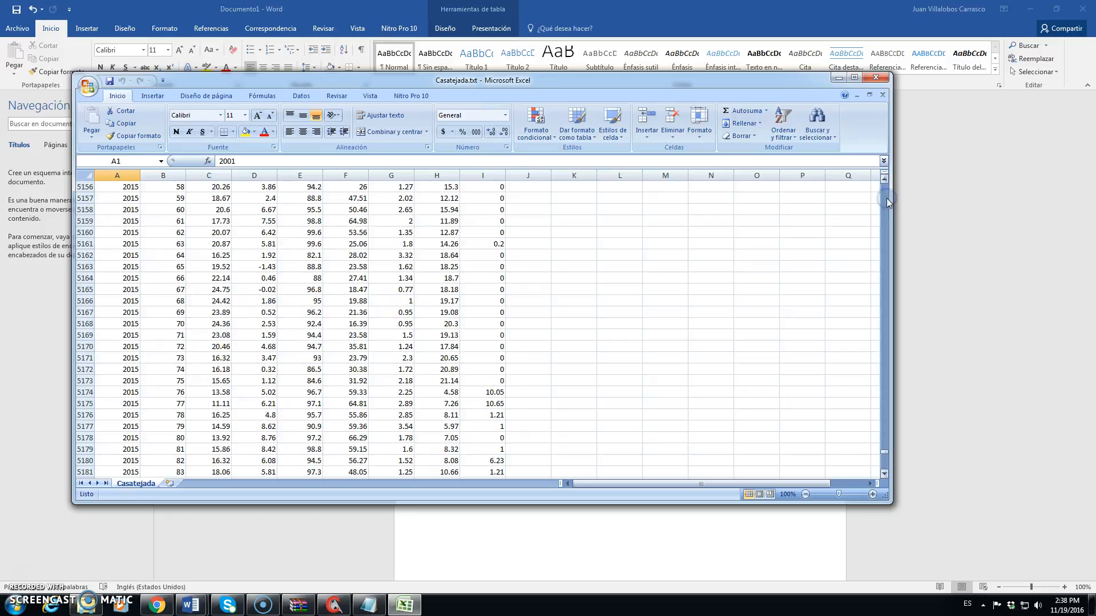
{"action": "left_click", "coordinate": [887, 201]}
{"action": "left_click", "coordinate": [887, 201]}
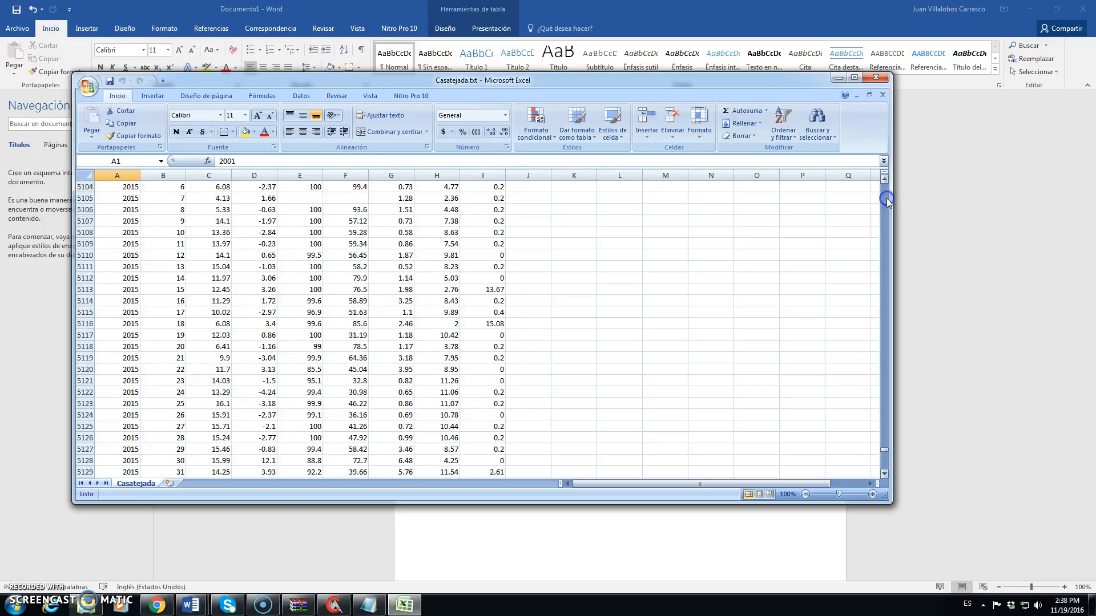
{"action": "scroll", "coordinate": [887, 201], "scroll_direction": "up", "scroll_amount": 3}
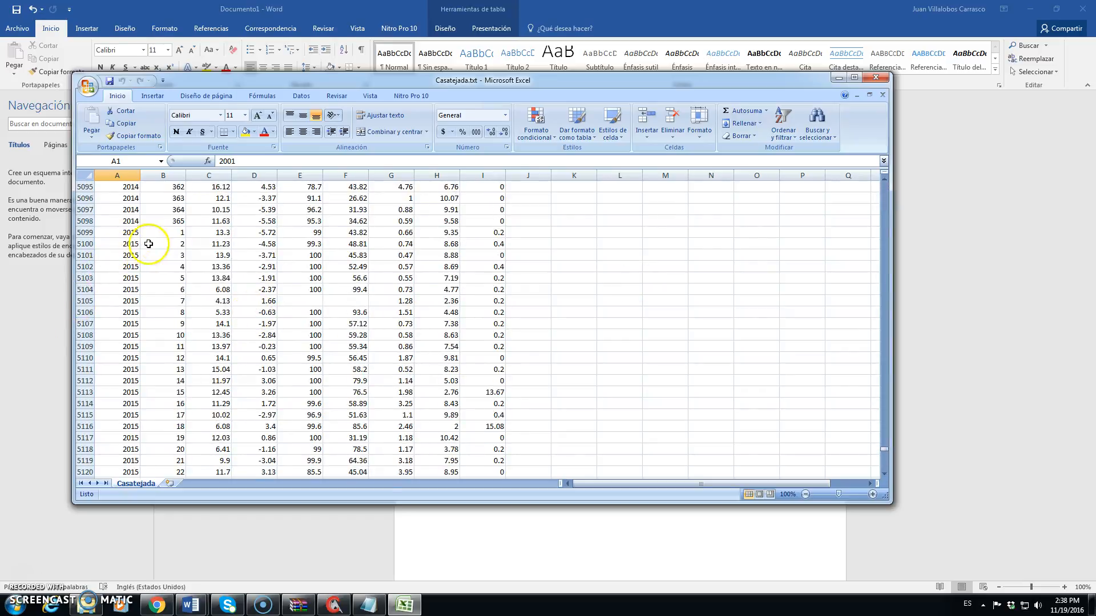
{"action": "left_click_drag", "start_coordinate": [160, 235], "coordinate": [163, 371]}
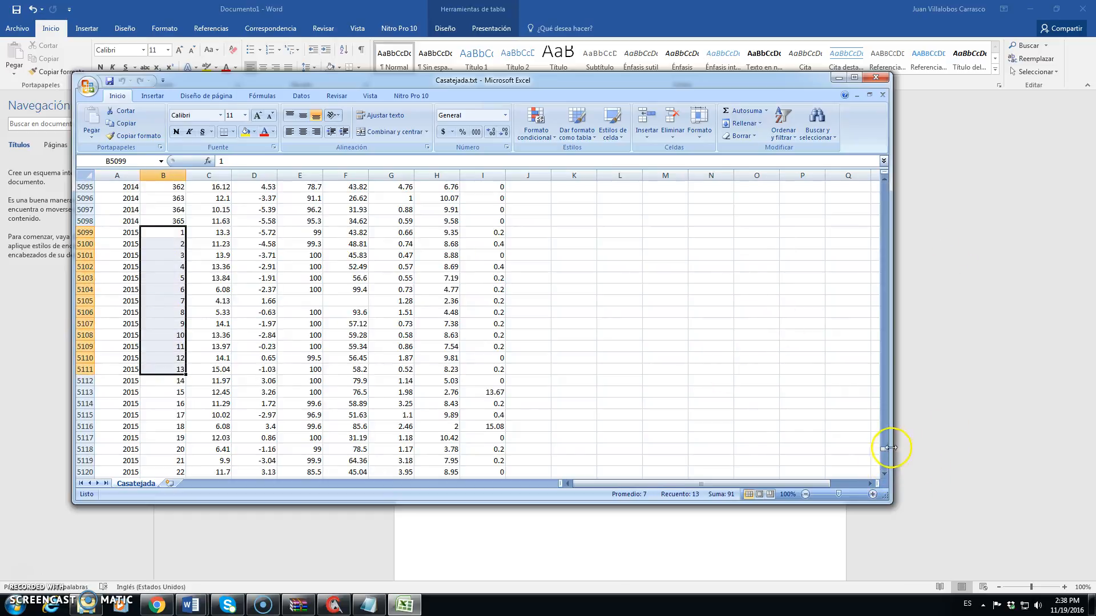
{"action": "left_click_drag", "start_coordinate": [883, 450], "coordinate": [884, 475]}
{"action": "left_click", "coordinate": [171, 471], "text": "shift"}
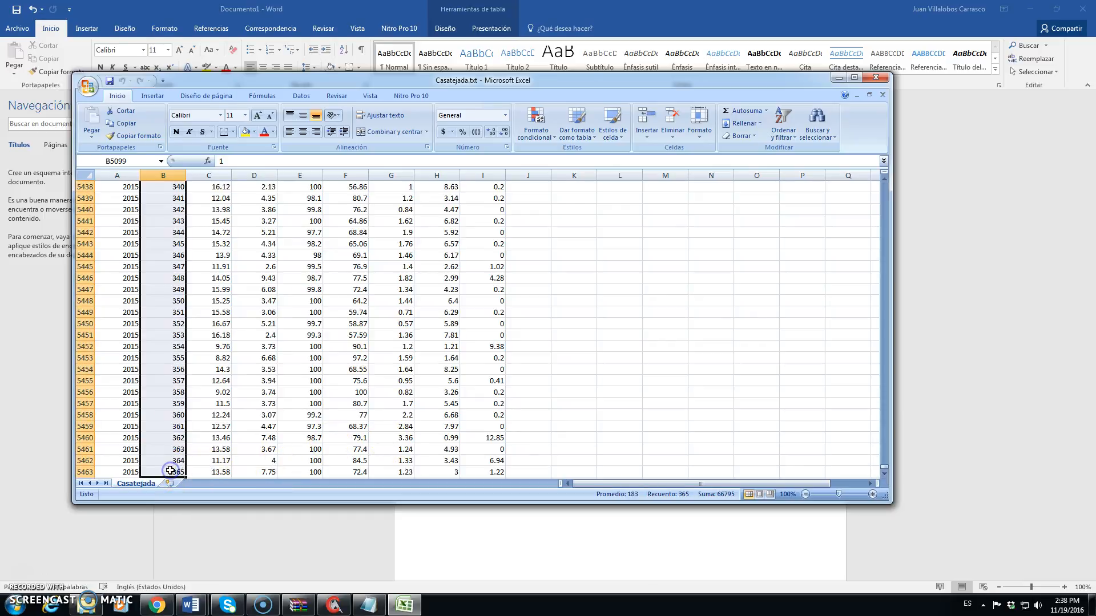
{"action": "key", "text": "ctrl+c"}
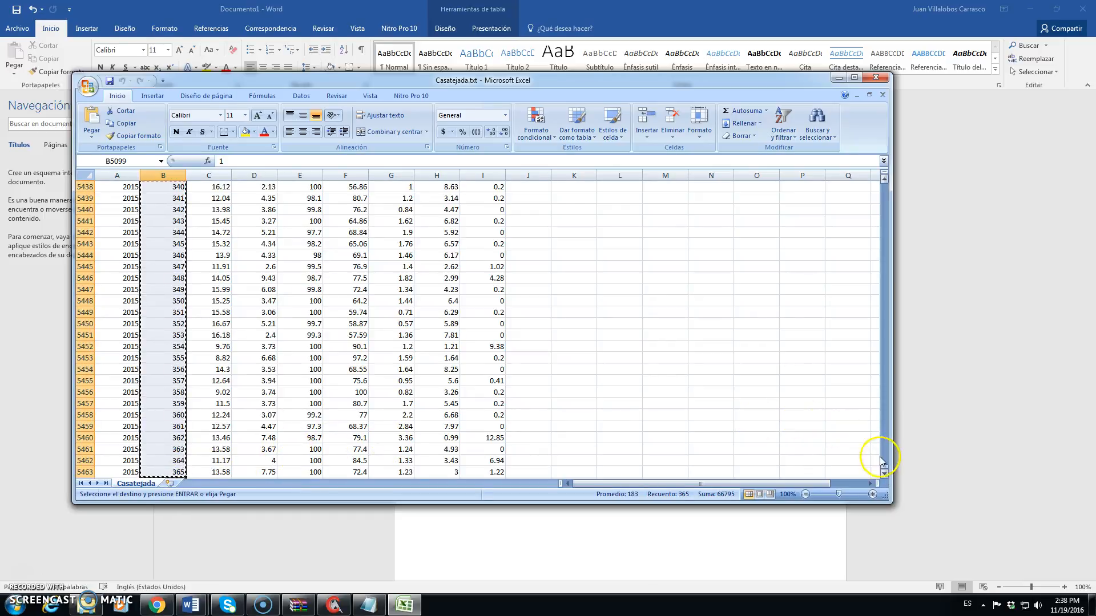
Step: Paste the copied day series into empty column J beside the 2001 data, starting at J1
{"action": "left_click_drag", "start_coordinate": [884, 469], "coordinate": [885, 182]}
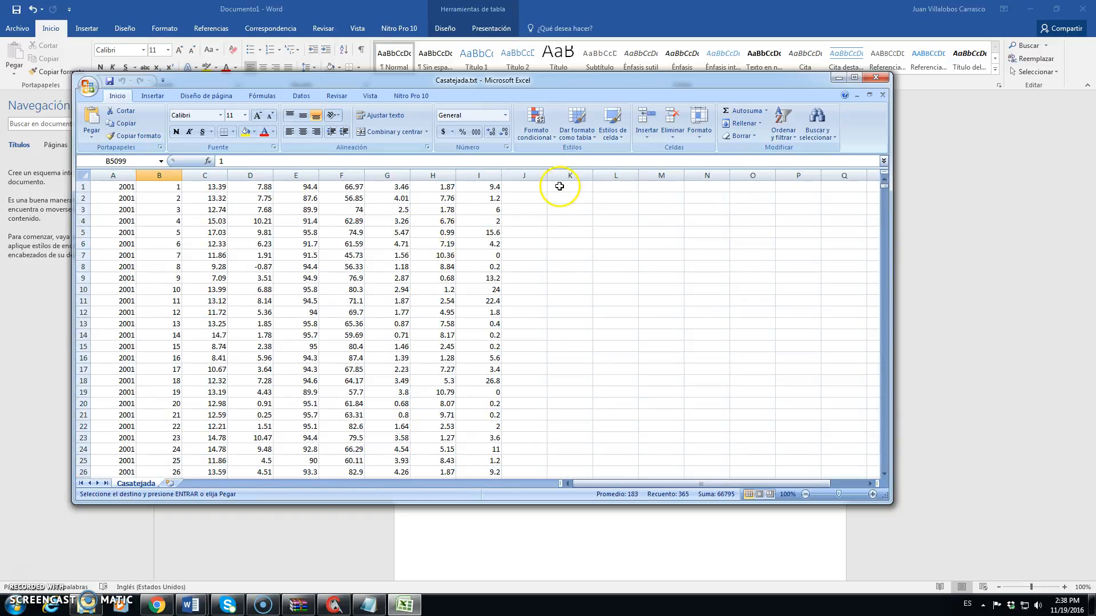
{"action": "left_click", "coordinate": [531, 187]}
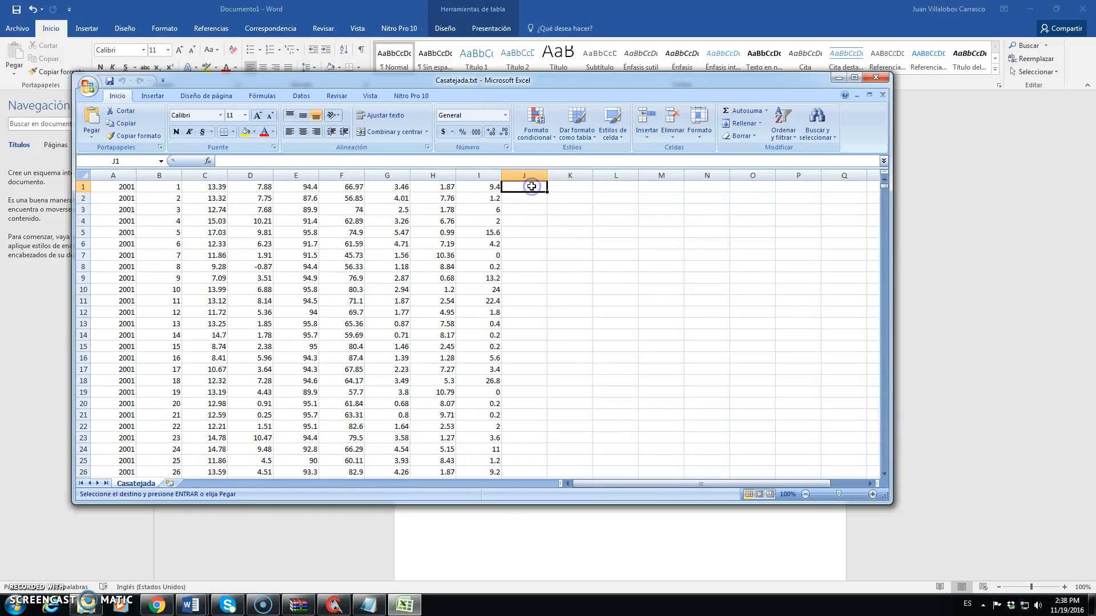
{"action": "key", "text": "ctrl+v"}
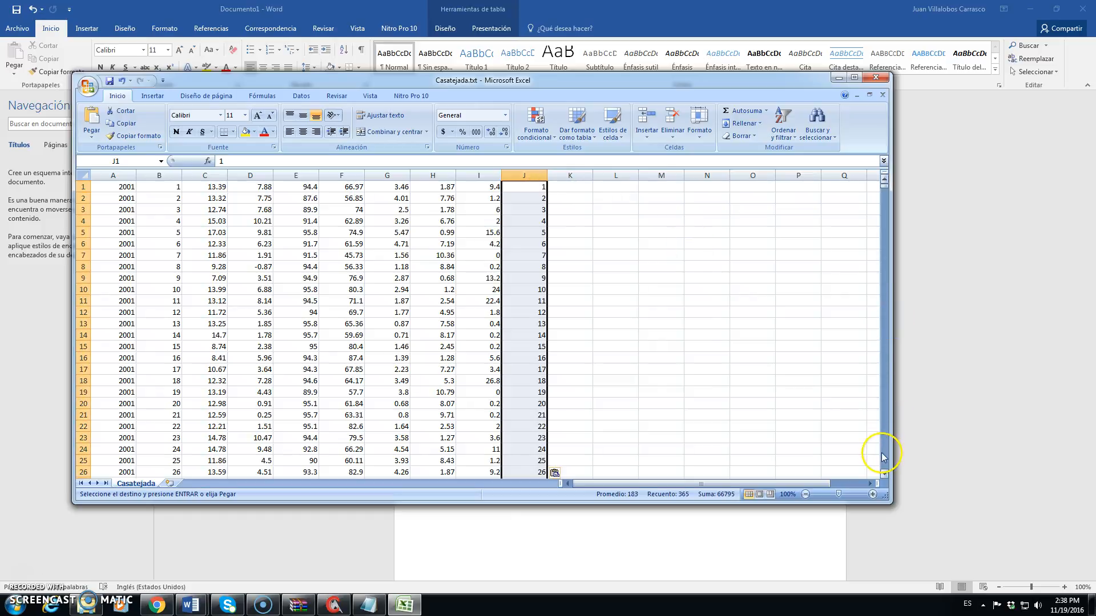
Step: Paste the same day series in column J for 2002 starting at J366 and for 2003 starting at J731
{"action": "left_click_drag", "start_coordinate": [882, 457], "coordinate": [883, 457]}
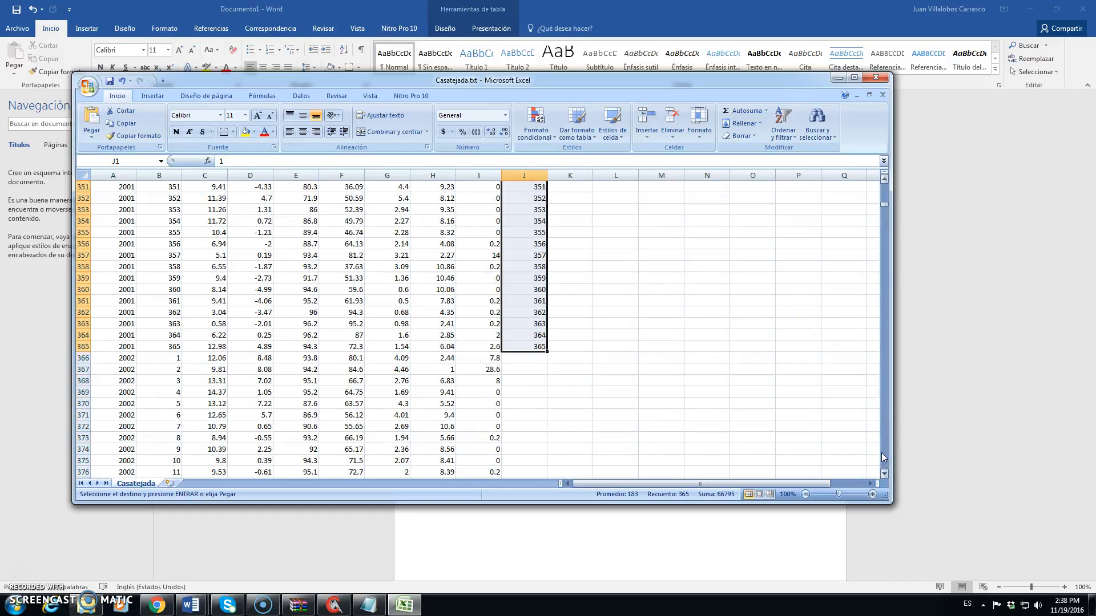
{"action": "left_click", "coordinate": [532, 359]}
{"action": "key", "text": "ctrl+v"}
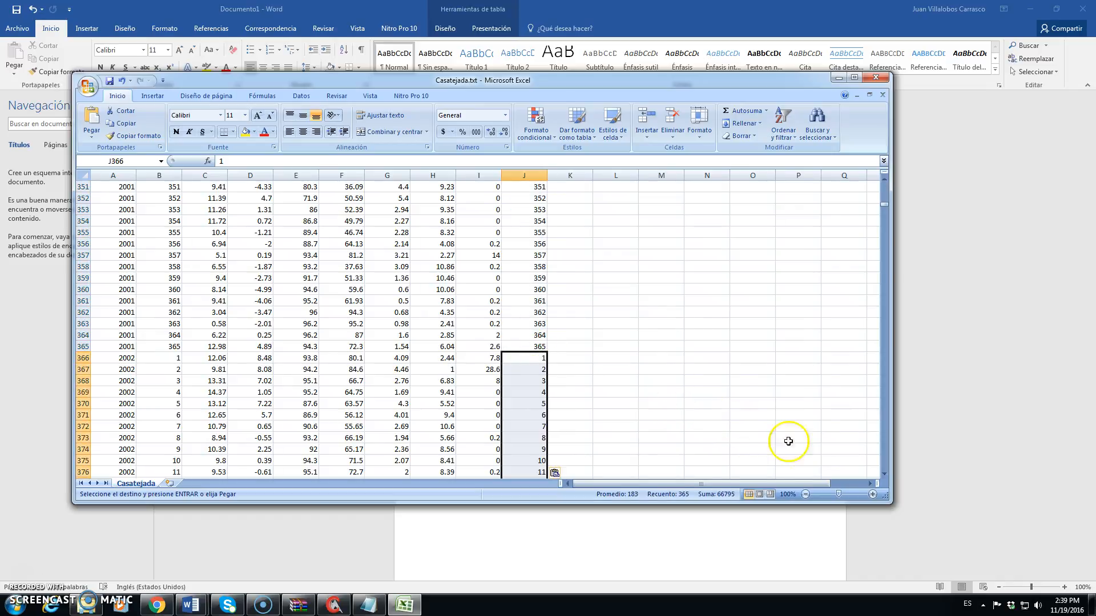
{"action": "left_click", "coordinate": [886, 452]}
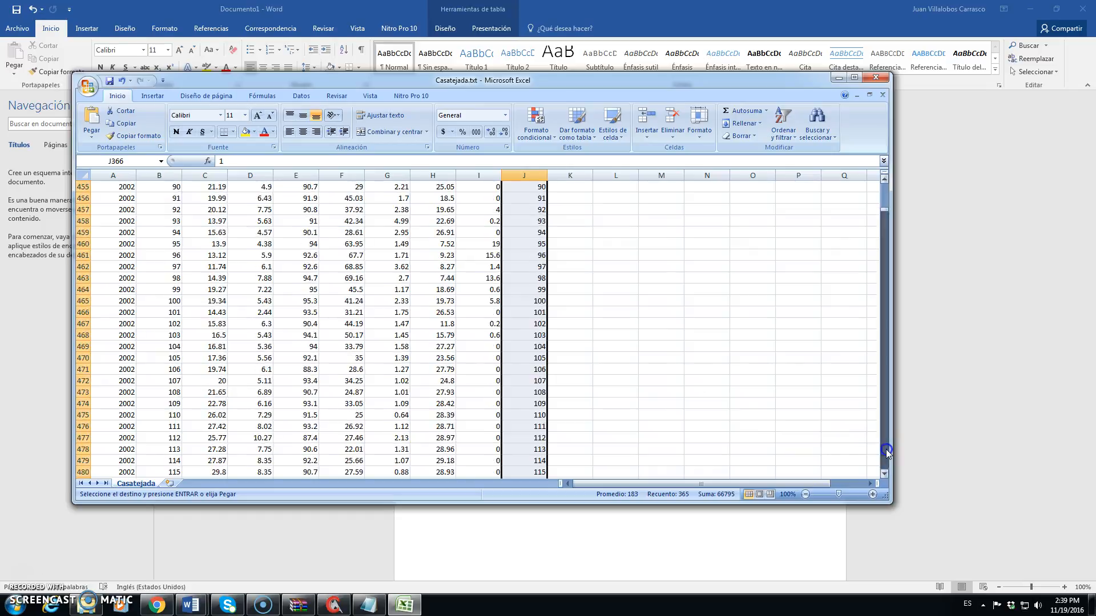
{"action": "left_click", "coordinate": [887, 453]}
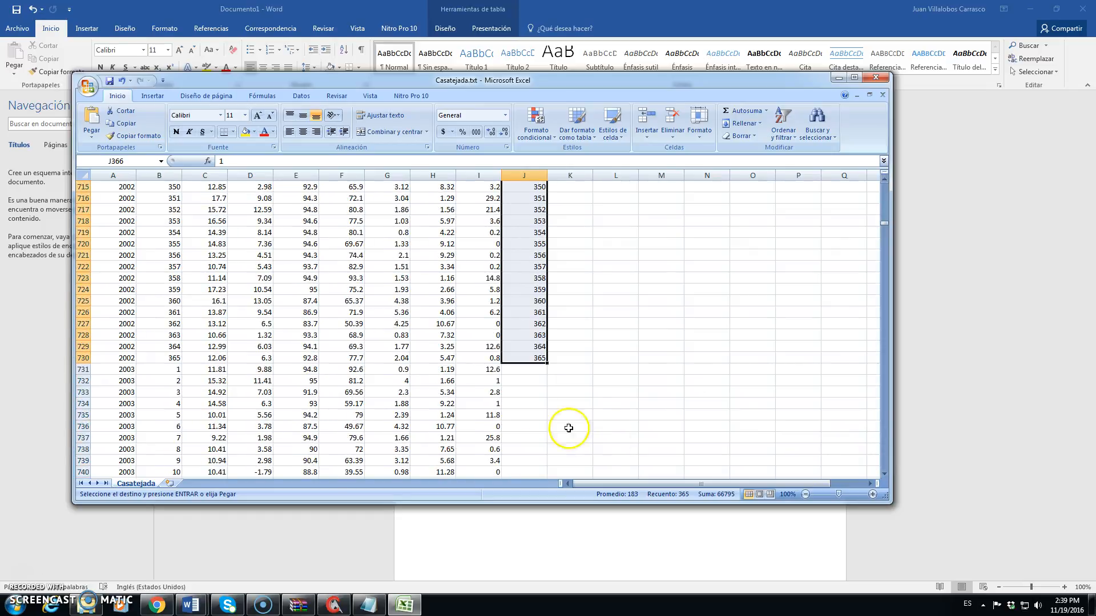
{"action": "left_click", "coordinate": [528, 369]}
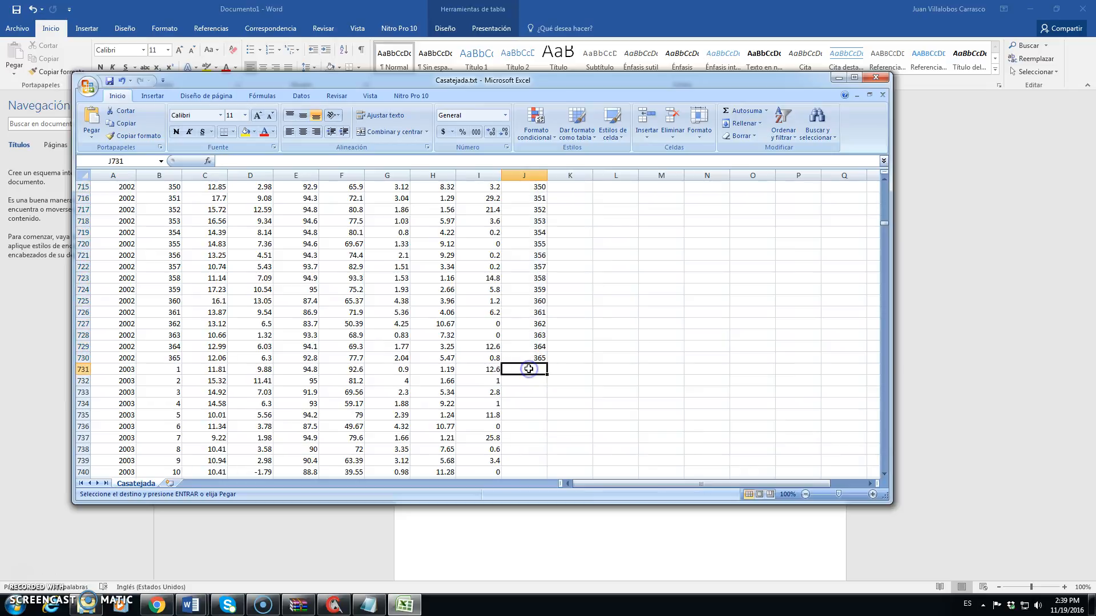
{"action": "key", "text": "ctrl+v"}
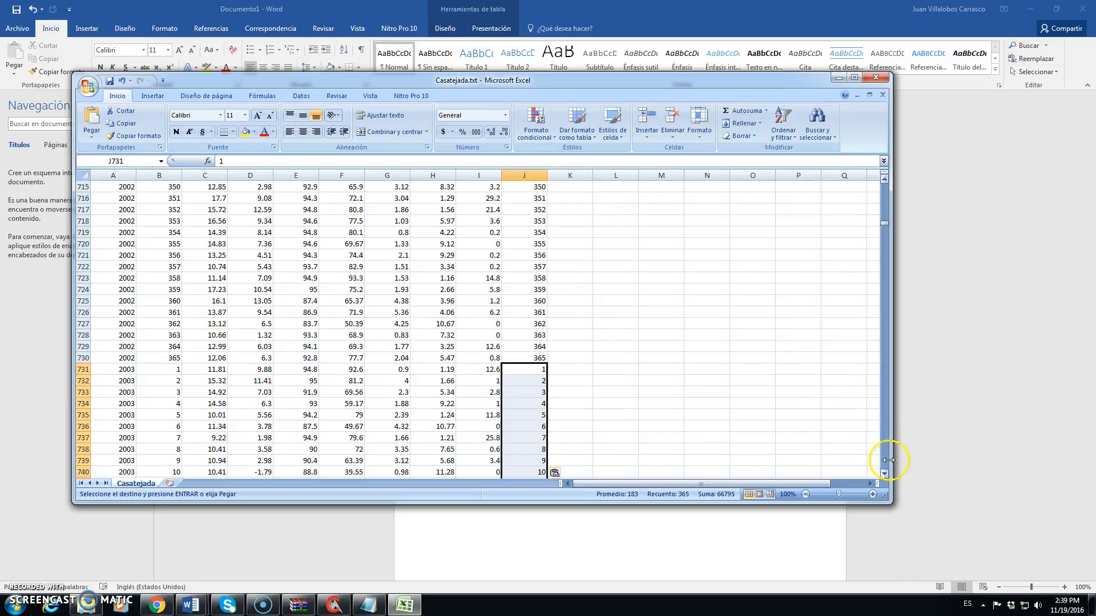
Step: Find where the 2003 day numbers in columns B and J diverge and insert blank cells at A920:I926, shifting the existing cells down
{"action": "left_click_drag", "start_coordinate": [885, 457], "coordinate": [885, 457]}
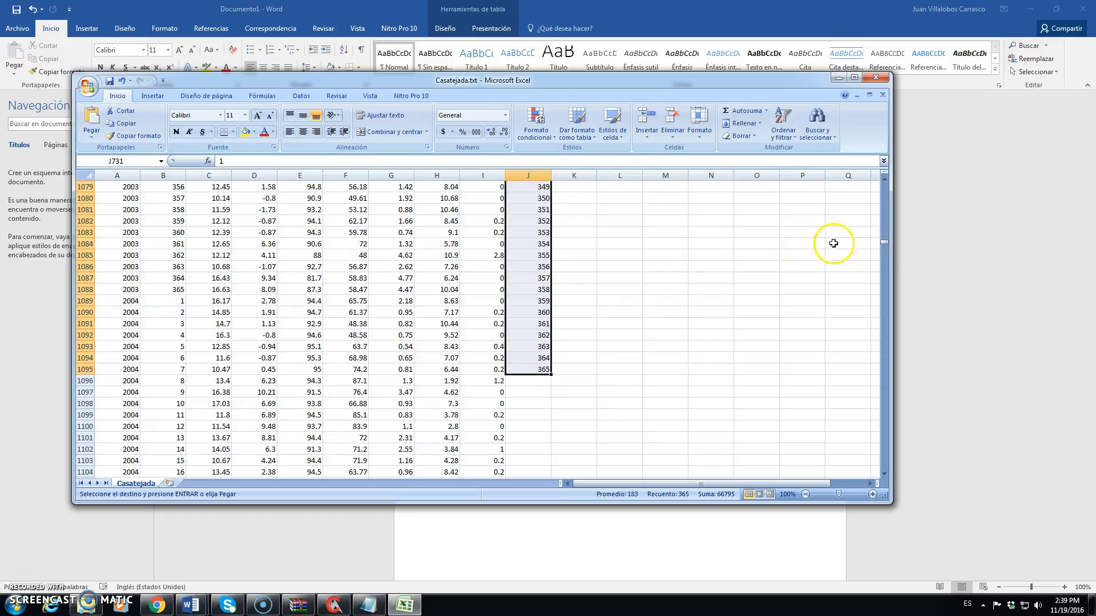
{"action": "left_click_drag", "start_coordinate": [884, 242], "coordinate": [885, 237]}
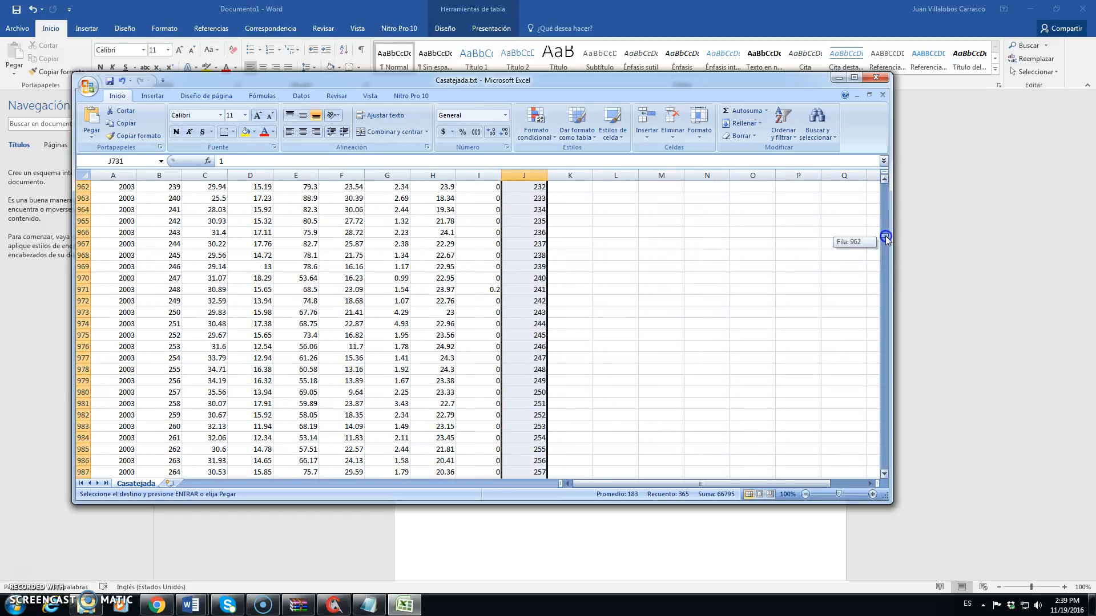
{"action": "left_click", "coordinate": [885, 198]}
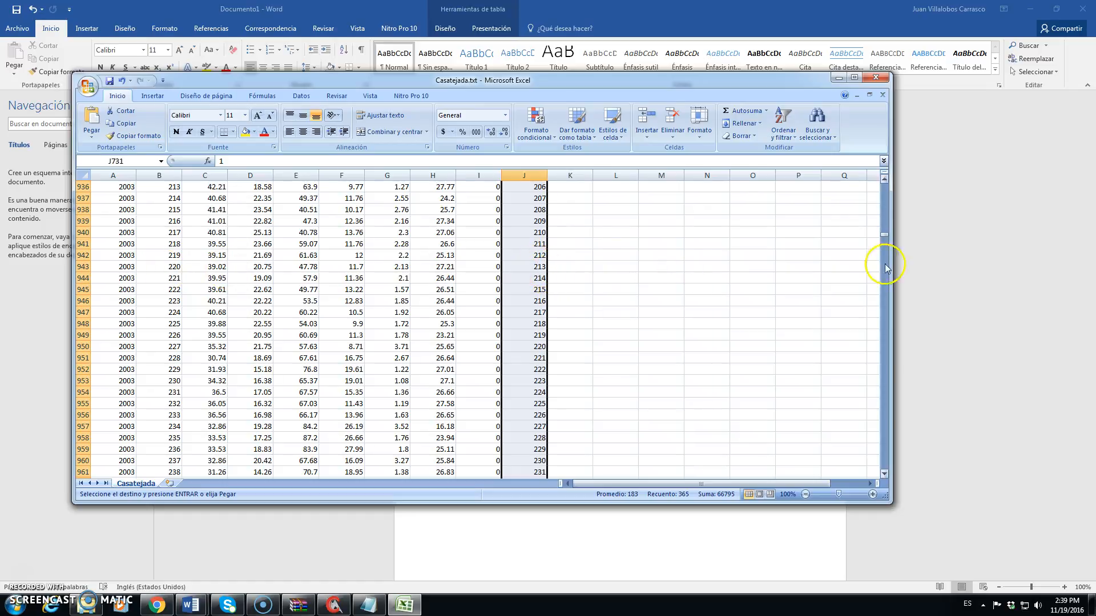
{"action": "left_click", "coordinate": [886, 204]}
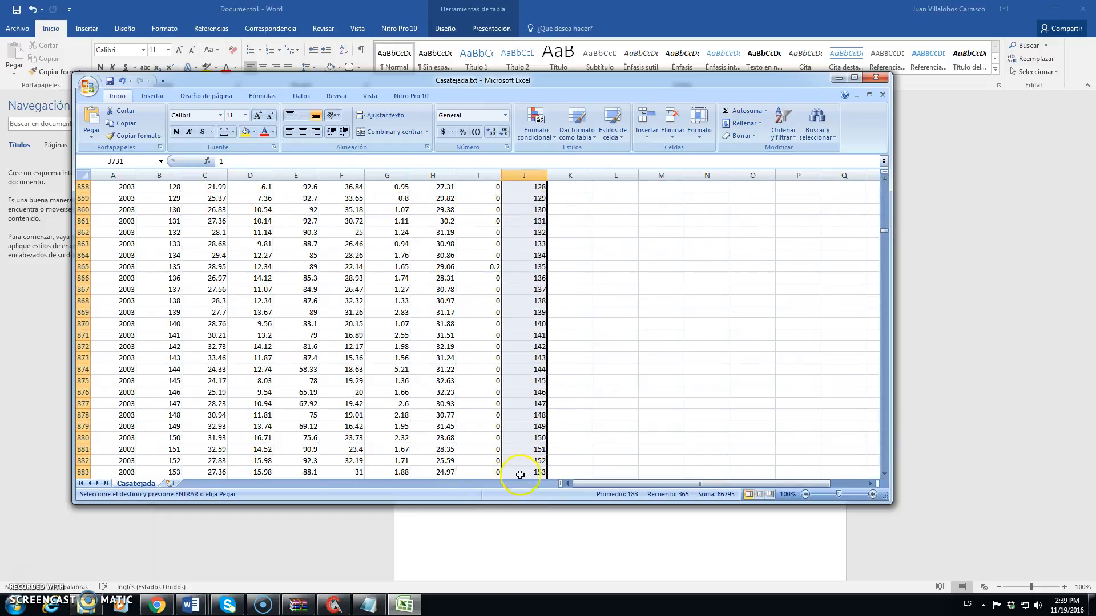
{"action": "left_click", "coordinate": [885, 452]}
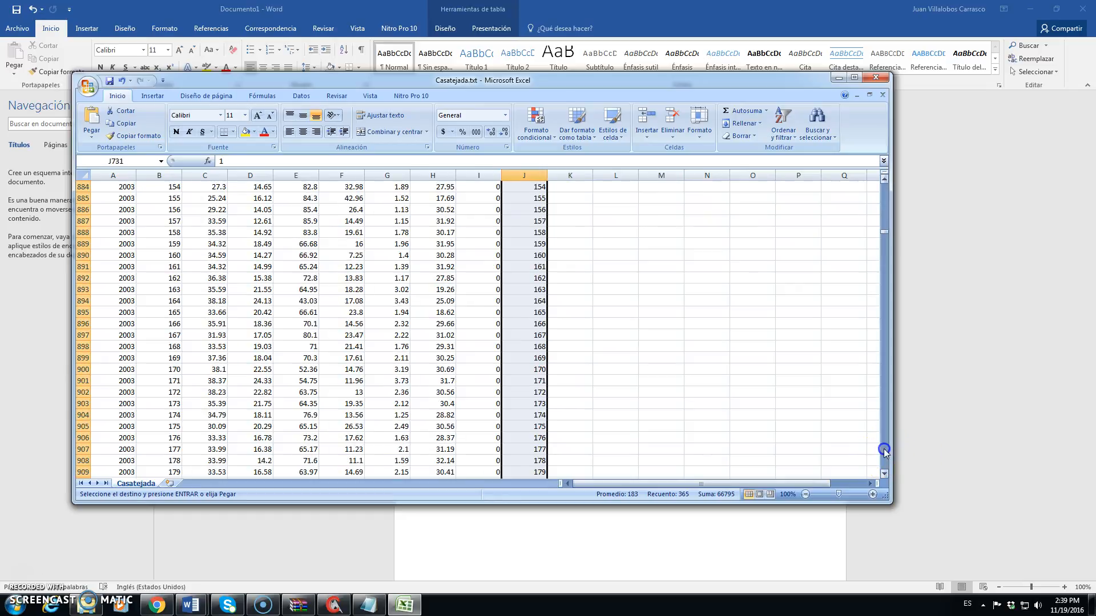
{"action": "left_click", "coordinate": [885, 452]}
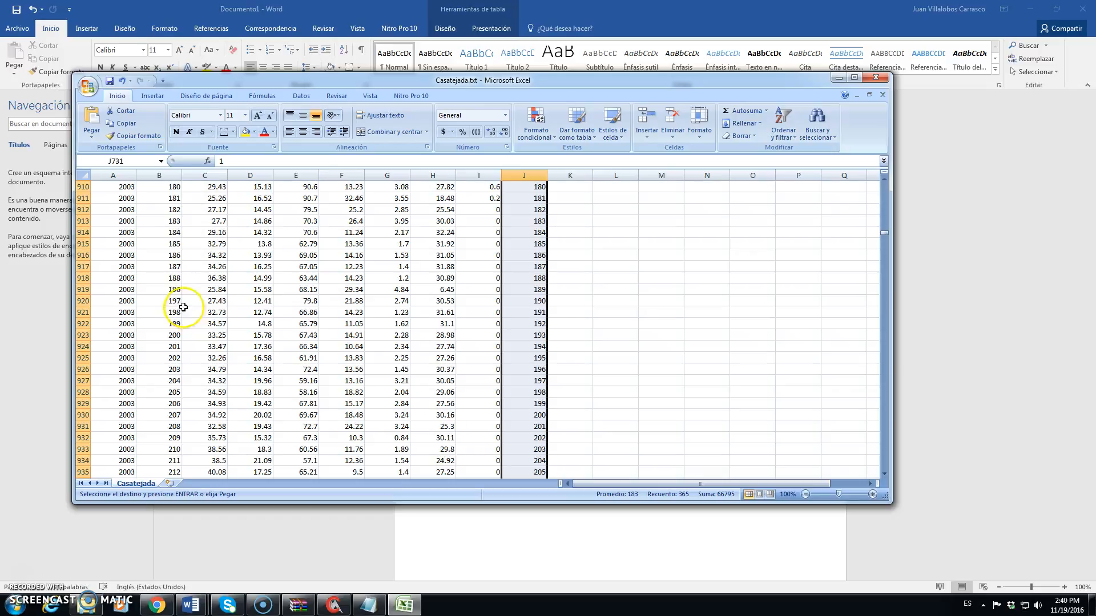
{"action": "left_click", "coordinate": [121, 301]}
{"action": "left_click_drag", "start_coordinate": [121, 300], "coordinate": [469, 366]}
{"action": "right_click", "coordinate": [274, 318]}
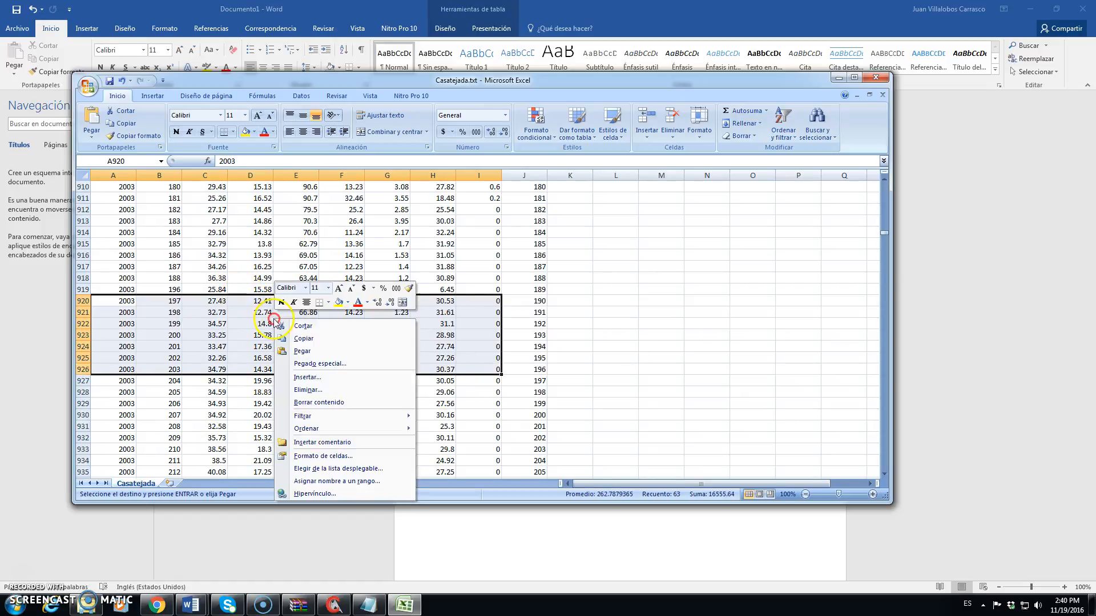
{"action": "left_click", "coordinate": [348, 378]}
{"action": "left_click", "coordinate": [344, 406]}
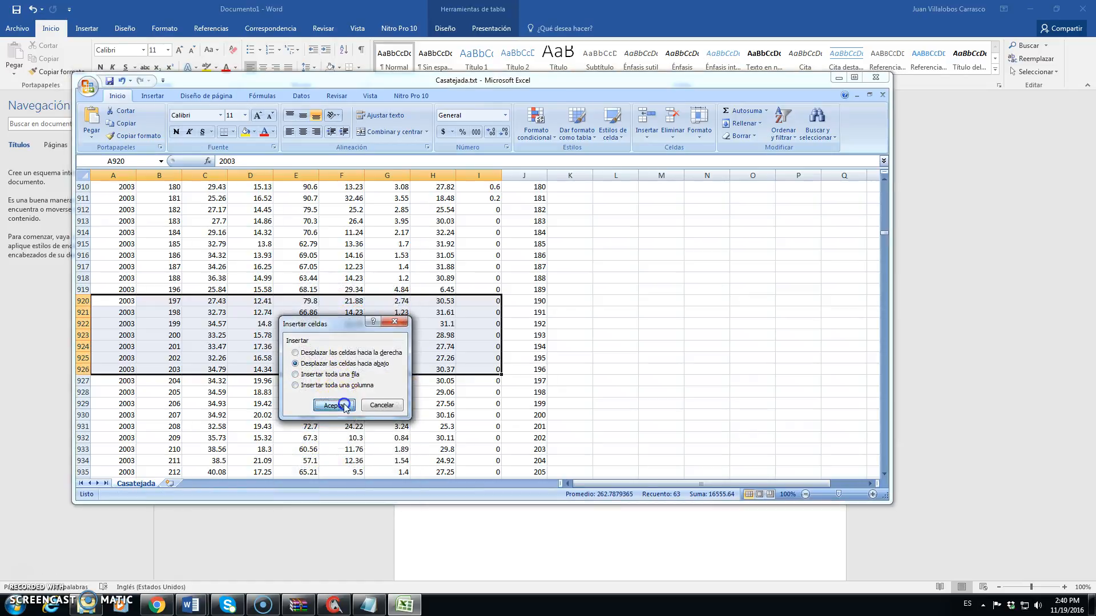